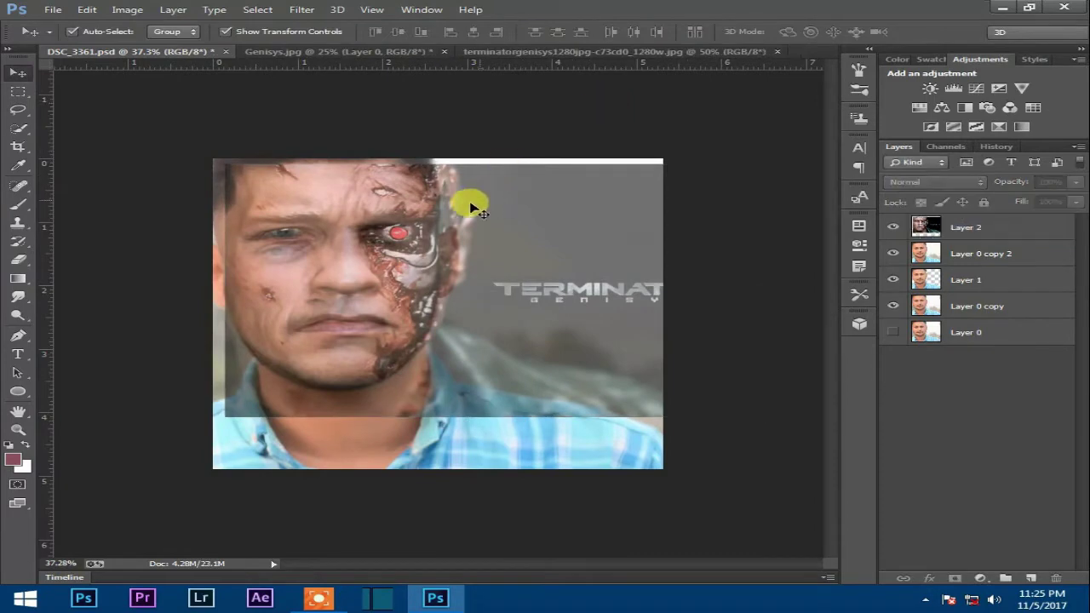
Position the Terminator image layer over the man's face and nudge it upward to line up the eyes, nose and mouth.
drag(383, 259, 358, 275)
key(Up)
key(Up)
key(Up)
key(Up)
key(Up)
key(Up)
key(Up)
key(Up)
key(Up)
key(Up)
key(Up)
key(Up)
key(Up)
key(Up)
key(Up)
key(Up)
key(Up)
key(Up)
key(Up)
key(Up)
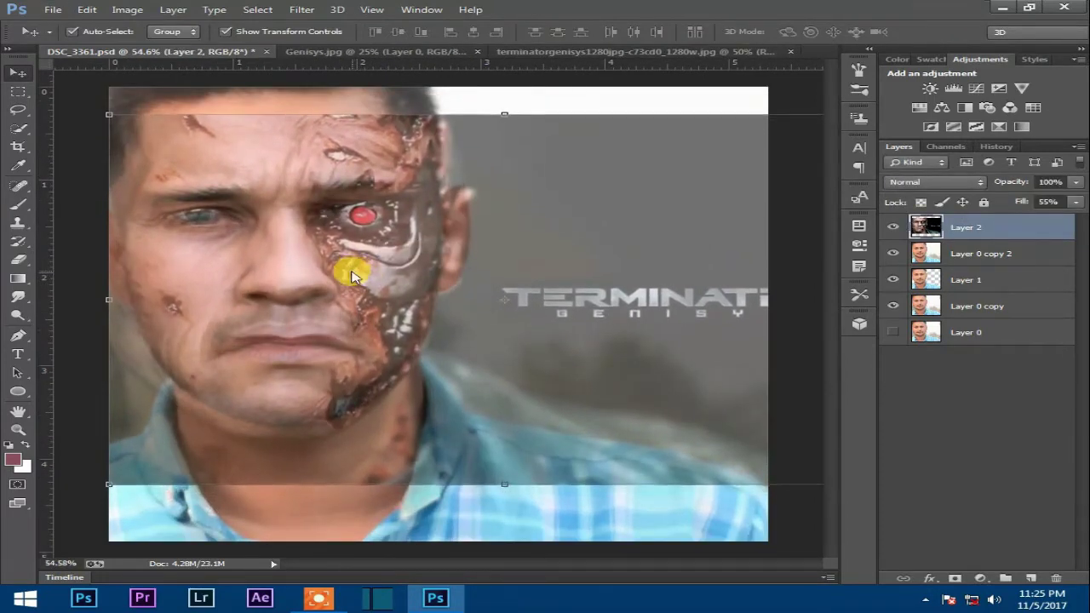
key(Up)
key(Up)
key(Up)
key(Up)
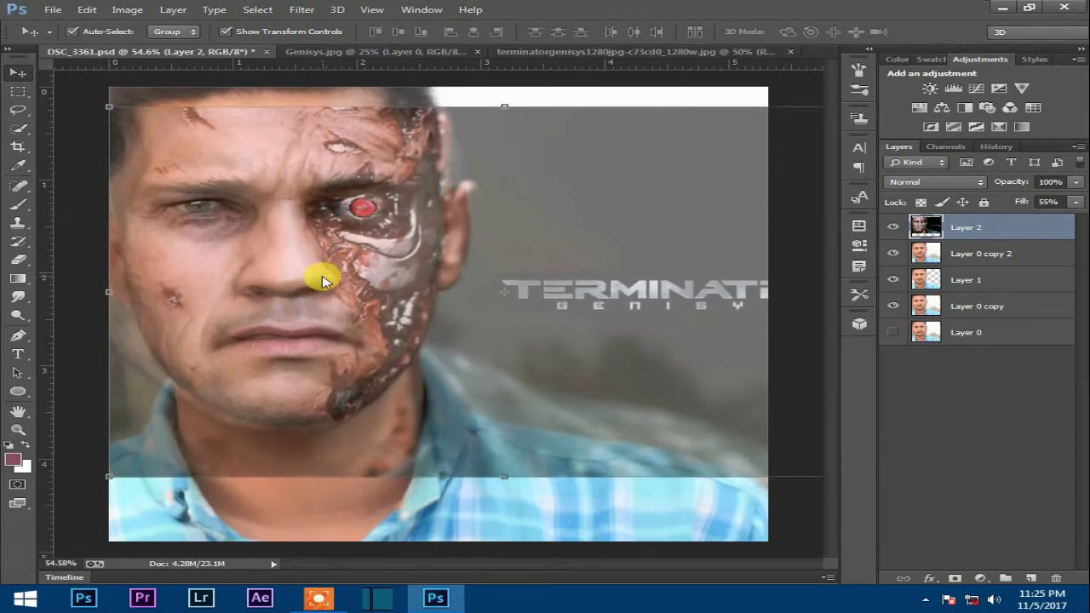
Stretch the Terminator layer slightly outward at its upper-left and lower-left corners to fit the man's face, applying each transform.
mouse_move(109, 104)
mouse_down()
mouse_move(90, 97)
mouse_move(94, 105)
mouse_up()
click(948, 32)
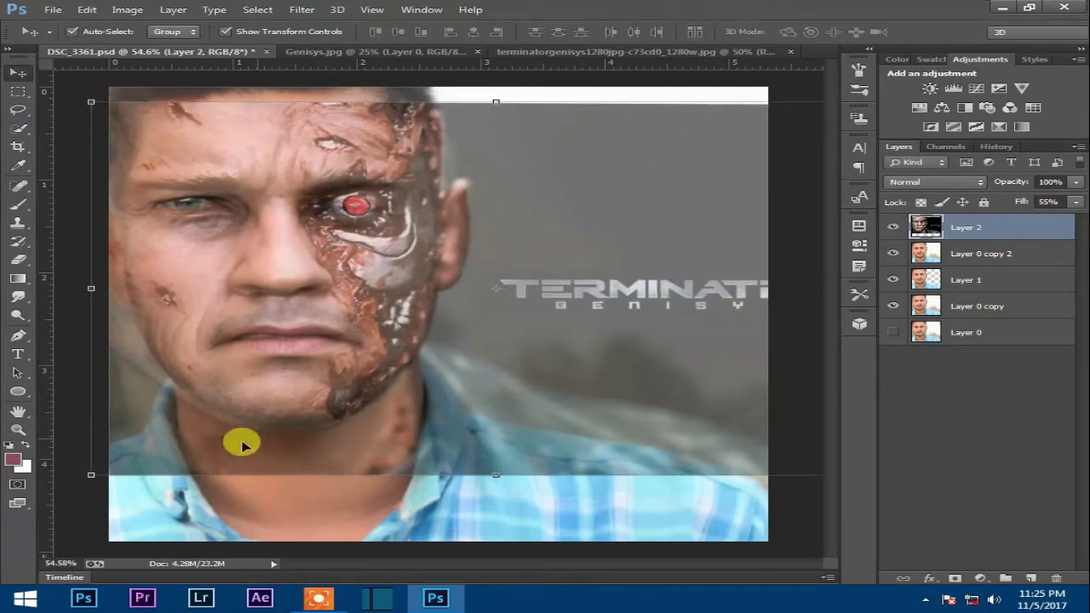
mouse_move(92, 479)
mouse_down()
mouse_move(78, 468)
mouse_move(96, 479)
mouse_up()
click(953, 33)
Lower Layer 2's fill to 24%, shift it slightly downward, and distort its lower-left corner inward.
mouse_move(1001, 215)
mouse_down()
mouse_move(1019, 218)
mouse_move(1003, 217)
mouse_up()
drag(578, 243, 577, 250)
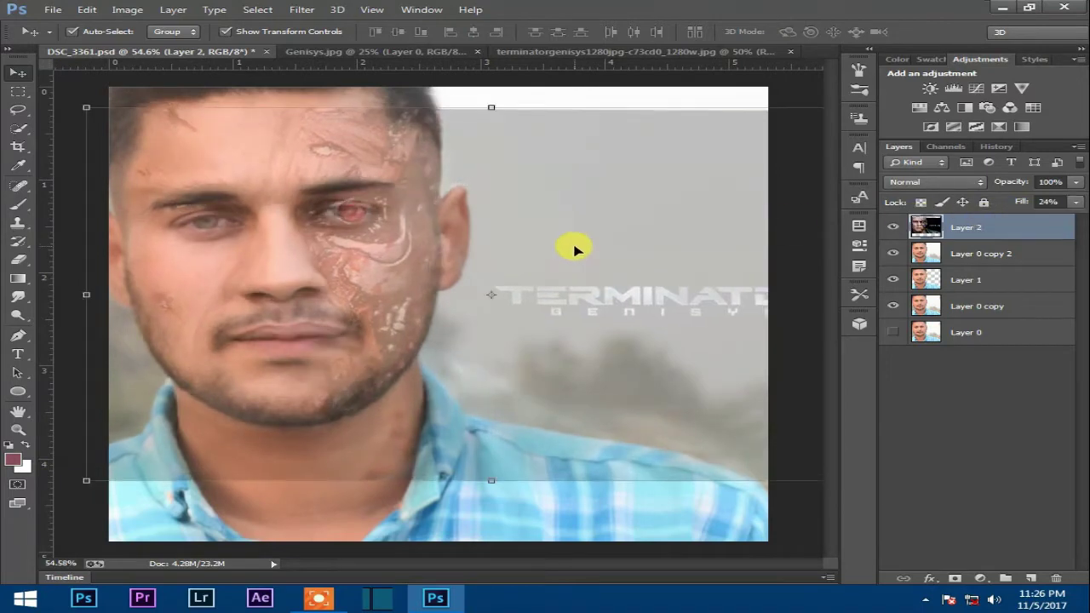
drag(79, 482, 96, 470)
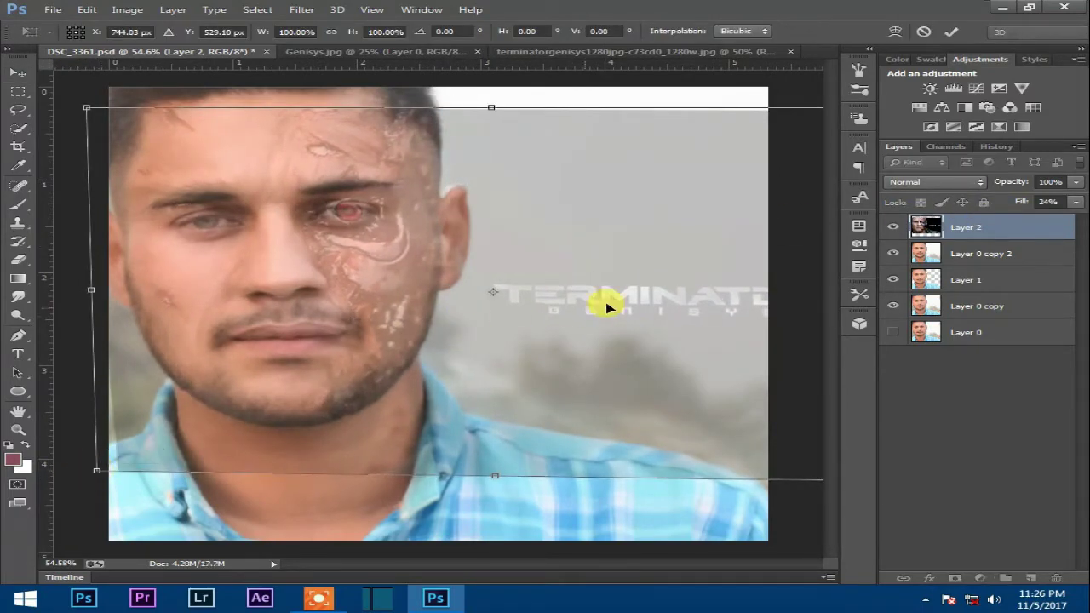
click(954, 31)
Restore Layer 2's fill to 100% and add a layer mask to it.
click(1075, 204)
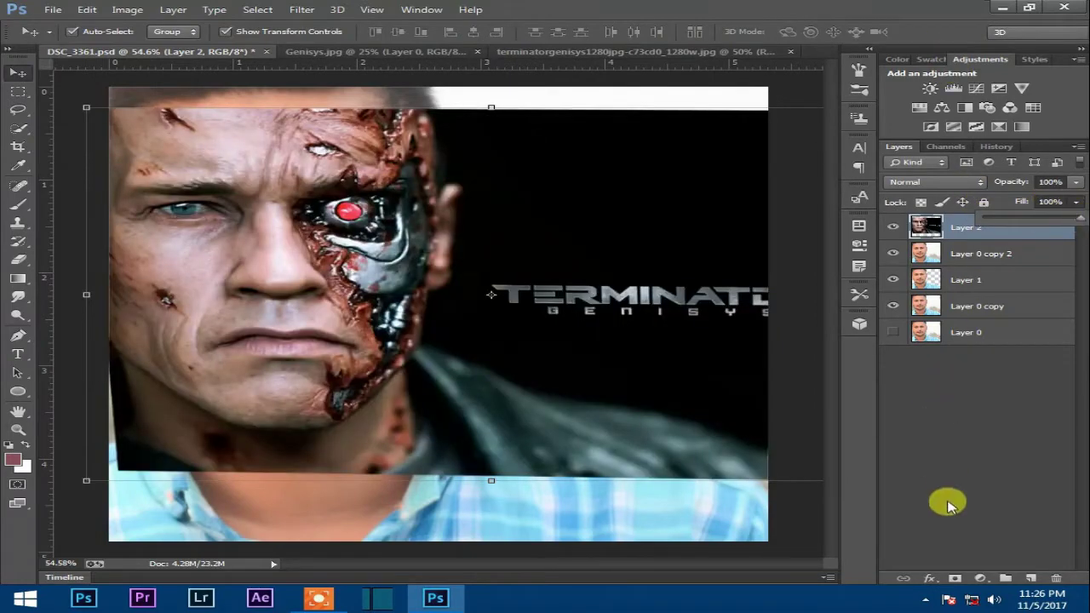
click(953, 578)
scroll(568, 381, down, 2)
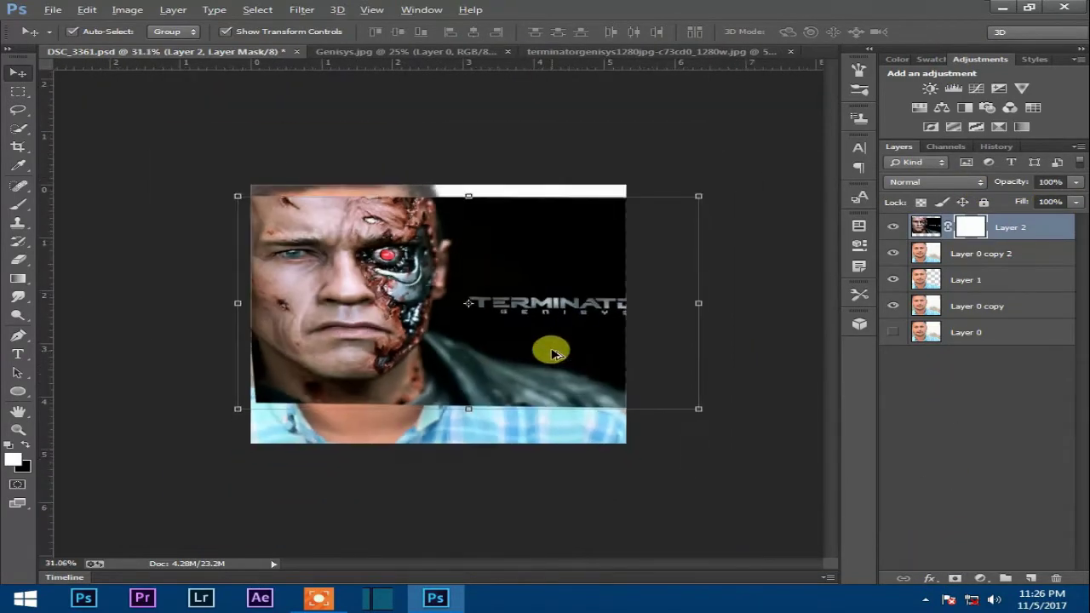
Paint black on Layer 2's mask with a 175 px brush to hide everything outside the robotic half of the face.
click(17, 204)
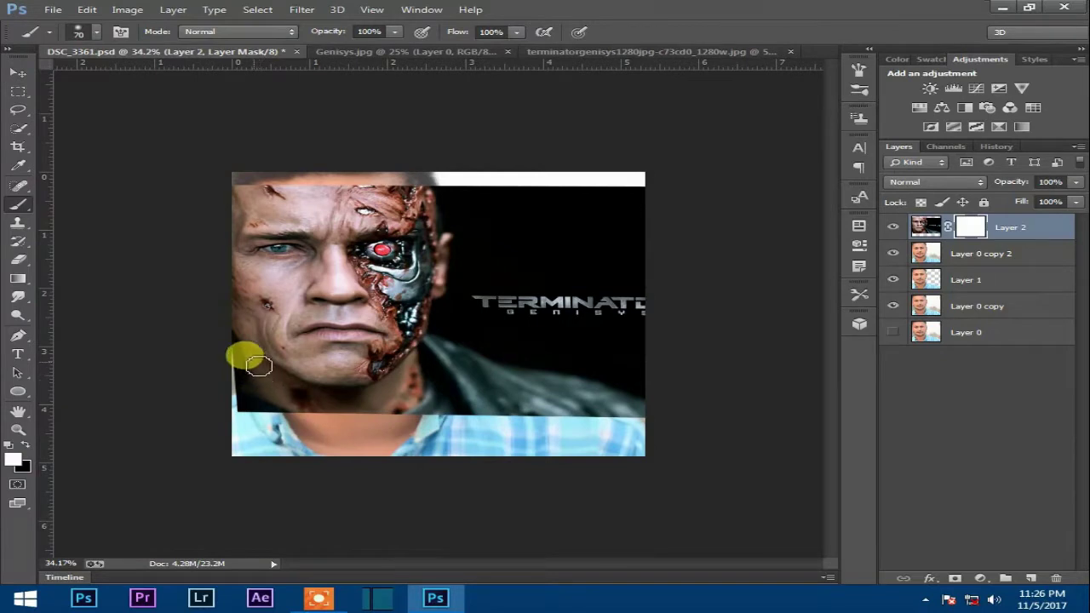
mouse_move(269, 219)
mouse_down()
mouse_move(271, 344)
mouse_move(265, 296)
mouse_move(162, 228)
mouse_up()
key(bracketleft)
key(bracketleft)
key(bracketleft)
key(bracketleft)
drag(240, 317, 263, 354)
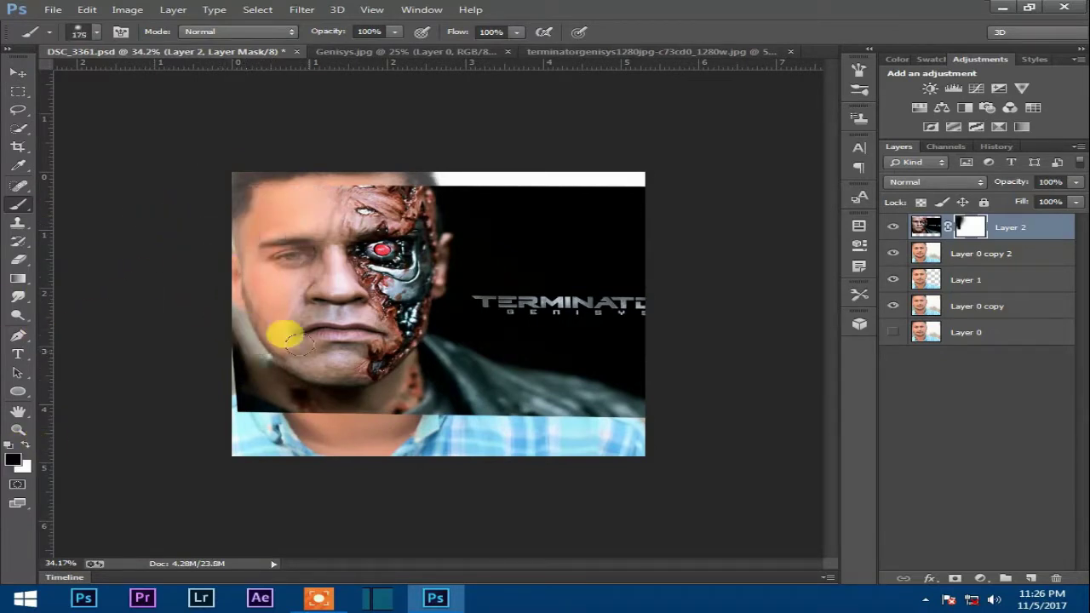
mouse_move(234, 285)
mouse_down()
mouse_move(306, 370)
mouse_move(358, 390)
mouse_move(304, 407)
mouse_move(389, 381)
mouse_move(271, 403)
mouse_move(596, 309)
mouse_move(555, 377)
mouse_move(571, 153)
mouse_move(605, 127)
mouse_move(633, 149)
mouse_move(596, 151)
mouse_move(597, 358)
mouse_move(600, 275)
mouse_move(524, 181)
mouse_move(500, 338)
mouse_move(456, 228)
mouse_move(456, 175)
mouse_move(461, 321)
mouse_up()
mouse_move(488, 184)
mouse_down()
mouse_move(366, 175)
mouse_move(354, 186)
mouse_move(451, 189)
mouse_up()
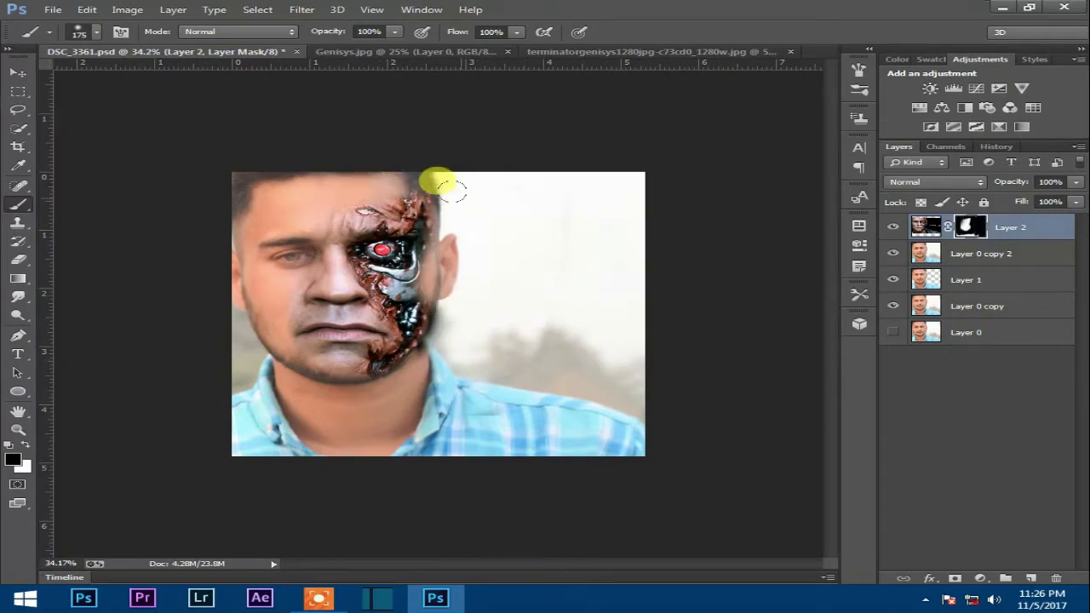
Refine Layer 2's mask by hiding the overlay around the nose and mouth and, with a 50 px brush, outside the jaw.
scroll(440, 247, up, 7)
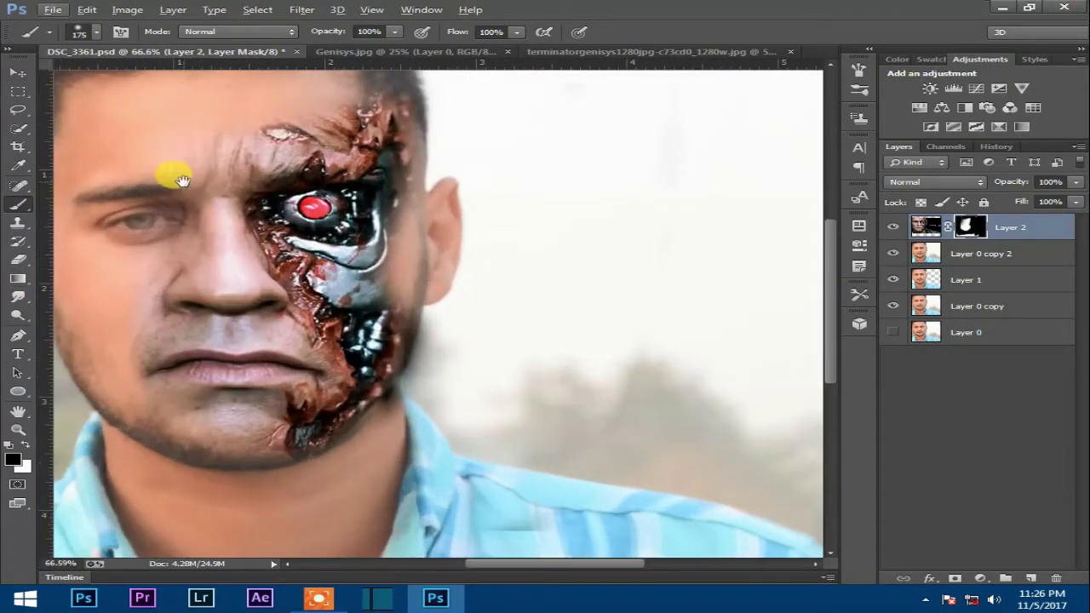
drag(176, 178, 272, 151)
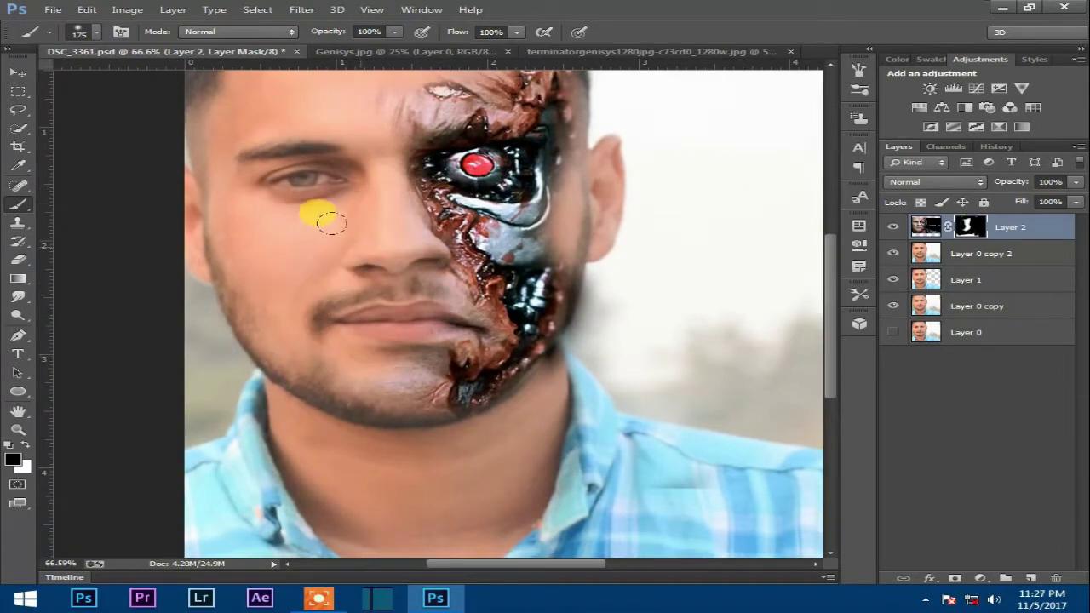
scroll(329, 218, up, 3)
scroll(647, 258, up, 5)
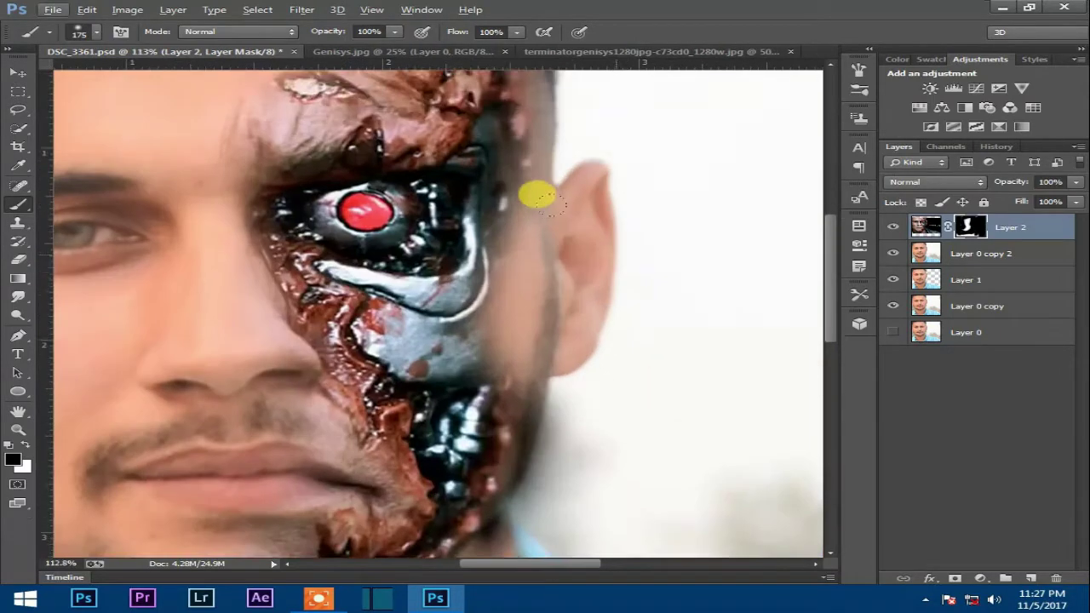
scroll(540, 174, down, 5)
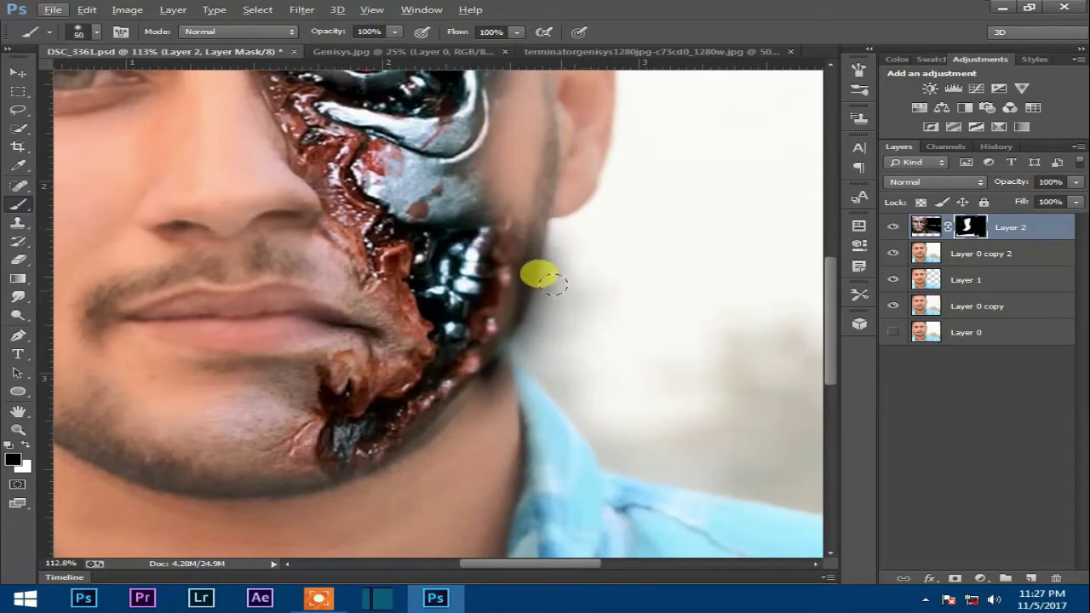
mouse_move(567, 239)
mouse_down()
mouse_move(553, 296)
mouse_move(553, 249)
mouse_move(545, 296)
mouse_move(489, 402)
mouse_move(453, 431)
mouse_move(484, 385)
mouse_move(385, 438)
mouse_up()
click(23, 447)
scroll(426, 332, down, 5)
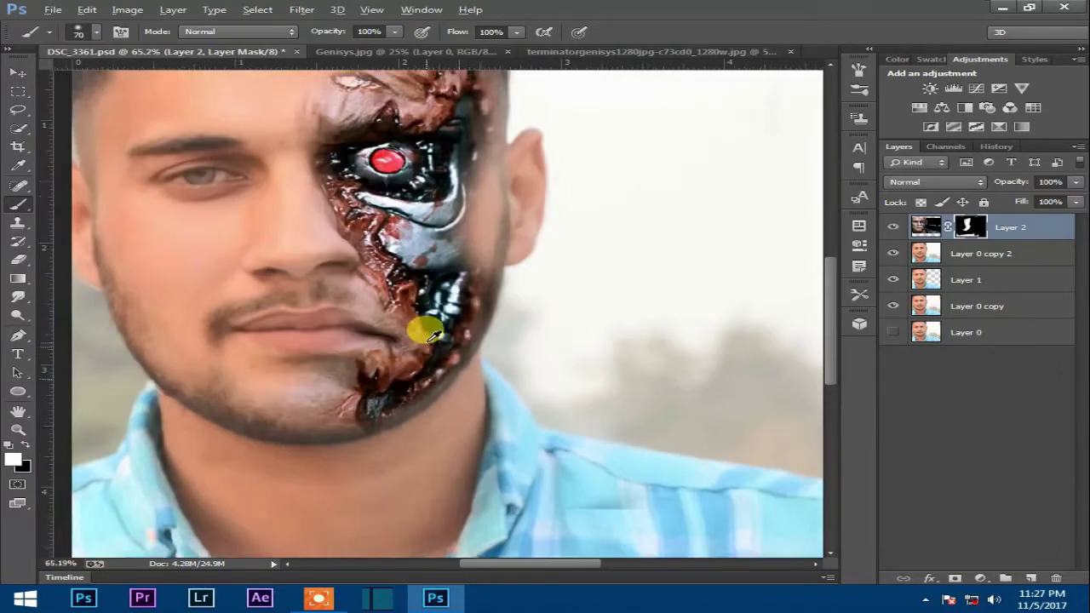
scroll(430, 335, down, 2)
Enlarge Layer 2 slightly, including a final scale to 101.25% width and 101.51% height, and apply the transforms.
click(18, 74)
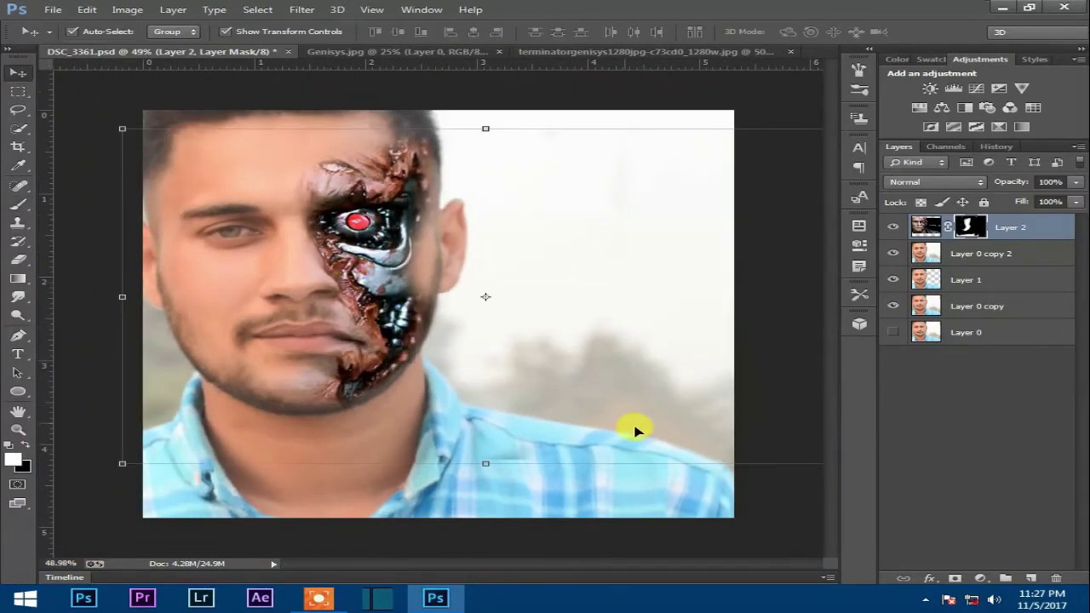
scroll(639, 410, down, 1)
drag(776, 437, 790, 445)
click(953, 36)
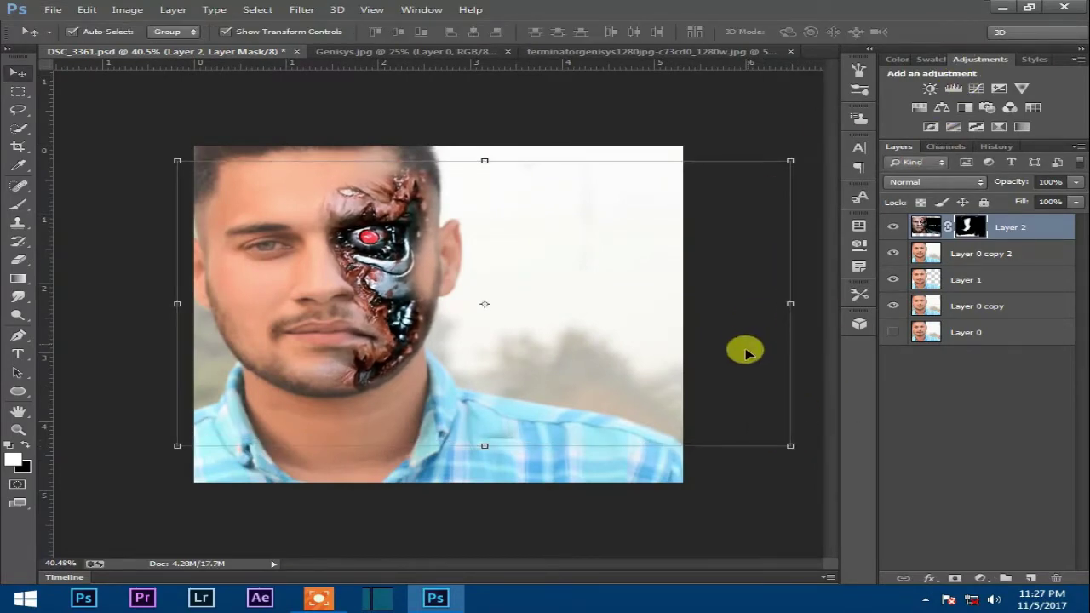
drag(790, 303, 797, 304)
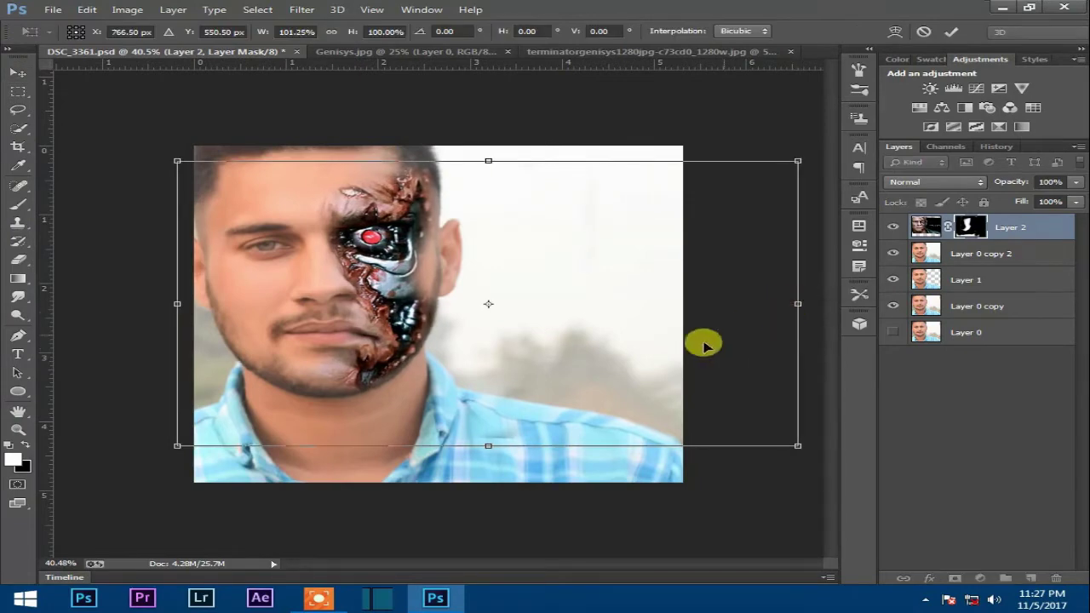
drag(501, 444, 490, 449)
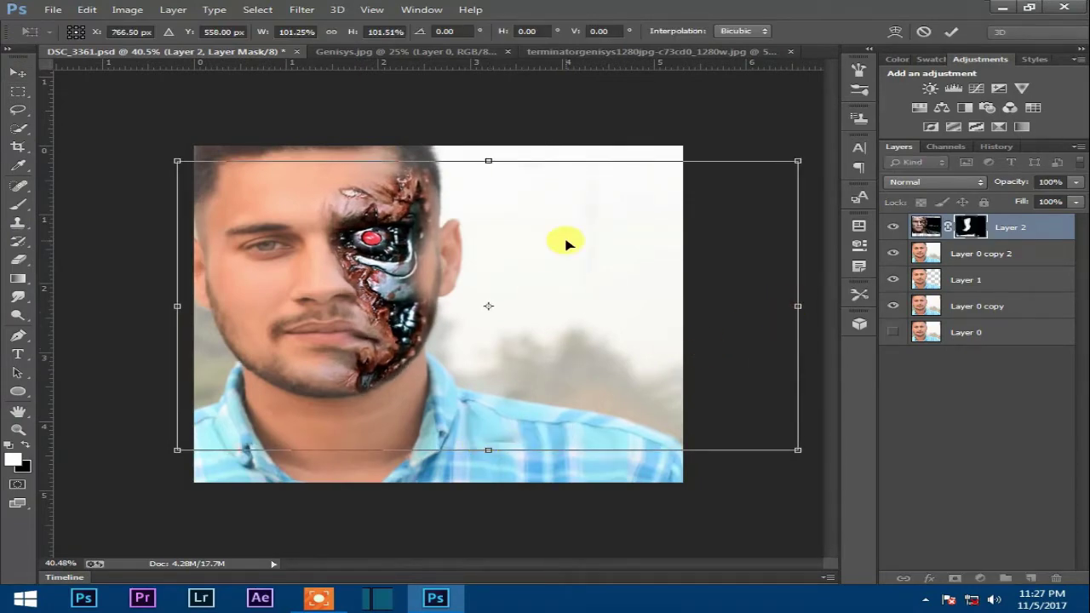
click(951, 32)
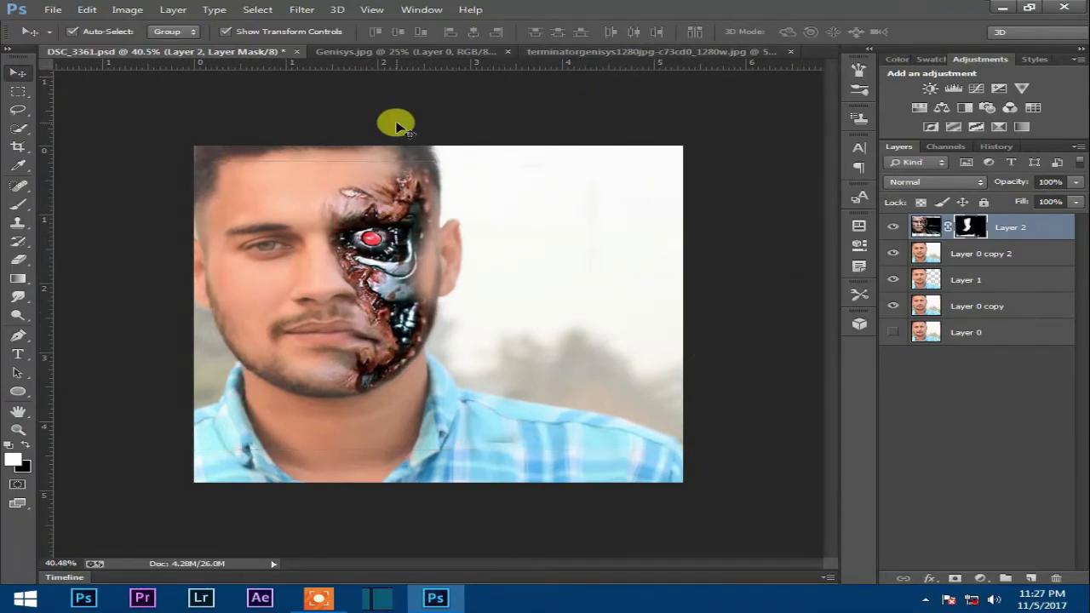
Target Layer 2's image instead of its mask, shift it slightly upward, and deselect the layer.
key(ctrl+2)
drag(379, 280, 379, 276)
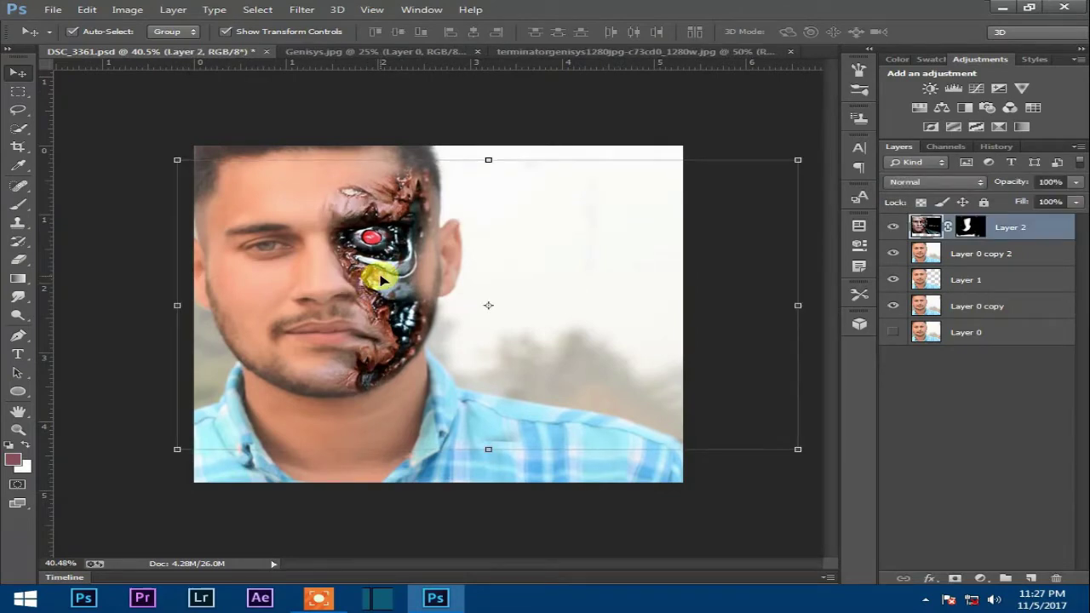
click(394, 113)
Refine Layer 2's mask along the lower jaw with a 70 px brush, painting in white and black.
scroll(400, 306, up, 3)
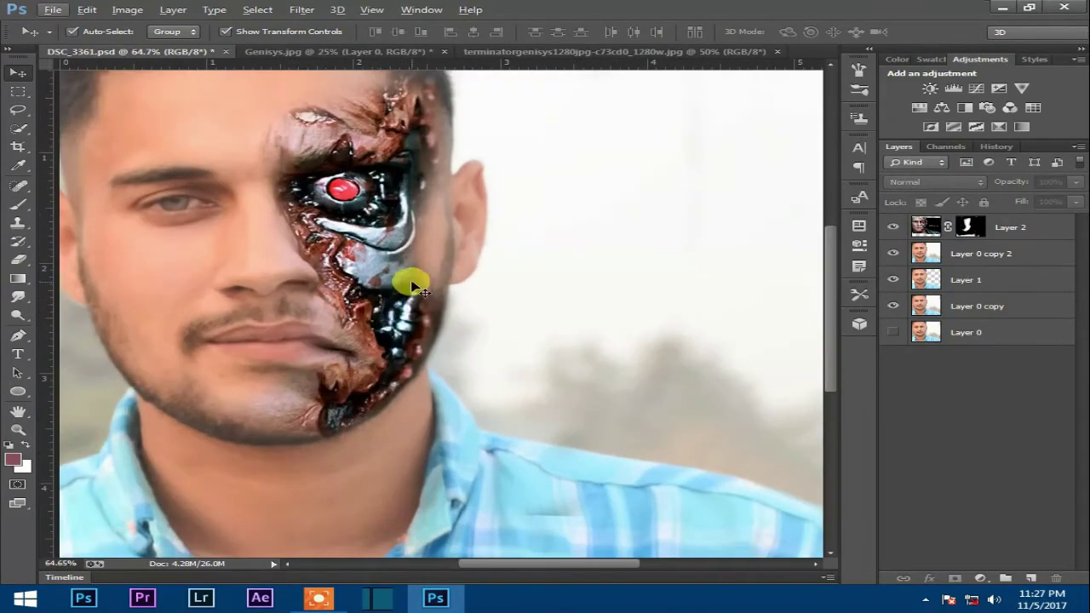
click(967, 225)
click(19, 205)
scroll(294, 416, up, 3)
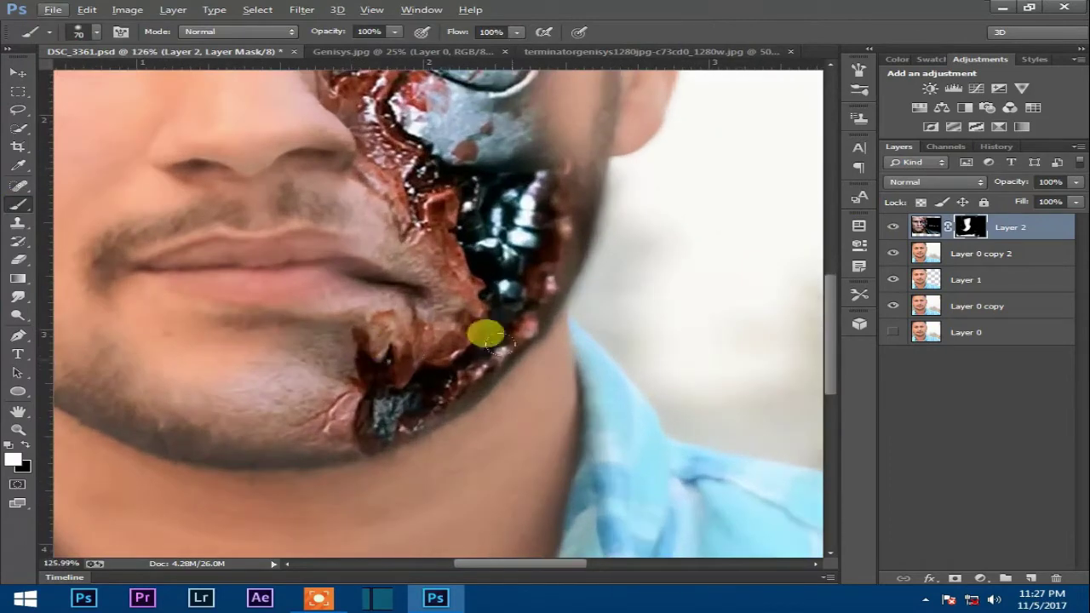
mouse_move(531, 327)
mouse_down()
mouse_move(446, 356)
mouse_move(485, 424)
mouse_up()
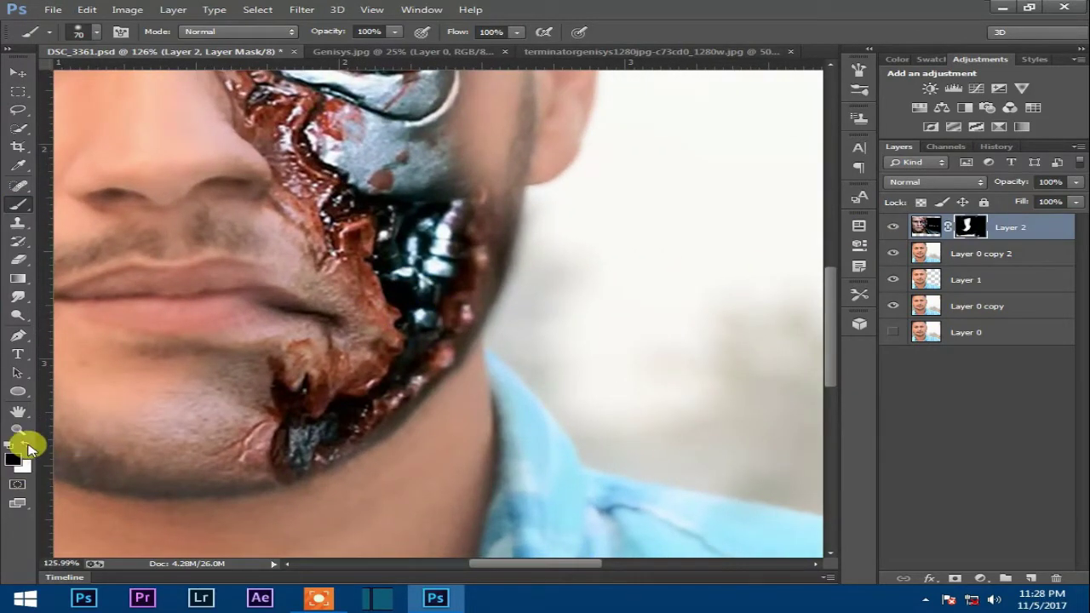
drag(418, 402, 371, 438)
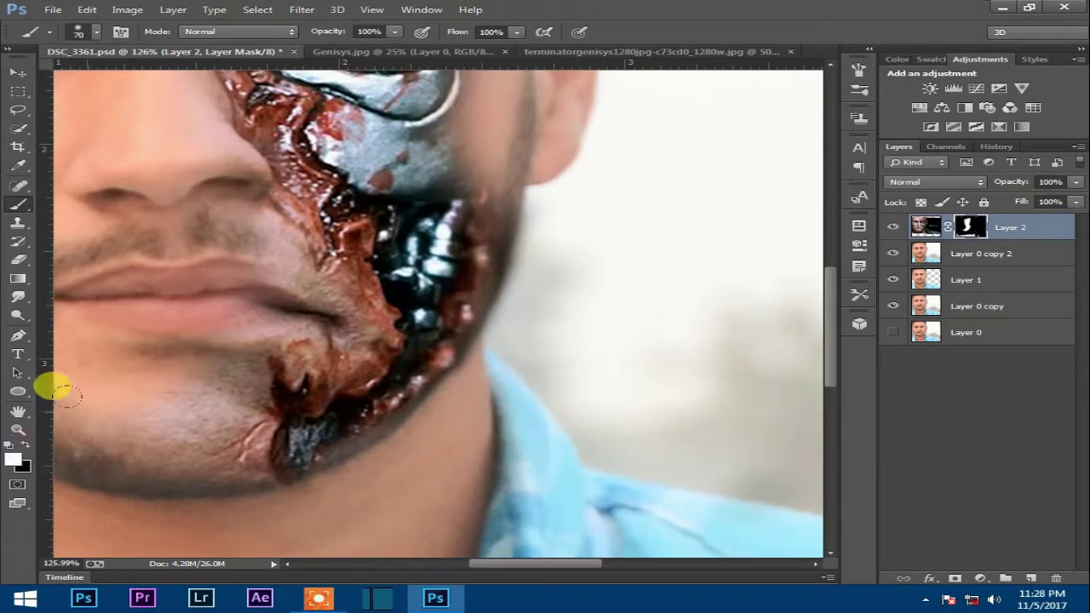
Reveal the wounds along the jaw and lower cheek with a 60 px white brush, and hide the spill outside the jaw in black.
mouse_move(350, 398)
mouse_down()
mouse_move(315, 419)
mouse_move(446, 307)
mouse_move(459, 262)
mouse_up()
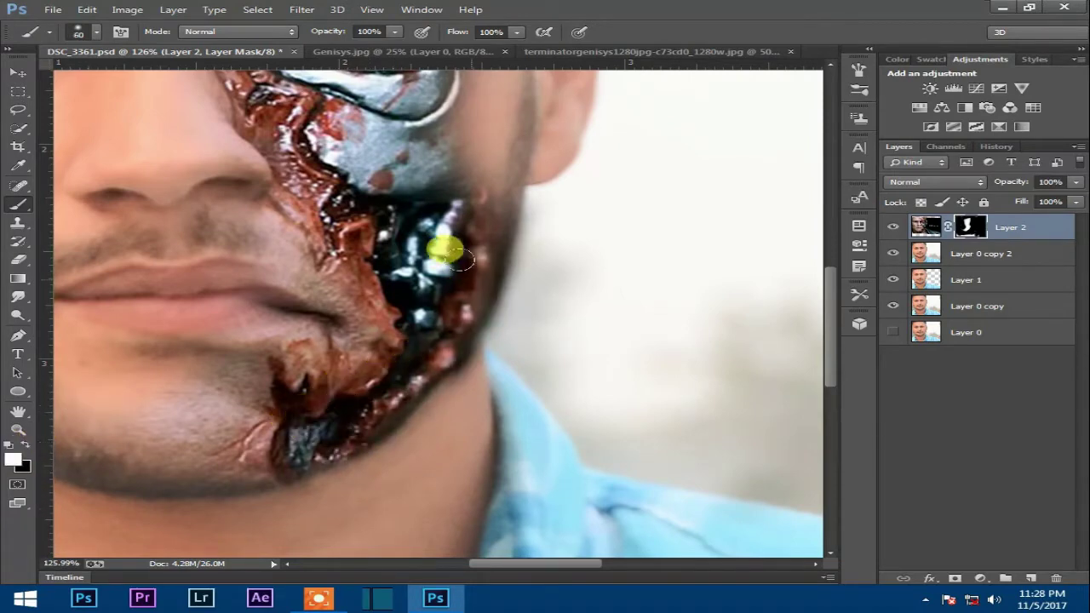
scroll(456, 310, up, 2)
drag(461, 330, 455, 239)
scroll(454, 239, down, 2)
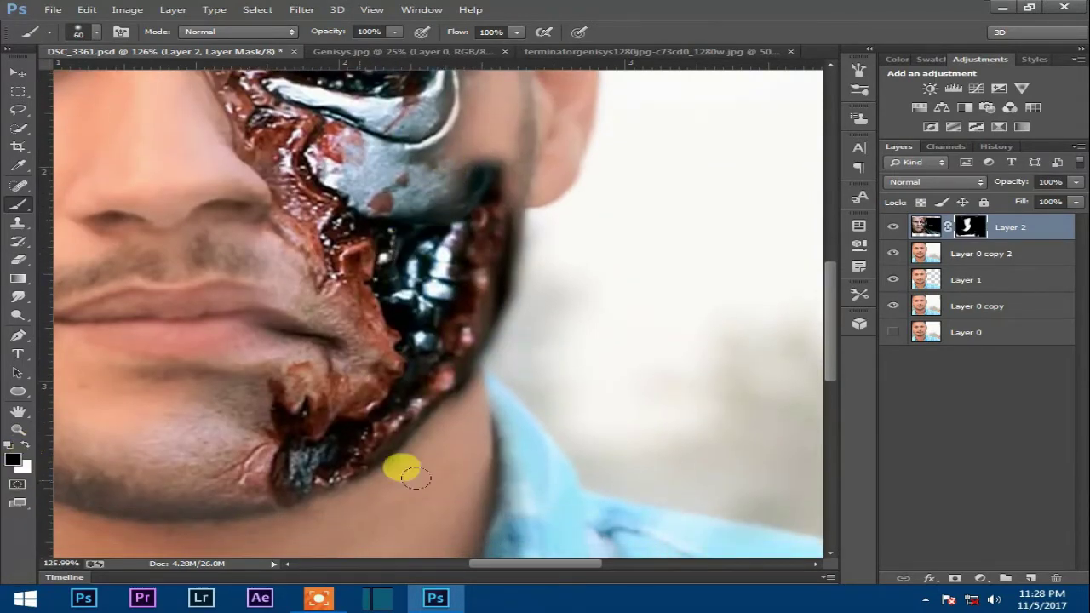
scroll(532, 290, up, 3)
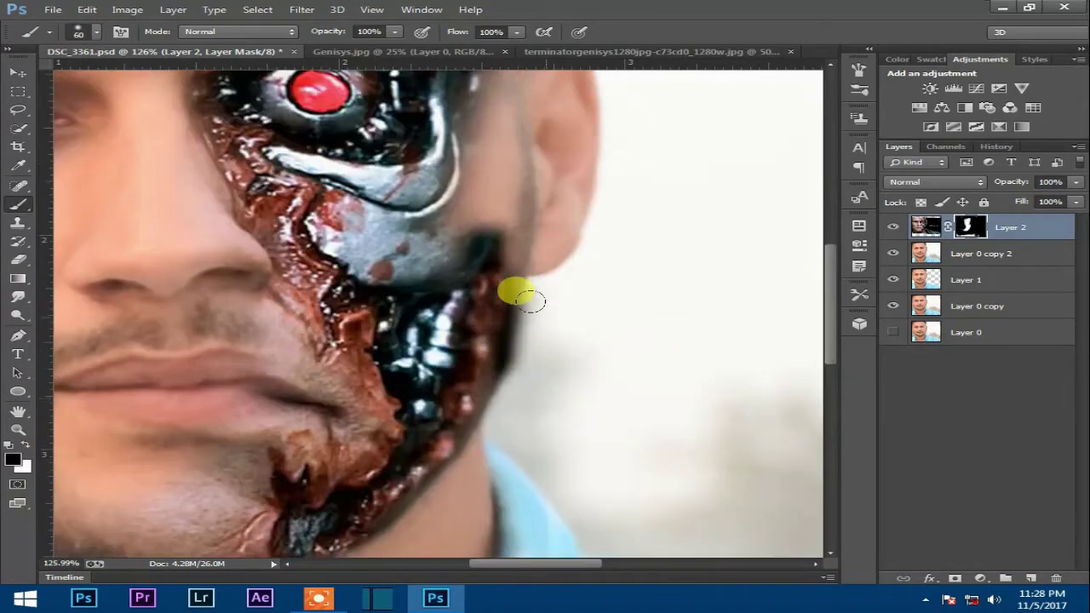
scroll(511, 311, up, 5)
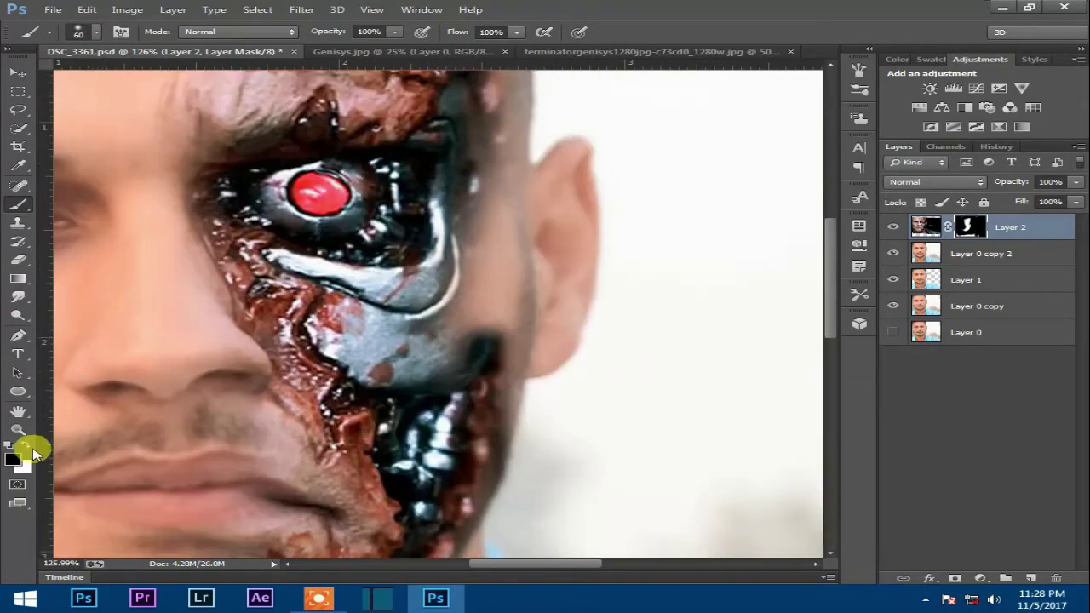
Paint white on Layer 2's mask to reveal the metal cheek, temple and torn forehead edge up to the hairline.
mouse_move(430, 151)
mouse_down()
mouse_move(491, 289)
mouse_move(509, 347)
mouse_move(509, 232)
mouse_move(464, 345)
mouse_move(573, 336)
mouse_up()
scroll(569, 337, up, 4)
mouse_move(483, 134)
mouse_down()
mouse_move(508, 317)
mouse_move(541, 275)
mouse_up()
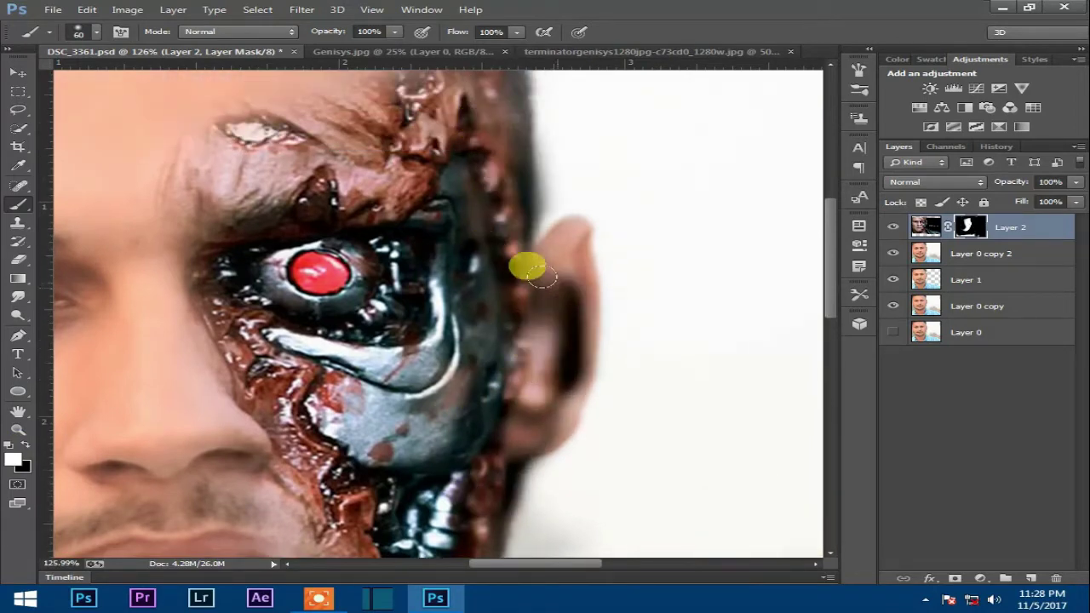
scroll(535, 255, up, 4)
drag(514, 180, 470, 178)
scroll(477, 242, up, 3)
drag(459, 220, 487, 261)
scroll(511, 255, down, 10)
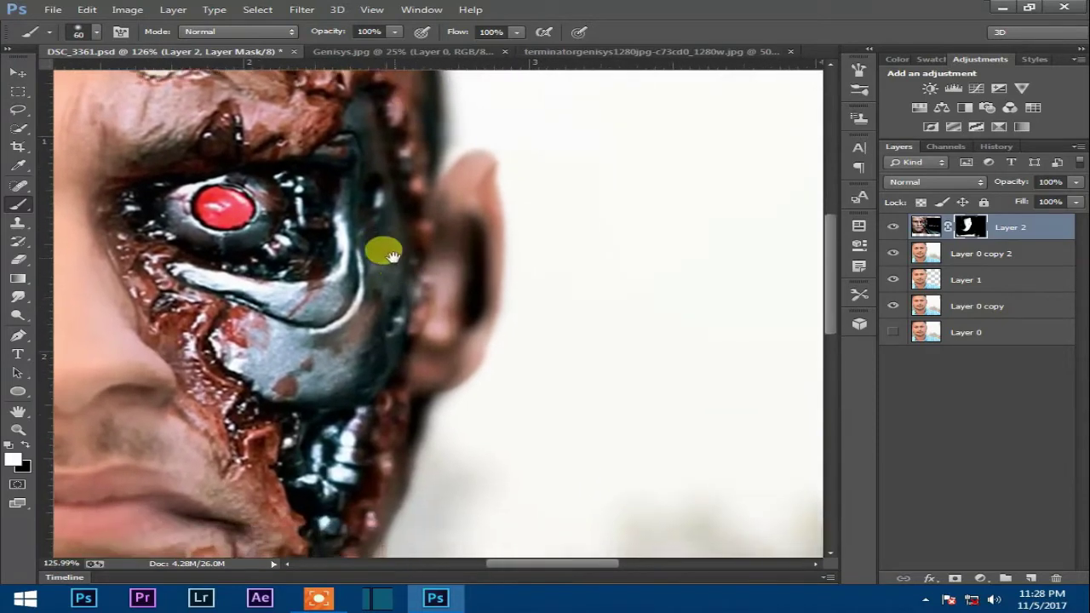
Hide the overlay covering the ear with black, and touch up the mask's face edge beside it with white.
mouse_move(464, 183)
mouse_down()
mouse_move(451, 250)
mouse_move(428, 173)
mouse_move(428, 275)
mouse_move(441, 272)
mouse_move(441, 254)
mouse_up()
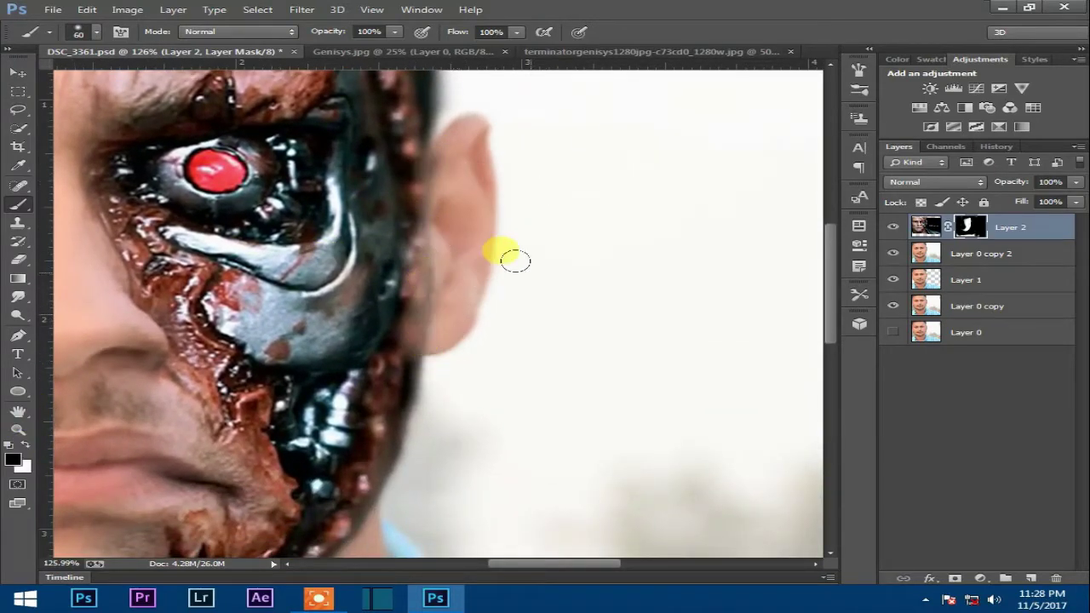
click(26, 442)
mouse_move(372, 264)
mouse_down()
mouse_move(392, 247)
mouse_move(384, 323)
mouse_move(396, 318)
mouse_move(380, 285)
mouse_move(391, 176)
mouse_move(319, 246)
mouse_up()
scroll(447, 323, down, 5)
scroll(447, 324, up, 5)
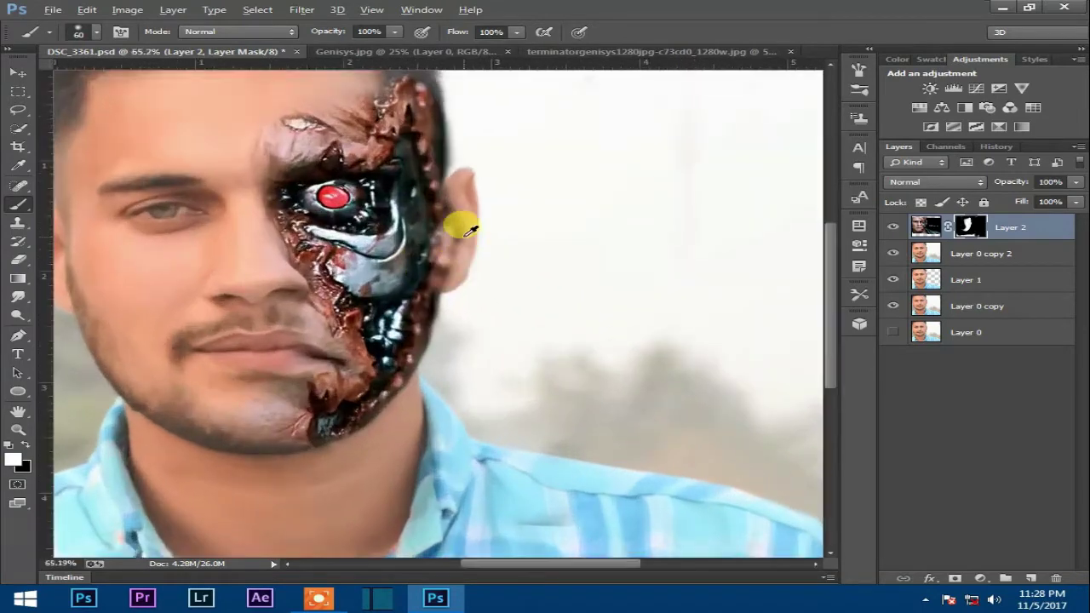
Clean up the mask along the front of the ear and earlobe in black, and switch the brush color back to white.
mouse_move(438, 180)
mouse_down()
mouse_move(441, 170)
mouse_move(445, 223)
mouse_up()
drag(439, 172, 418, 323)
scroll(433, 316, up, 2)
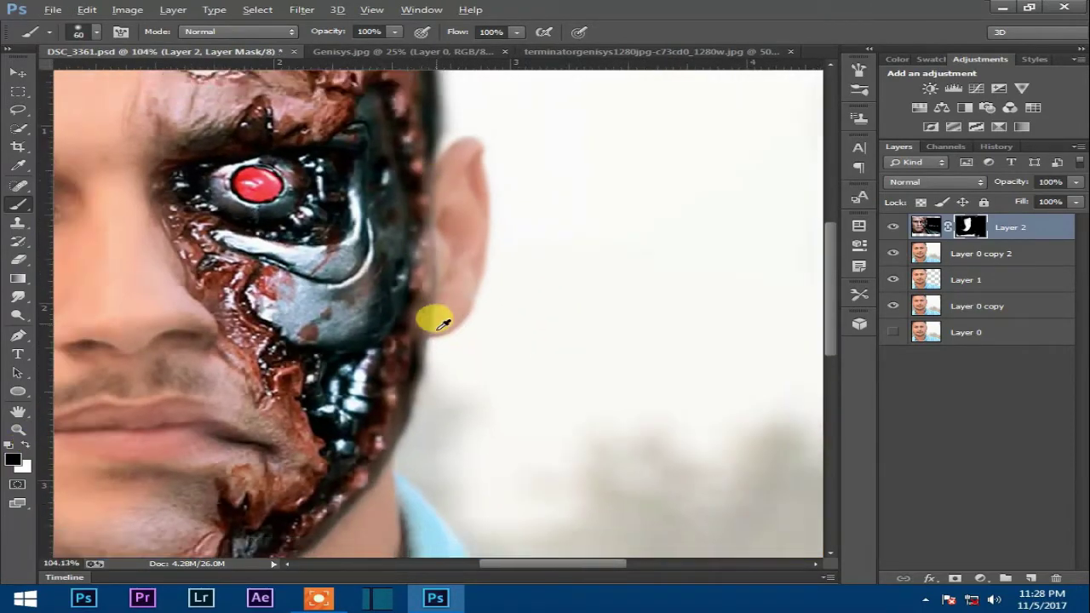
scroll(321, 357, down, 5)
scroll(489, 292, up, 4)
scroll(464, 302, up, 1)
click(25, 444)
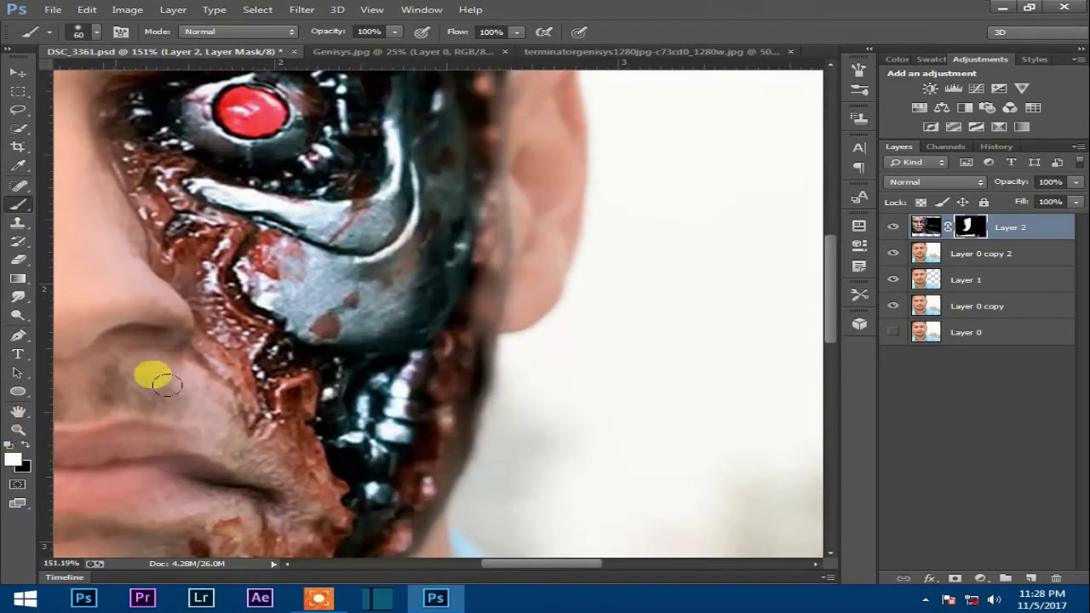
Touch up Layer 2's mask in white along the cheek's outer edge and the jaw wound's tip, reducing the brush to 35 px.
scroll(290, 281, up, 1)
drag(441, 267, 441, 355)
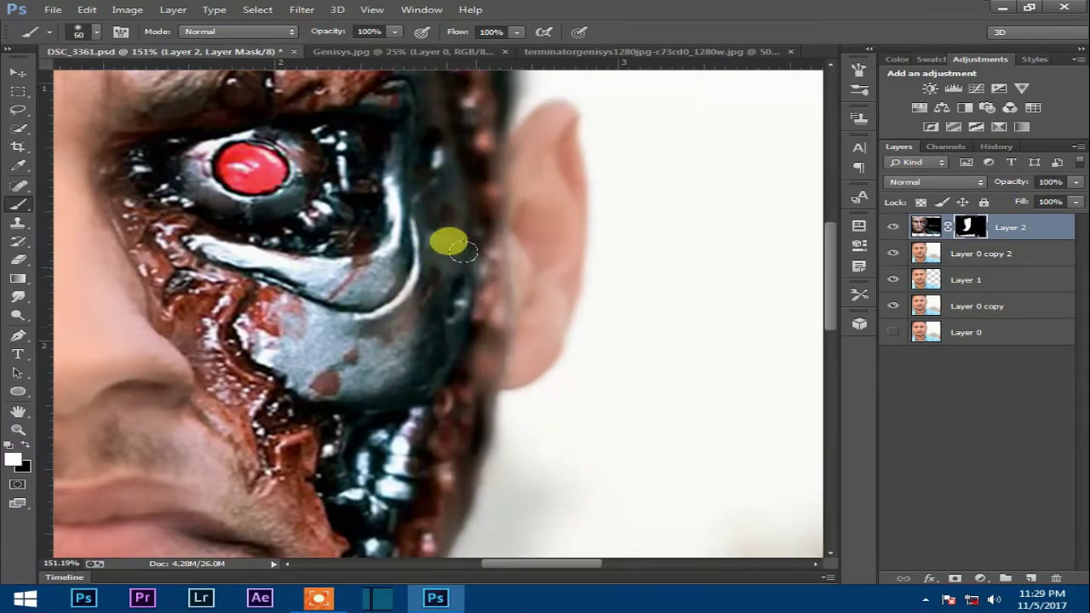
mouse_move(477, 223)
mouse_down()
mouse_move(473, 325)
mouse_move(464, 374)
mouse_up()
key(bracketleft)
key(bracketleft)
key(bracketleft)
mouse_move(285, 331)
mouse_down()
mouse_move(392, 184)
mouse_move(386, 191)
mouse_up()
key(x)
key(x)
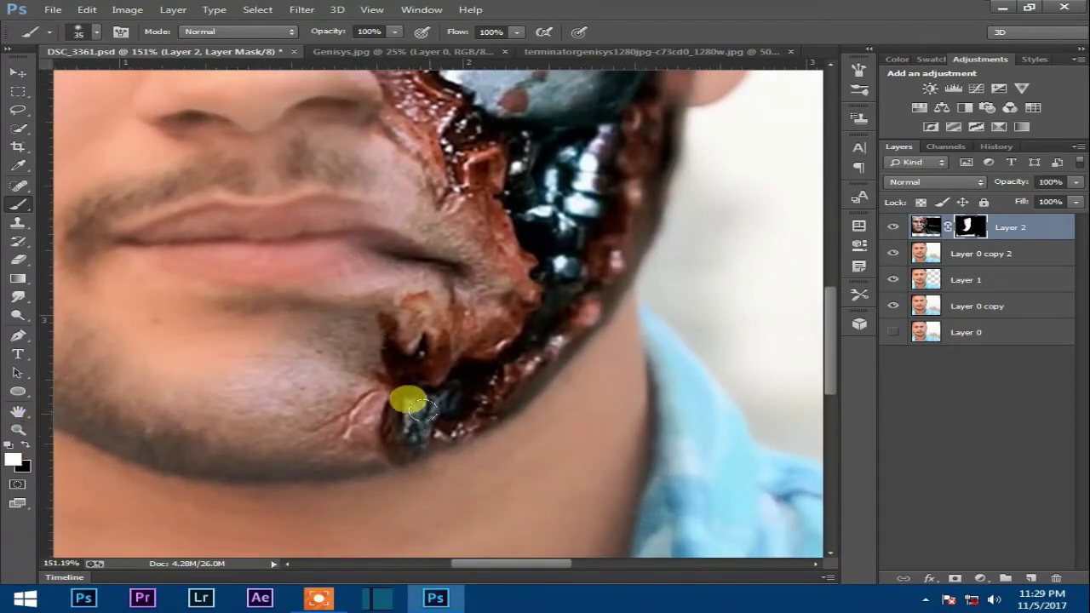
Hide the torn flesh beside the corner of the mouth by painting black on the mask with a 45 px brush.
click(26, 444)
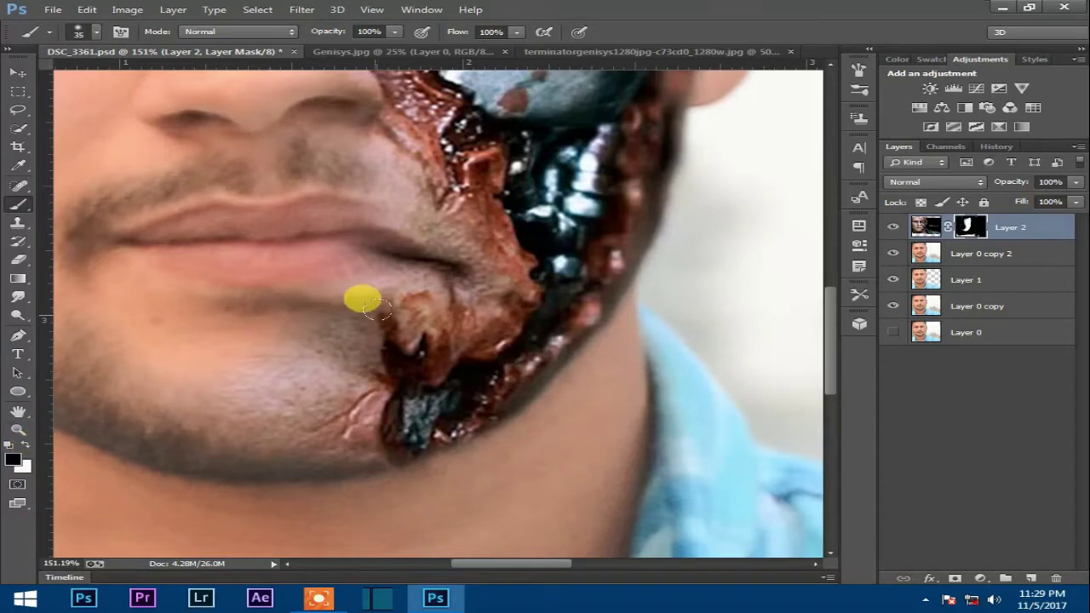
scroll(417, 292, up, 1)
key(])
key(])
key(])
mouse_move(464, 304)
mouse_down()
mouse_move(424, 279)
mouse_move(406, 236)
mouse_move(389, 238)
mouse_move(351, 194)
mouse_move(351, 178)
mouse_move(381, 214)
mouse_move(397, 324)
mouse_up()
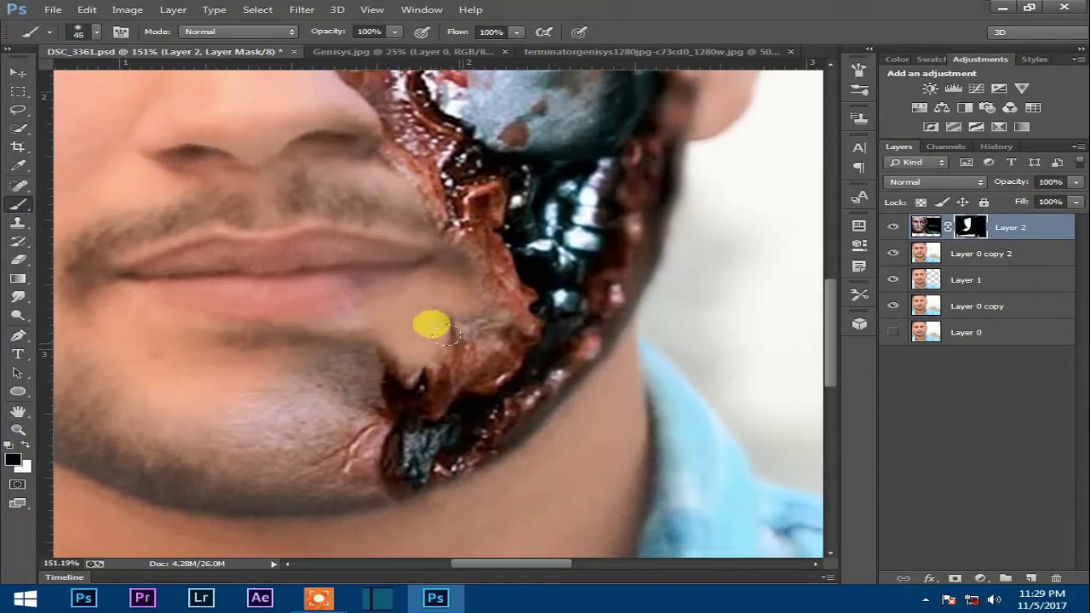
Hide the remaining flesh on the lower cheek and chin in black, enlarging the brush to 70 px.
mouse_move(457, 338)
mouse_down()
mouse_move(479, 301)
mouse_move(485, 335)
mouse_move(464, 349)
mouse_move(369, 334)
mouse_move(317, 354)
mouse_move(332, 365)
mouse_move(279, 372)
mouse_move(259, 395)
mouse_move(242, 448)
mouse_move(252, 430)
mouse_move(243, 431)
mouse_move(277, 470)
mouse_move(319, 488)
mouse_move(306, 496)
mouse_move(294, 426)
mouse_move(172, 415)
mouse_up()
key(bracketright)
key(bracketright)
key(bracketright)
key(bracketright)
drag(379, 311, 398, 321)
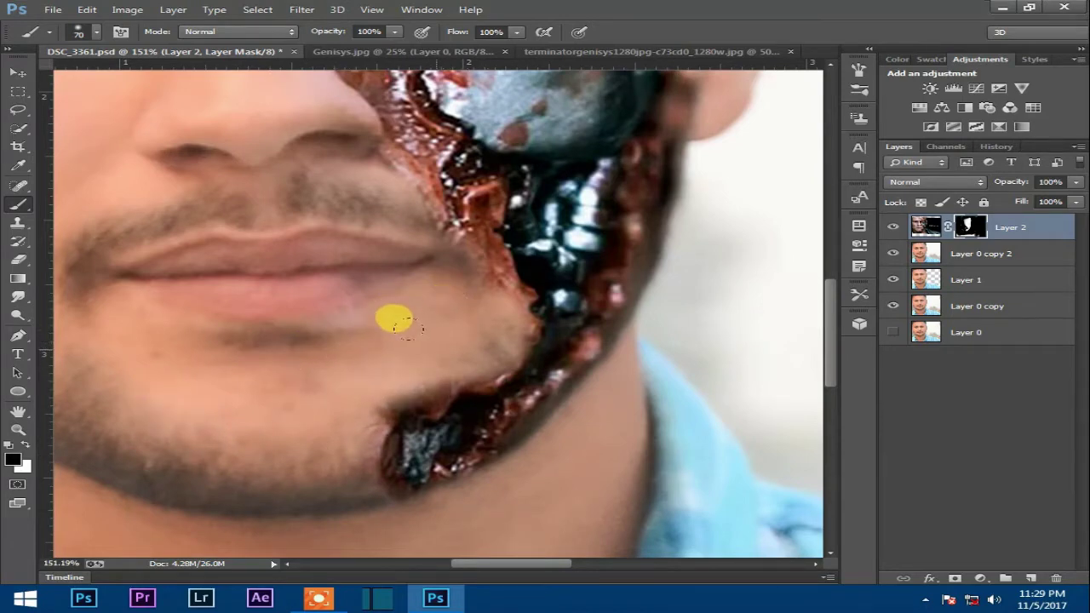
Refine the mask along the upper edge of the jaw opening in black with a 25 px brush.
scroll(394, 319, up, 5)
mouse_move(413, 302)
mouse_down()
mouse_move(321, 334)
mouse_move(391, 336)
mouse_move(311, 334)
mouse_move(378, 298)
mouse_move(478, 274)
mouse_move(519, 276)
mouse_up()
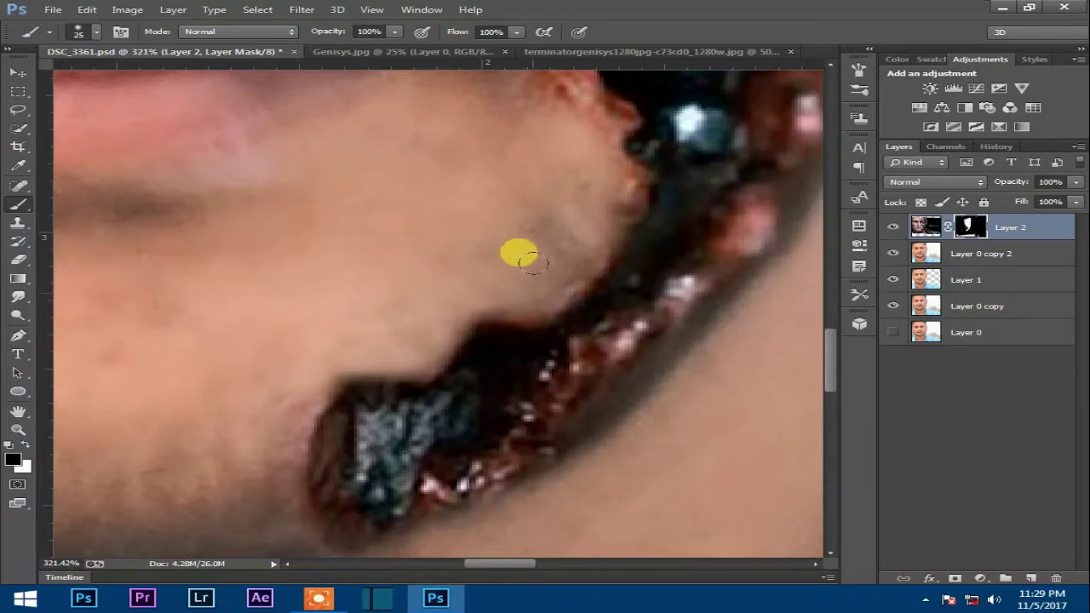
drag(566, 85, 491, 302)
drag(420, 271, 478, 351)
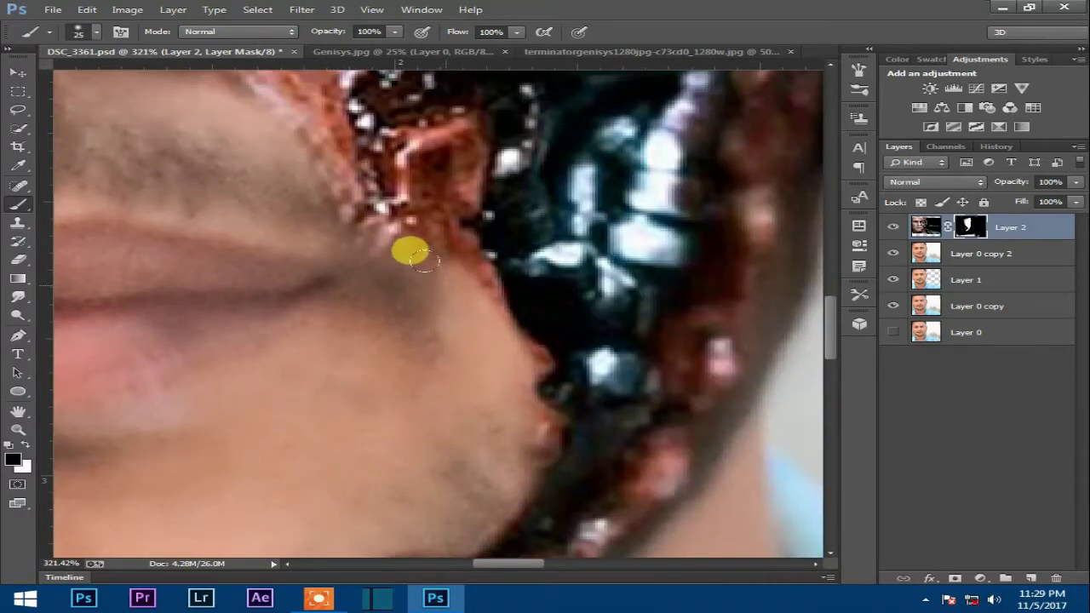
Hide the torn flesh between the nose and the metal cheekbone in black, from the mouth corner up to below the eye.
scroll(415, 309, down, 3)
scroll(426, 290, up, 1)
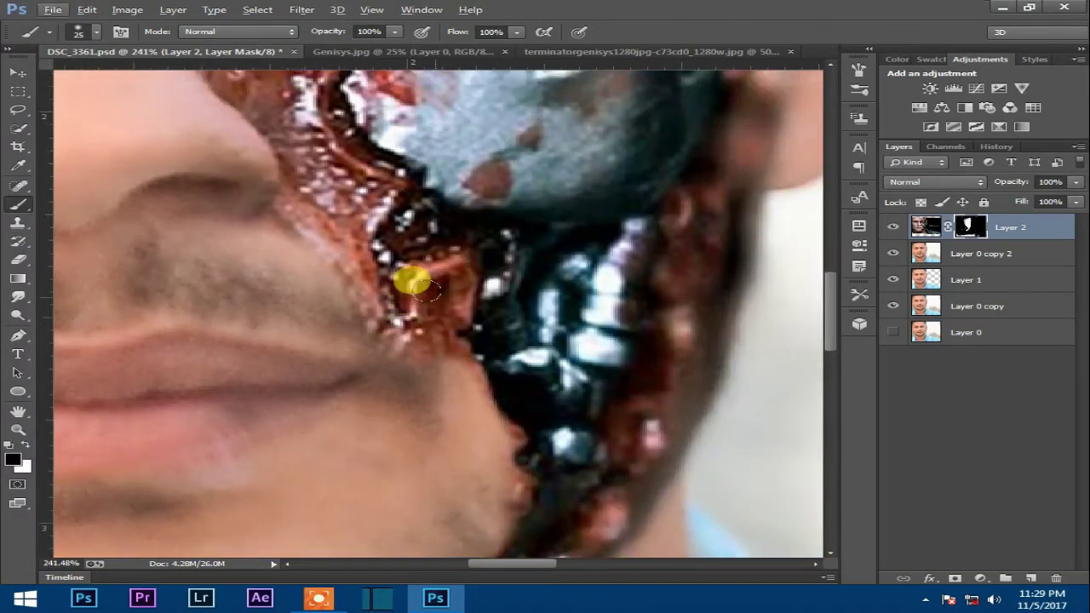
key(bracketright)
mouse_move(454, 275)
mouse_down()
mouse_move(440, 301)
mouse_move(430, 279)
mouse_move(449, 275)
mouse_move(432, 306)
mouse_move(432, 346)
mouse_move(446, 366)
mouse_move(435, 350)
mouse_move(405, 359)
mouse_move(395, 354)
mouse_move(405, 333)
mouse_move(355, 332)
mouse_move(384, 341)
mouse_move(328, 227)
mouse_move(345, 306)
mouse_move(334, 233)
mouse_move(345, 297)
mouse_move(369, 326)
mouse_move(350, 308)
mouse_move(370, 286)
mouse_move(342, 303)
mouse_move(357, 306)
mouse_move(344, 336)
mouse_up()
scroll(352, 310, up, 4)
mouse_move(366, 288)
mouse_down()
mouse_move(312, 244)
mouse_move(290, 181)
mouse_move(234, 177)
mouse_move(332, 272)
mouse_up()
scroll(332, 272, up, 6)
mouse_move(217, 256)
mouse_down()
mouse_move(210, 307)
mouse_move(335, 272)
mouse_move(292, 312)
mouse_move(321, 278)
mouse_move(267, 246)
mouse_move(338, 269)
mouse_move(258, 265)
mouse_up()
scroll(255, 265, down, 5)
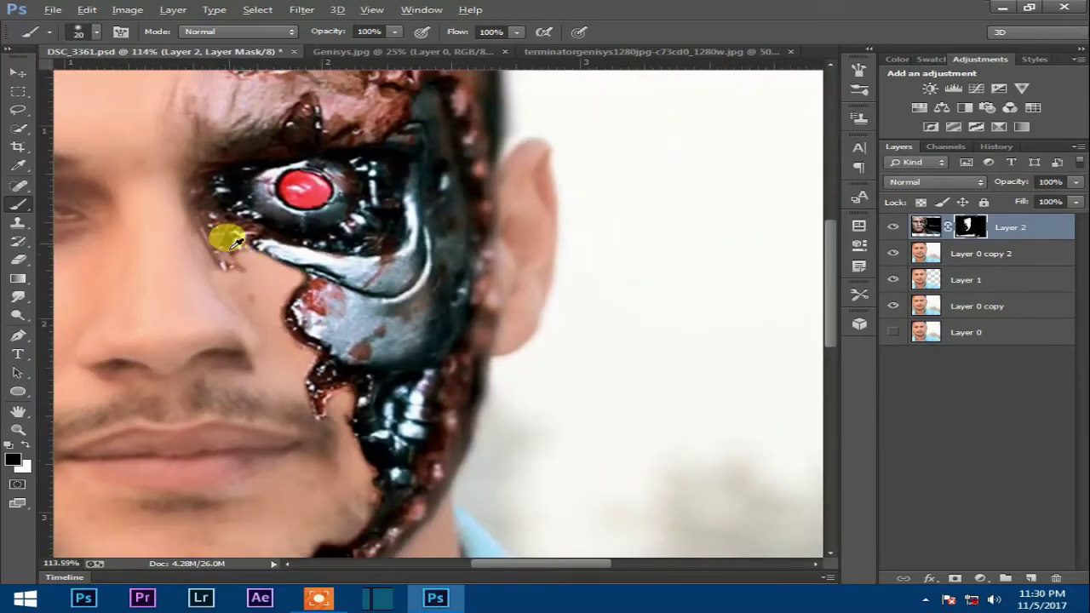
Hide the leftover flesh below the robotic eye's inner corner in black with a 40 px brush.
scroll(263, 293, up, 3)
scroll(208, 349, down, 2)
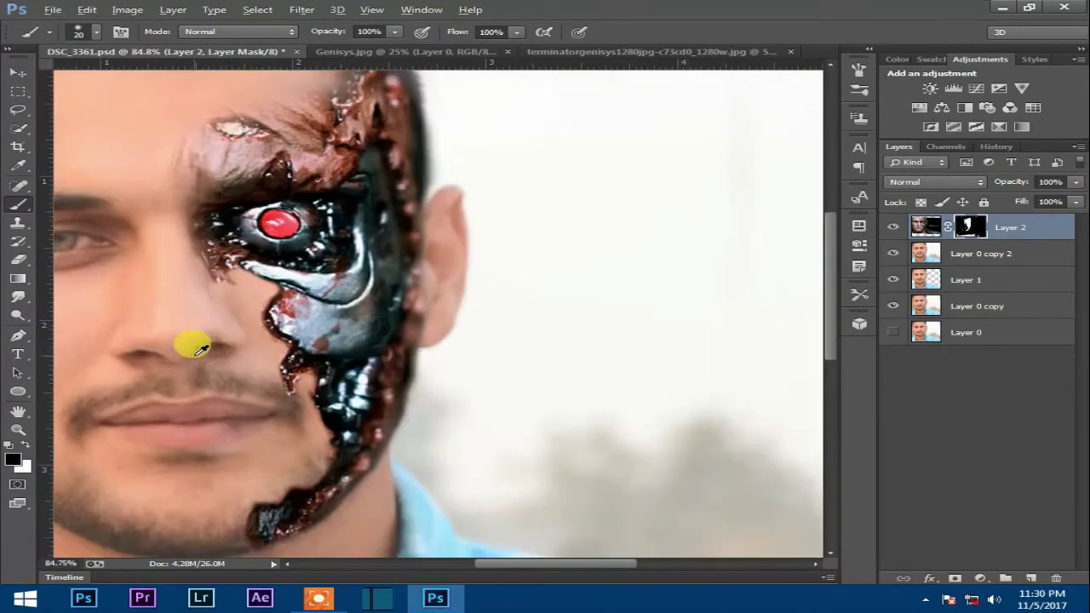
scroll(197, 260, up, 3)
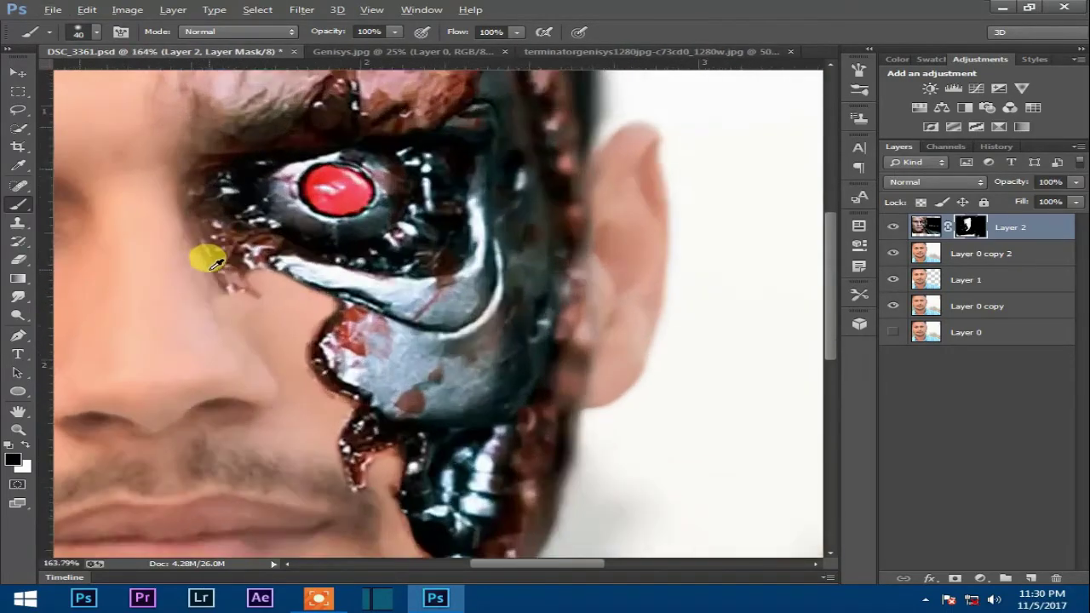
mouse_move(183, 252)
mouse_down()
mouse_move(249, 272)
mouse_move(230, 236)
mouse_up()
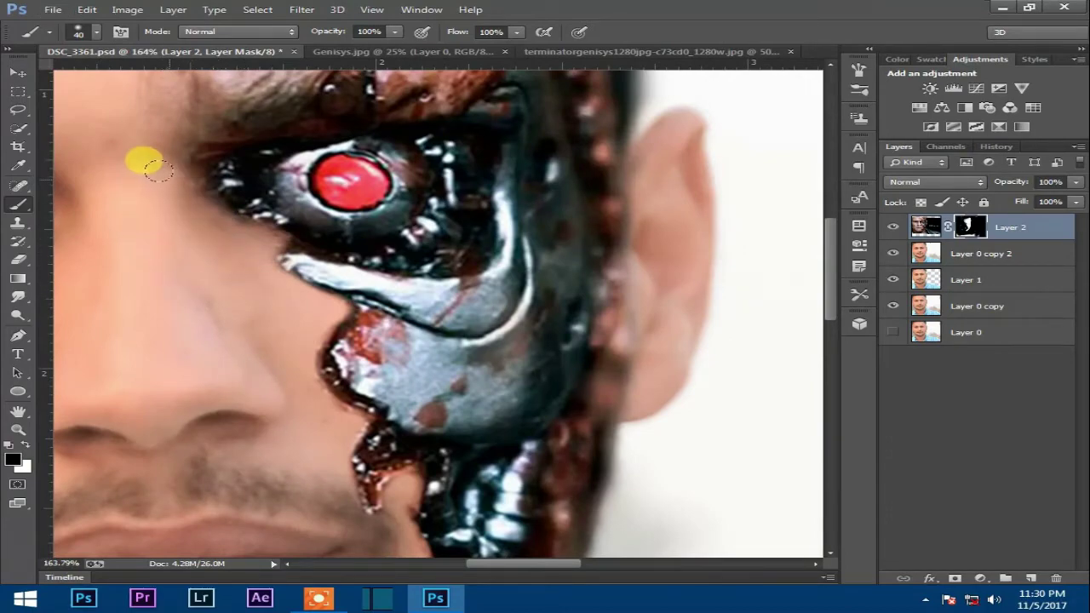
Restore the dark inner corner of the robotic eye with an 80 px white brush, and trim its lower edge in black at 45 px.
scroll(213, 214, down, 5)
scroll(284, 190, up, 5)
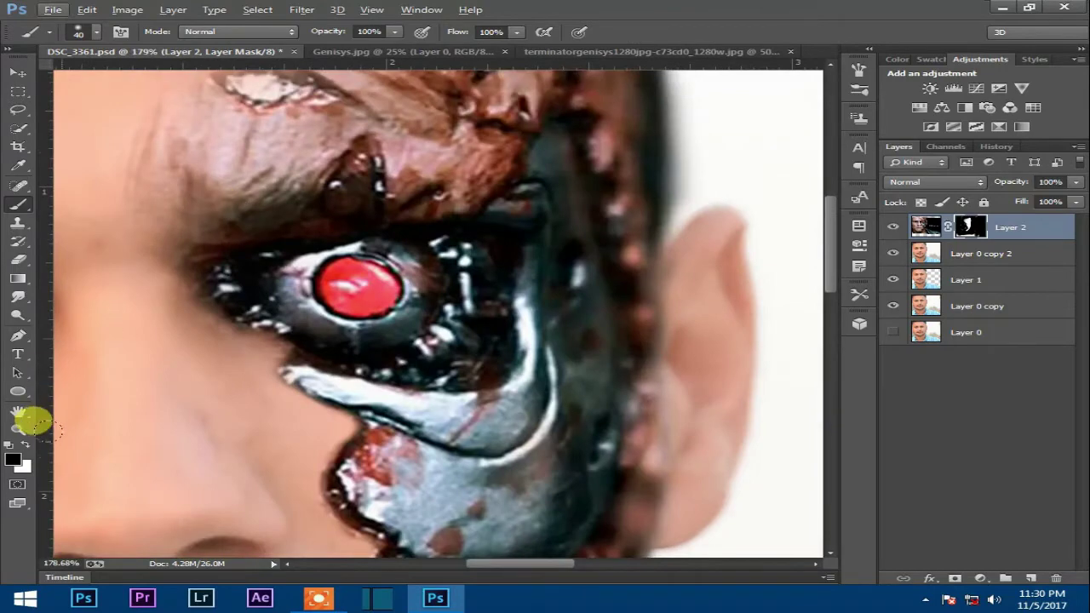
key(bracketright)
mouse_move(190, 269)
mouse_down()
mouse_move(233, 293)
mouse_move(177, 252)
mouse_move(198, 285)
mouse_up()
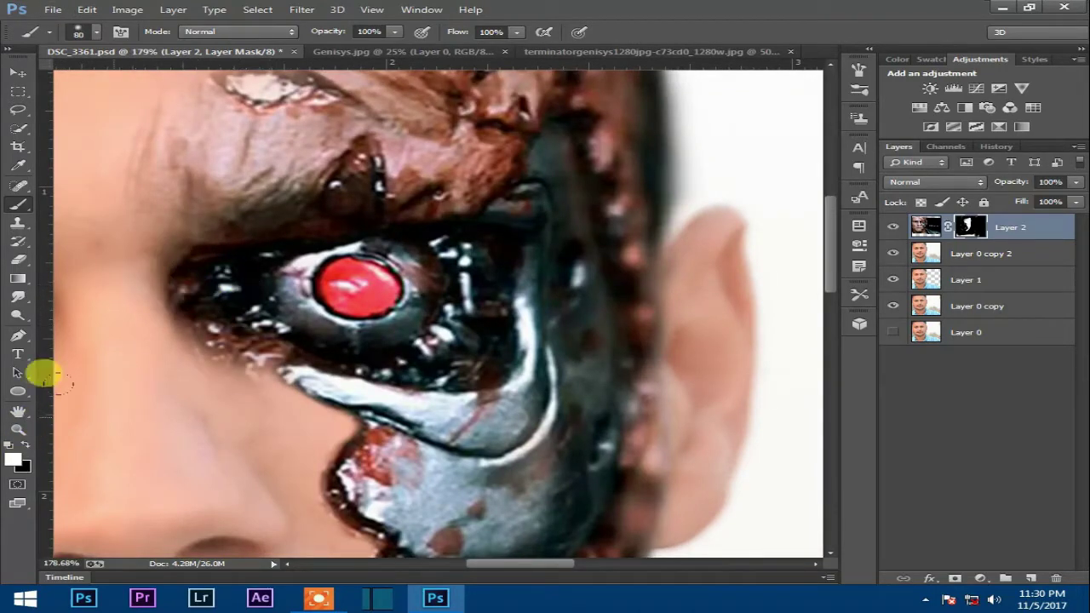
key(bracketleft)
drag(232, 375, 175, 352)
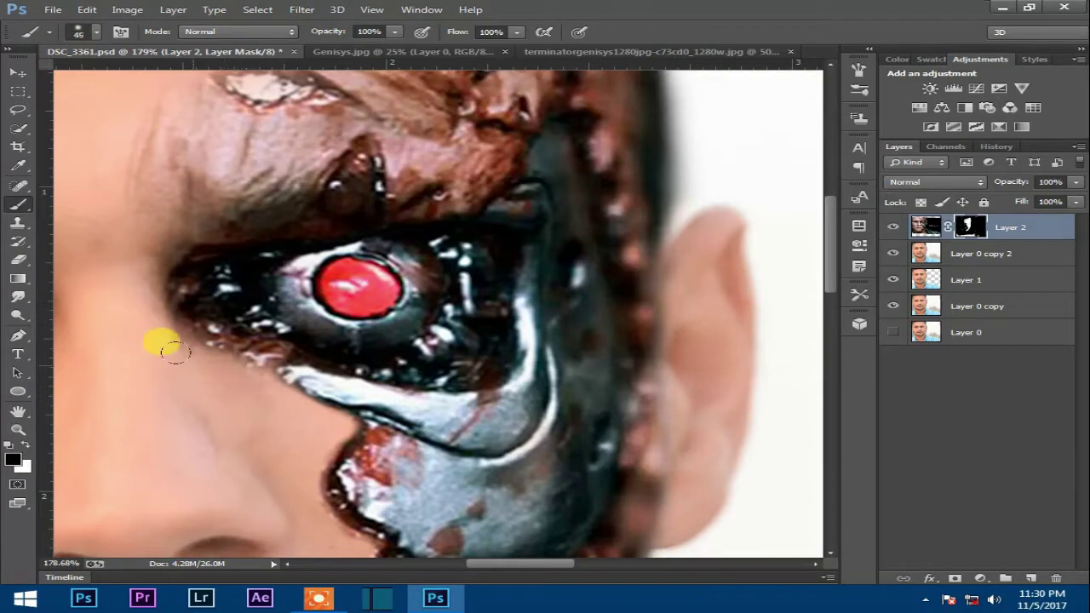
Hide the wounded skin on the forehead and above the eyebrow in black around the small torn patch, using 45 to 70 px brushes.
scroll(213, 369, up, 5)
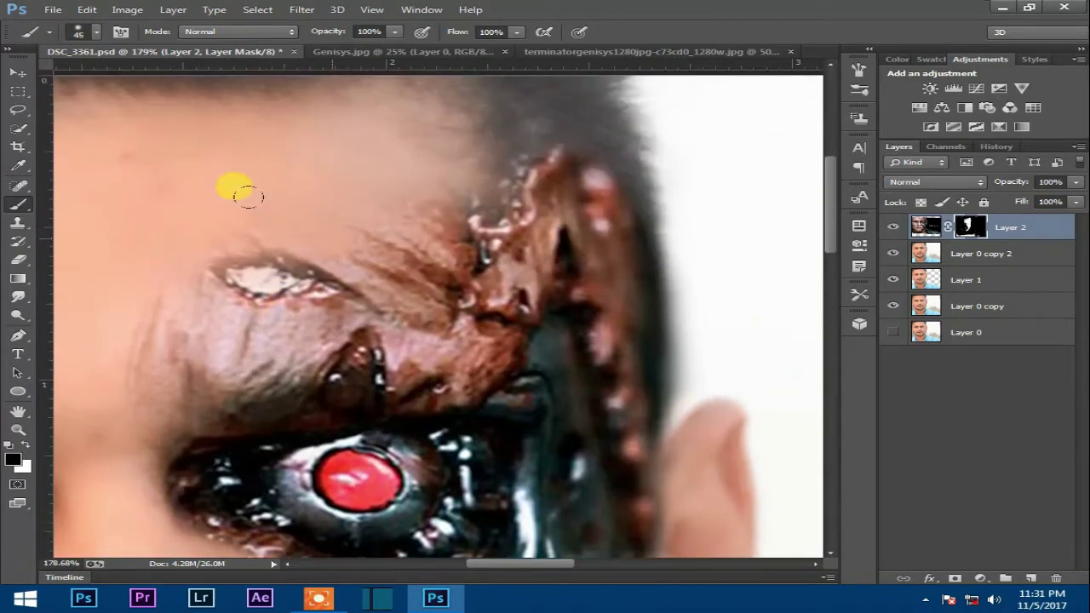
mouse_move(302, 212)
mouse_down()
mouse_move(395, 251)
mouse_move(407, 283)
mouse_move(364, 232)
mouse_move(393, 280)
mouse_up()
scroll(170, 296, down, 2)
key(bracketright)
drag(187, 270, 115, 243)
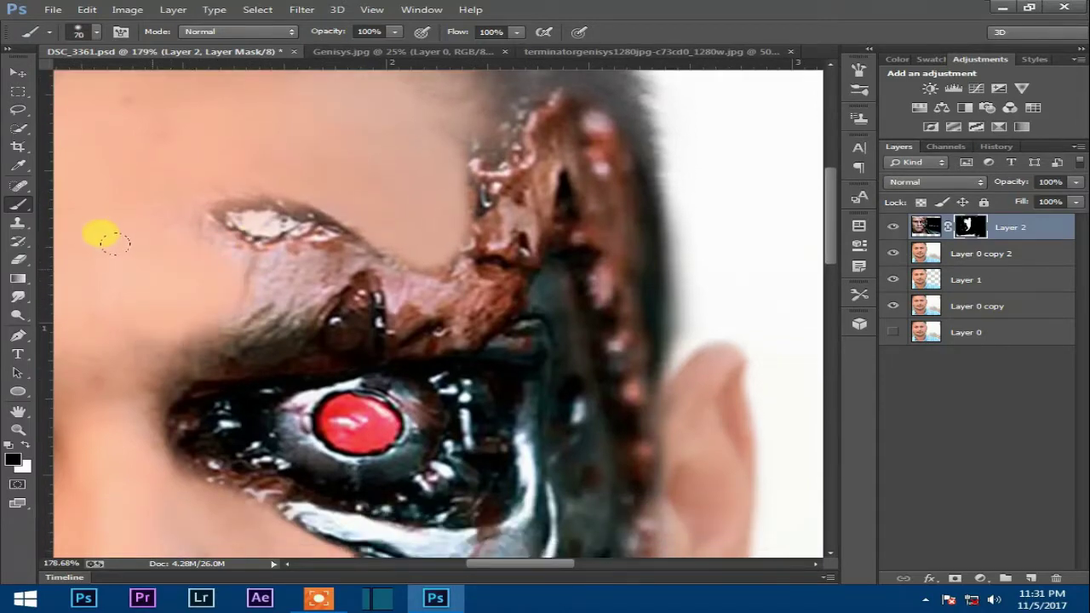
key(bracketleft)
key(bracketleft)
key(bracketleft)
drag(206, 253, 259, 258)
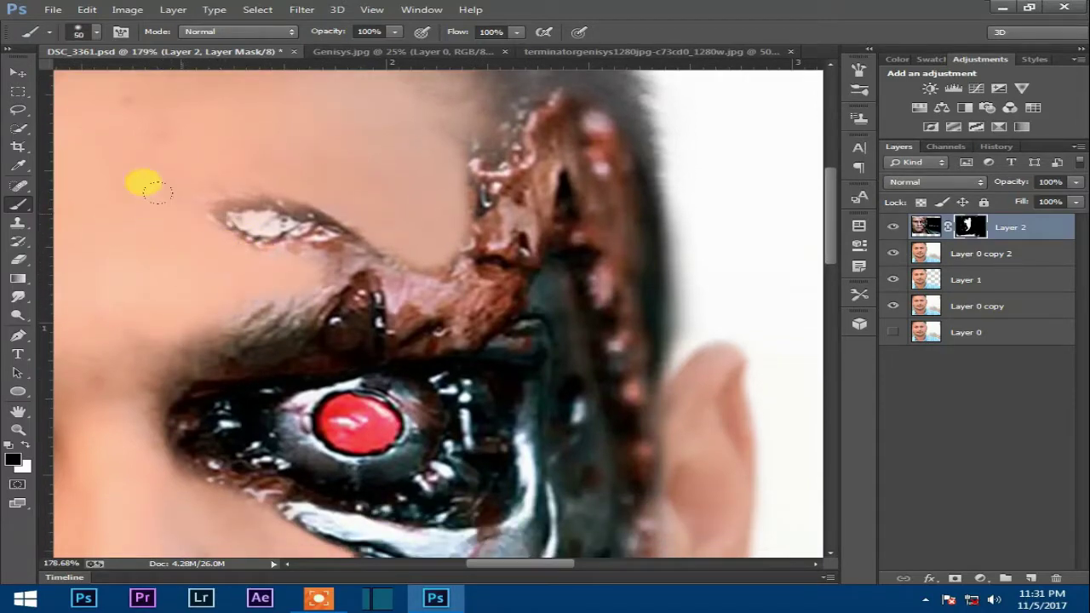
Isolate the forehead patch and hide the flesh at the temple and hairline in black, shaping a pointed tip beside the eye.
key(p)
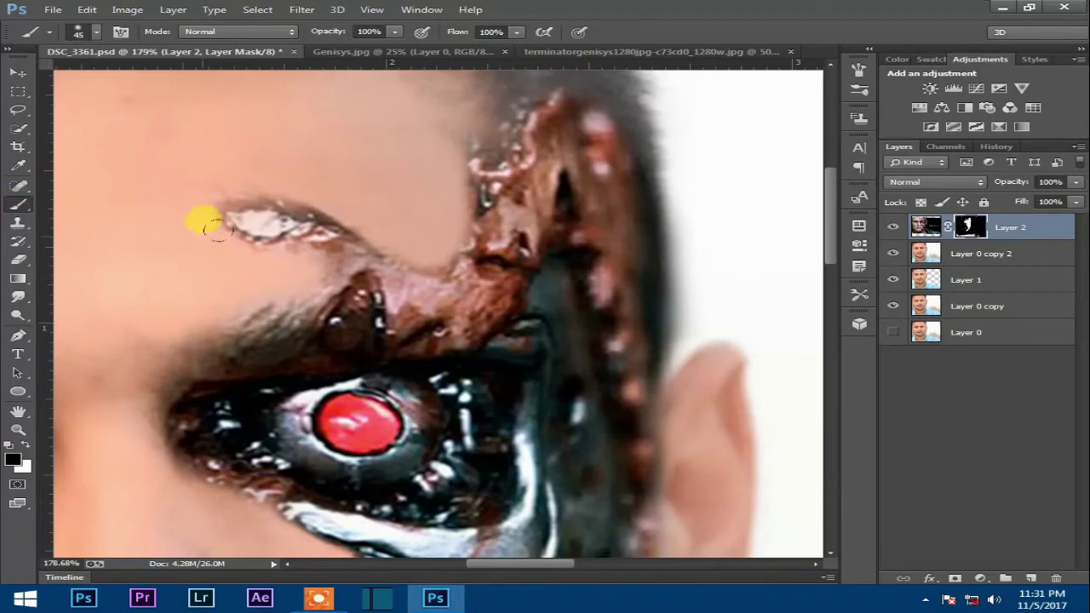
click(18, 202)
mouse_move(338, 253)
mouse_down()
mouse_move(317, 265)
mouse_move(385, 247)
mouse_move(396, 284)
mouse_move(453, 245)
mouse_move(459, 216)
mouse_move(438, 246)
mouse_up()
mouse_move(512, 279)
mouse_down()
mouse_move(480, 248)
mouse_move(464, 304)
mouse_up()
drag(483, 211, 365, 263)
mouse_move(327, 364)
mouse_down()
mouse_move(373, 318)
mouse_move(421, 174)
mouse_move(398, 156)
mouse_move(436, 147)
mouse_move(491, 199)
mouse_move(502, 244)
mouse_move(474, 208)
mouse_move(545, 353)
mouse_up()
mouse_move(487, 274)
mouse_down()
mouse_move(536, 392)
mouse_move(512, 285)
mouse_up()
scroll(545, 272, down, 1)
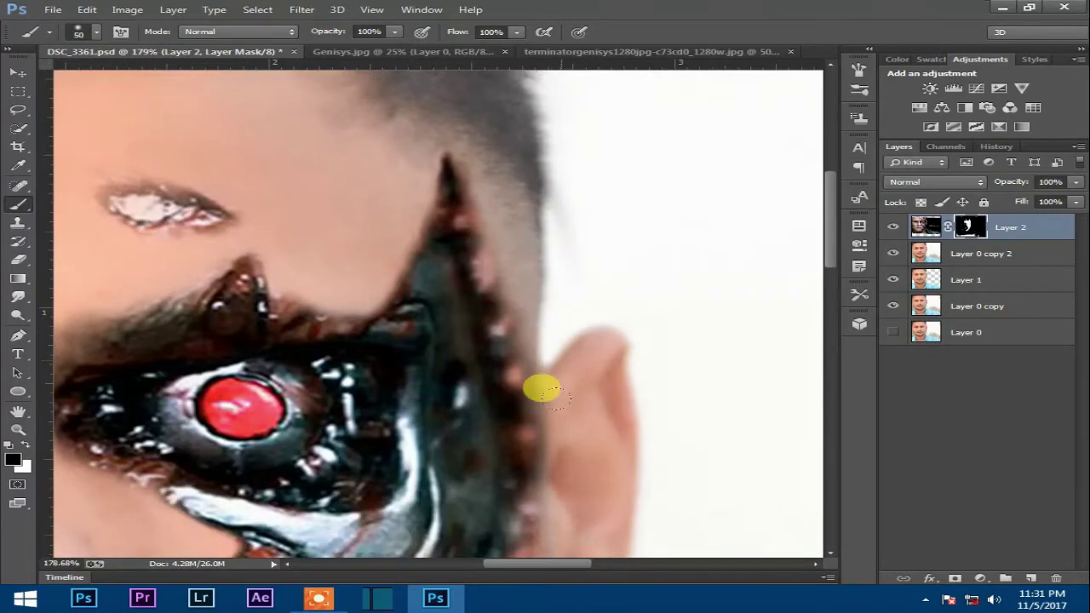
Add a new empty layer above Layer 2.
scroll(609, 353, down, 10)
scroll(391, 236, up, 3)
scroll(384, 233, up, 3)
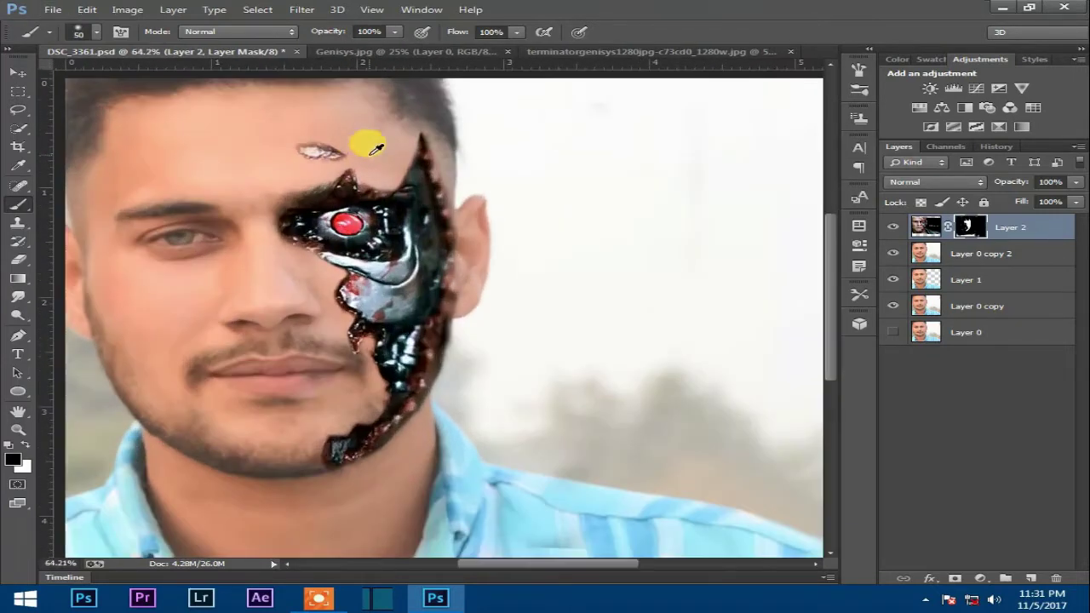
scroll(307, 160, down, 4)
scroll(313, 166, up, 1)
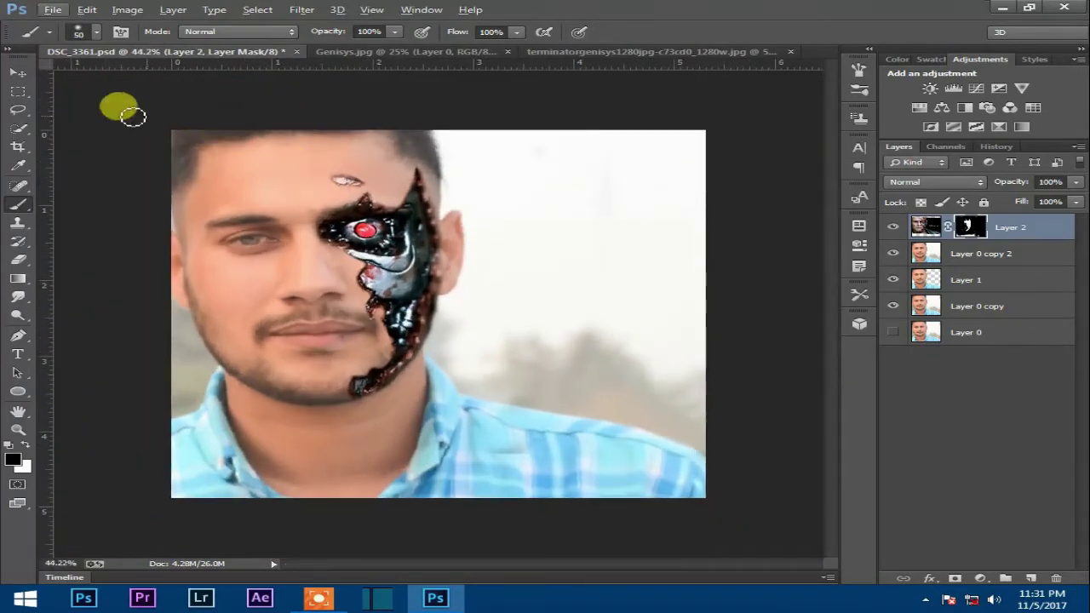
key(v)
click(1030, 579)
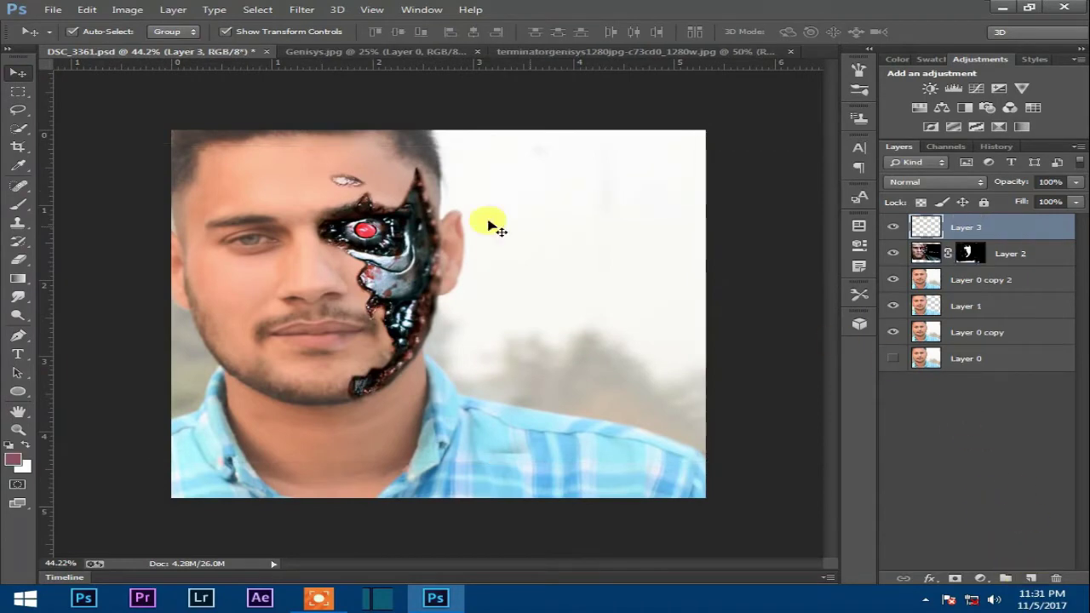
Paint around the robotic eye's brow, inner corner and lower edge on Layer 3 with a sampled dark brown and a 50 px brush.
click(17, 204)
scroll(337, 260, up, 5)
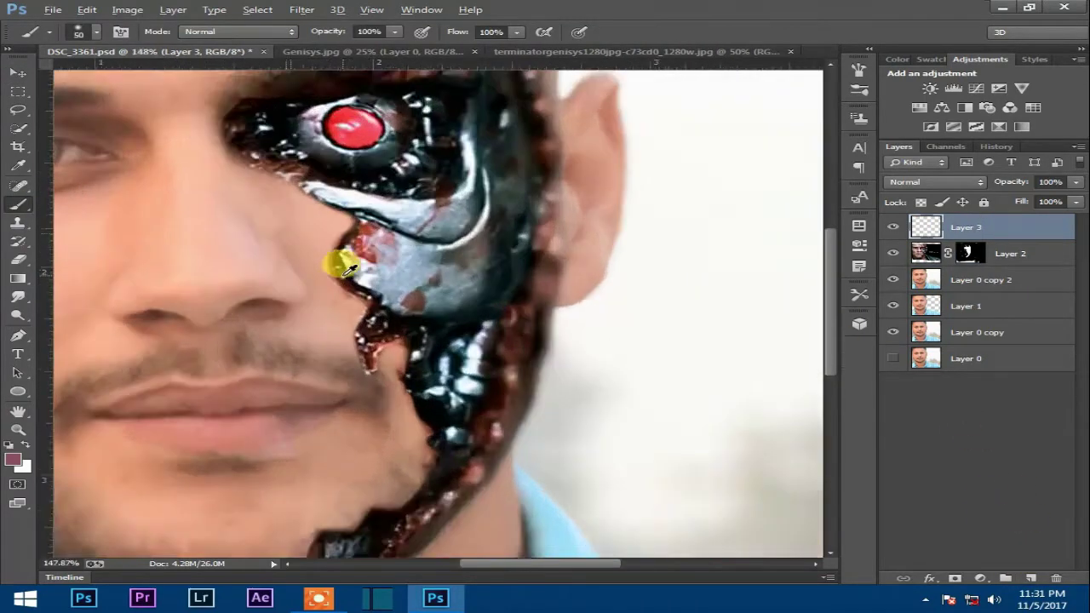
scroll(287, 268, down, 8)
alt+click(308, 203)
mouse_move(332, 172)
mouse_down()
mouse_move(291, 181)
mouse_move(288, 212)
mouse_up()
Try the Screen, Color Dodge and Lighten blend modes on Layer 3.
click(935, 182)
click(920, 243)
scroll(949, 188, down, 3)
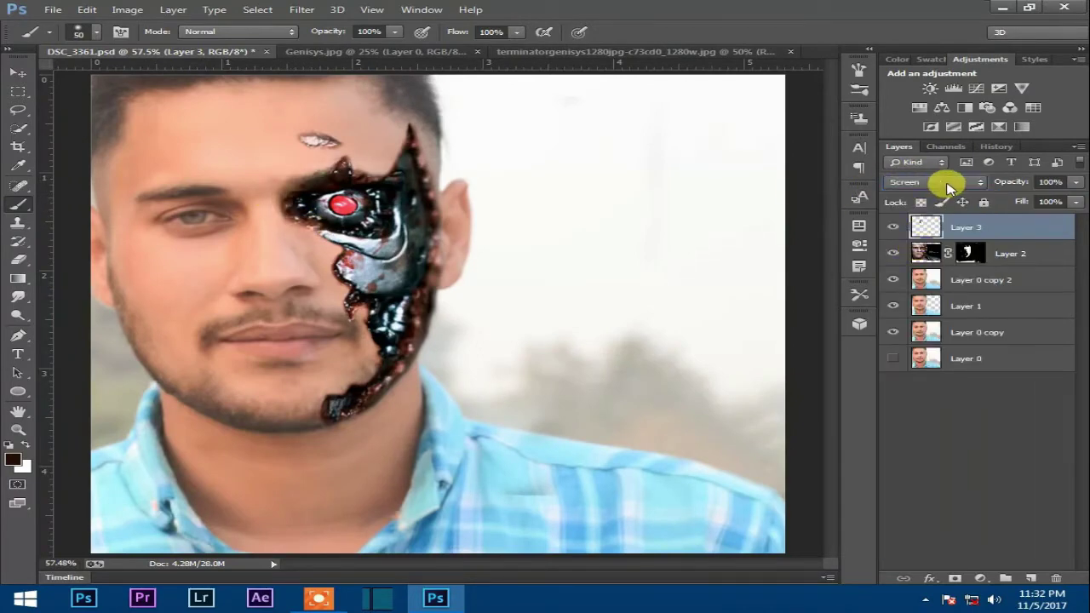
scroll(950, 187, down, 1)
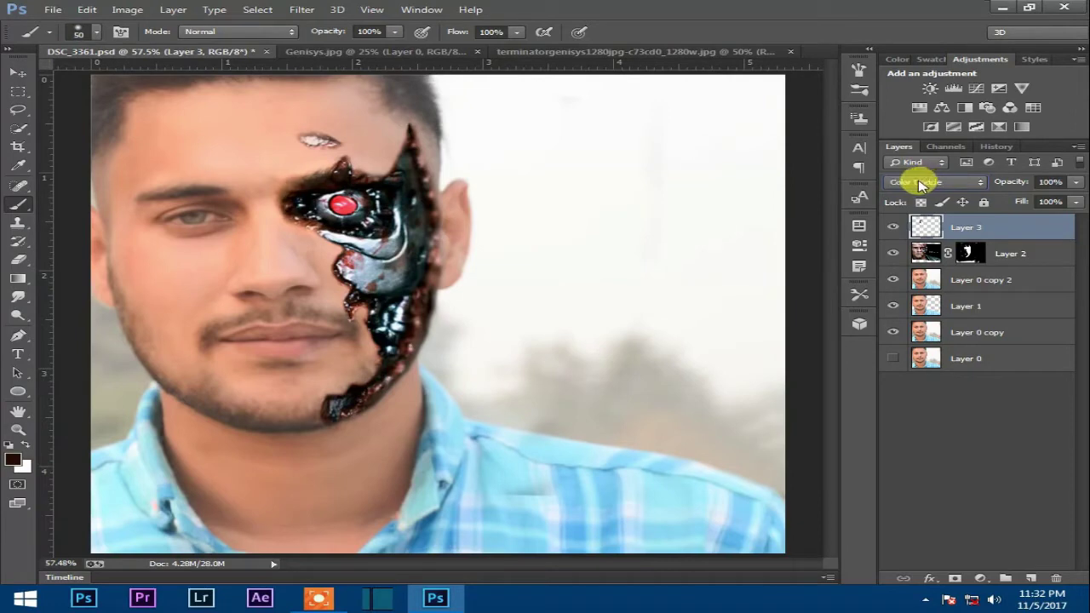
scroll(320, 235, up, 4)
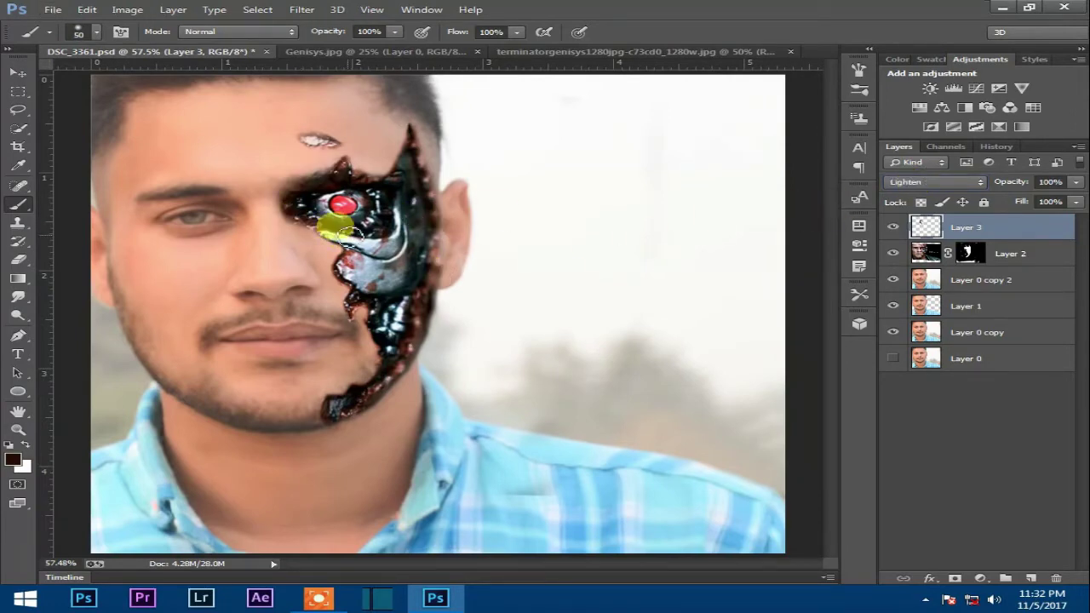
Compare the blend modes for Layer 3, choose Soft Light, and lower the layer's fill to 66%.
scroll(348, 236, up, 4)
click(947, 185)
click(931, 210)
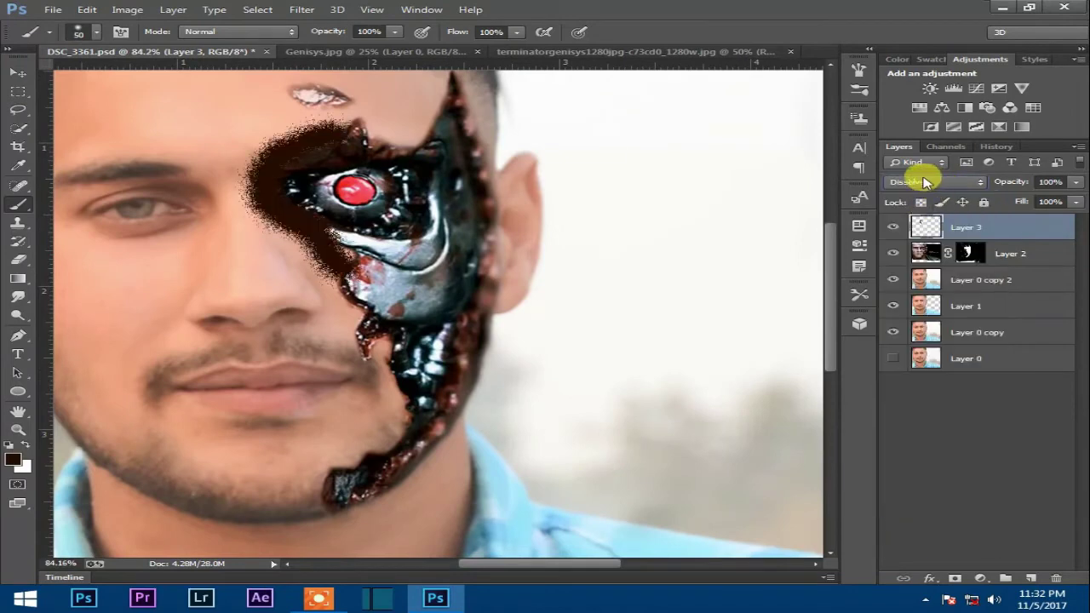
key(Down)
key(Down)
key(Down)
key(Down)
key(Down)
key(Down)
key(Down)
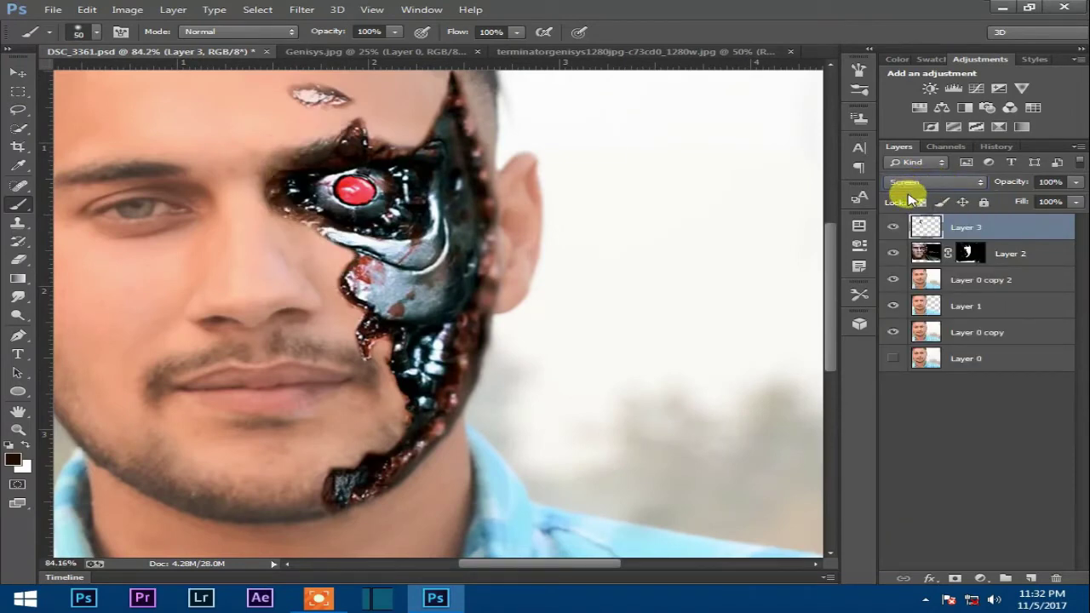
key(Down)
key(Down)
key(Down)
key(Down)
key(Down)
key(Down)
key(Down)
key(Down)
key(Down)
key(Down)
key(Down)
key(Down)
key(Down)
key(Down)
key(Down)
key(Down)
key(Down)
key(Down)
key(Up)
key(Up)
key(Up)
key(Up)
key(Up)
key(Up)
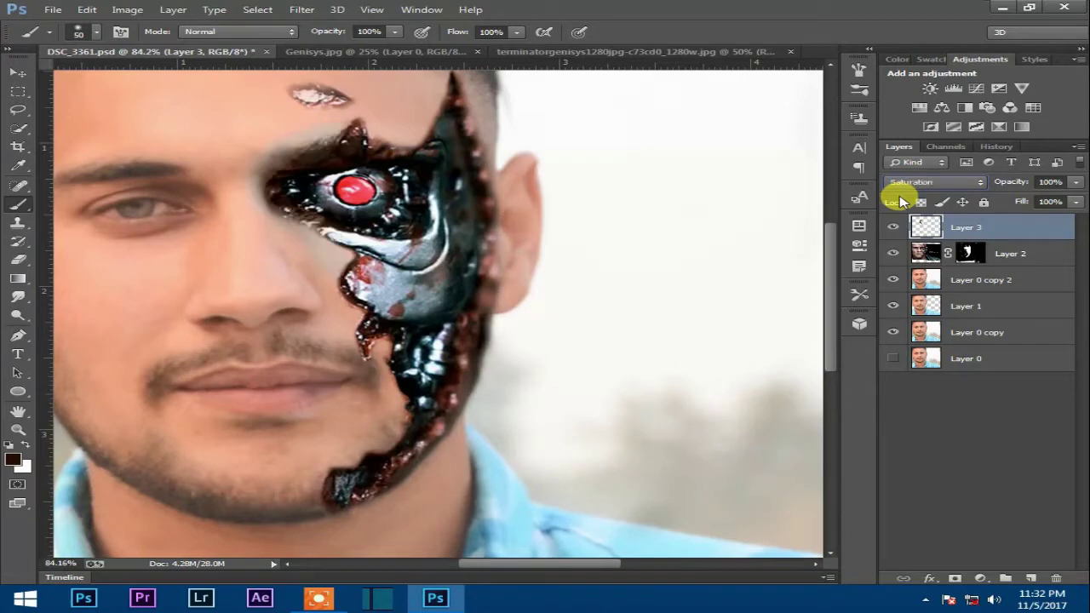
key(Up)
key(Down)
key(Up)
key(Up)
key(Up)
key(Up)
key(Up)
key(Up)
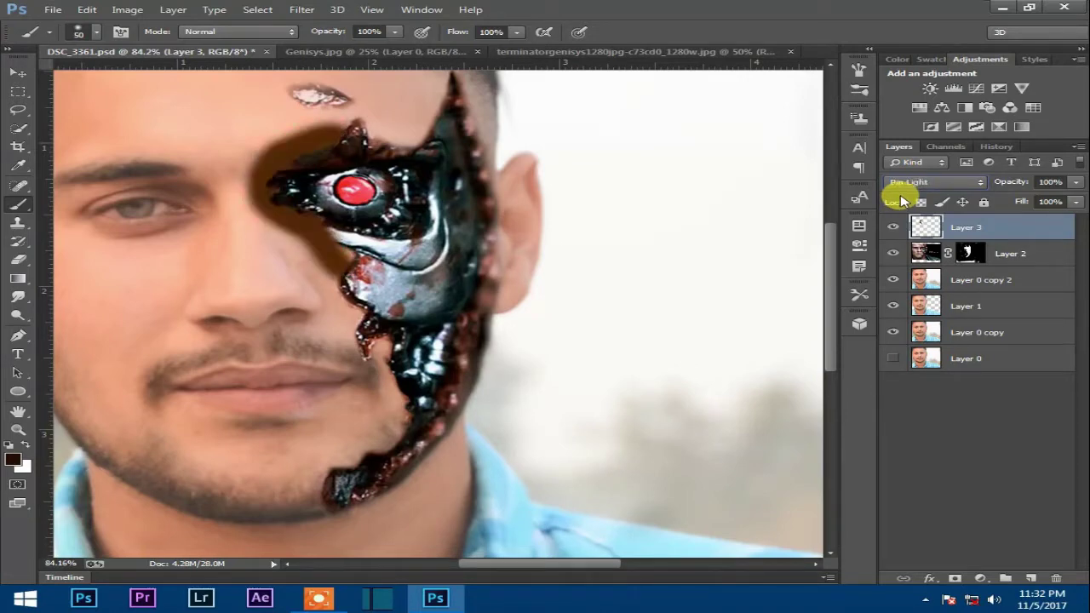
key(Up)
key(Up)
key(Down)
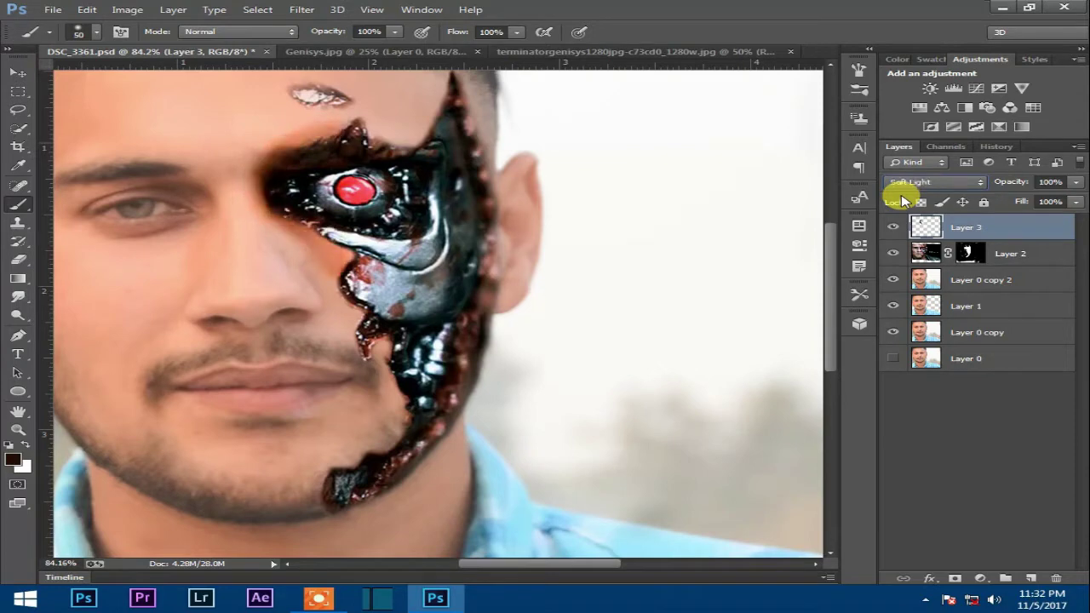
click(1078, 201)
drag(1058, 220, 1045, 221)
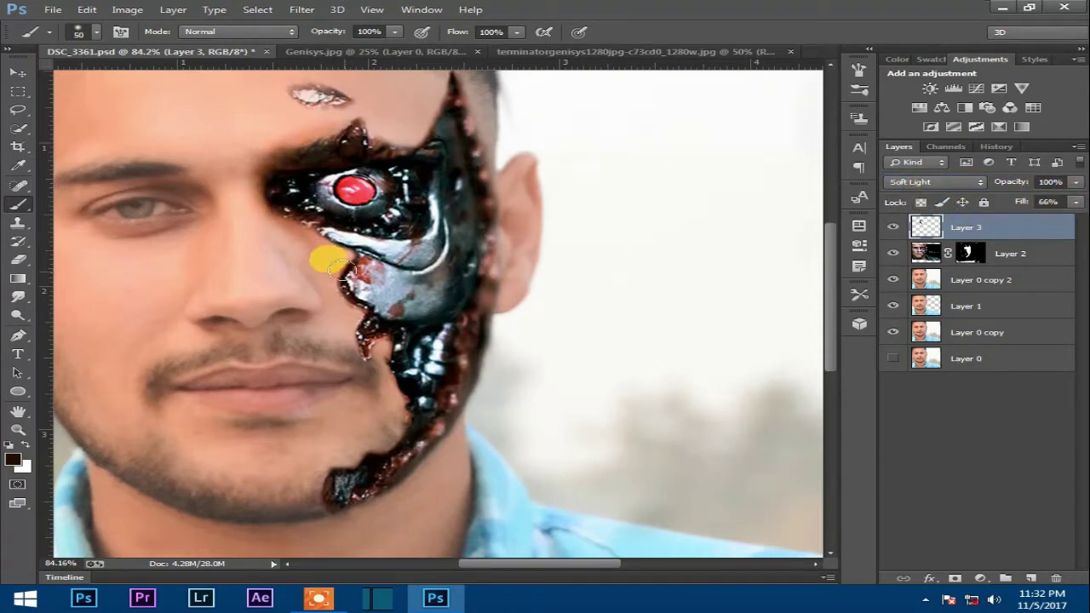
Shade the skin along the wound edges from the cheek to the jaw, at the temple and around the forehead patch with a 45 px brush.
key(bracketright)
mouse_move(361, 303)
mouse_down()
mouse_move(361, 346)
mouse_move(393, 414)
mouse_move(376, 453)
mouse_move(383, 389)
mouse_up()
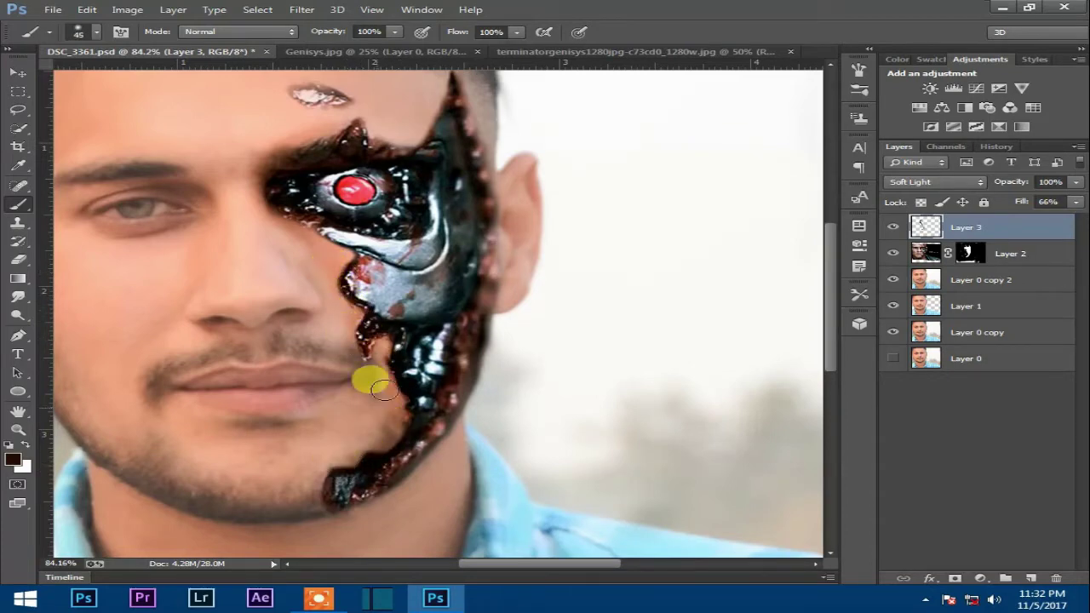
mouse_move(377, 331)
mouse_down()
mouse_move(353, 466)
mouse_move(358, 452)
mouse_move(354, 464)
mouse_move(379, 455)
mouse_move(341, 472)
mouse_move(328, 502)
mouse_move(363, 499)
mouse_move(427, 444)
mouse_up()
scroll(352, 277, up, 1)
mouse_move(380, 193)
mouse_down()
mouse_move(420, 161)
mouse_move(440, 110)
mouse_move(473, 234)
mouse_up()
scroll(311, 182, up, 3)
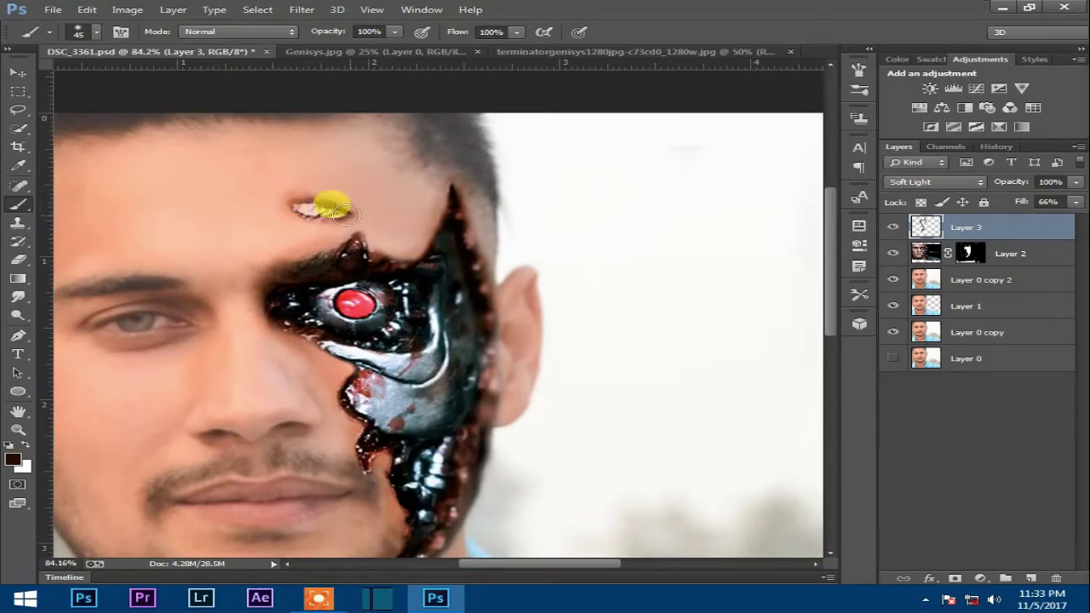
Finish shading around the forehead patch on Layer 3 and lower the layer's fill to 57%.
mouse_move(294, 227)
mouse_down()
mouse_move(291, 313)
mouse_move(336, 323)
mouse_up()
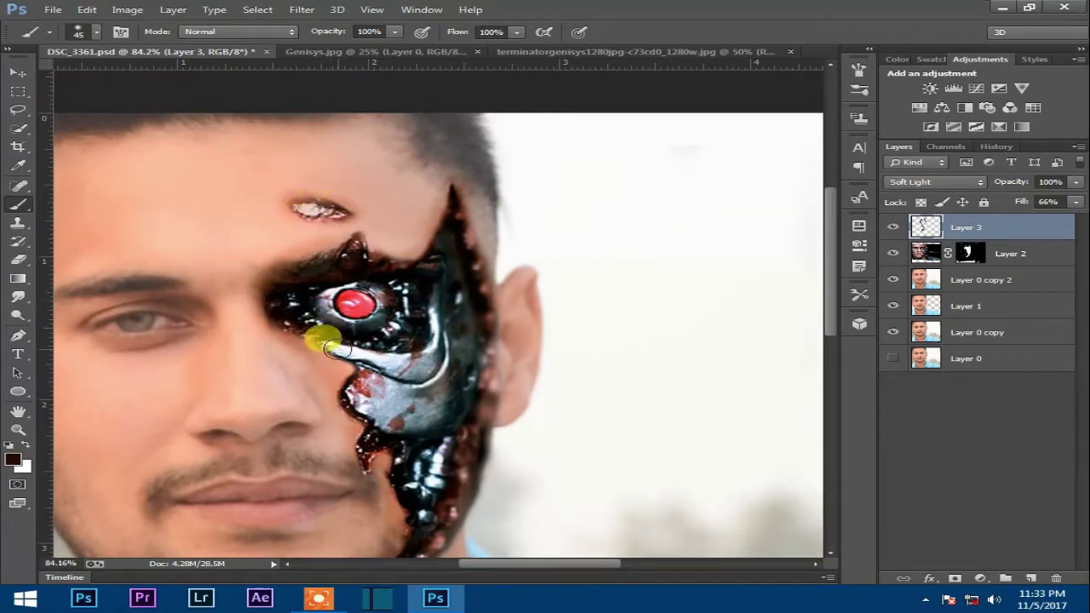
scroll(337, 349, down, 11)
scroll(366, 266, up, 6)
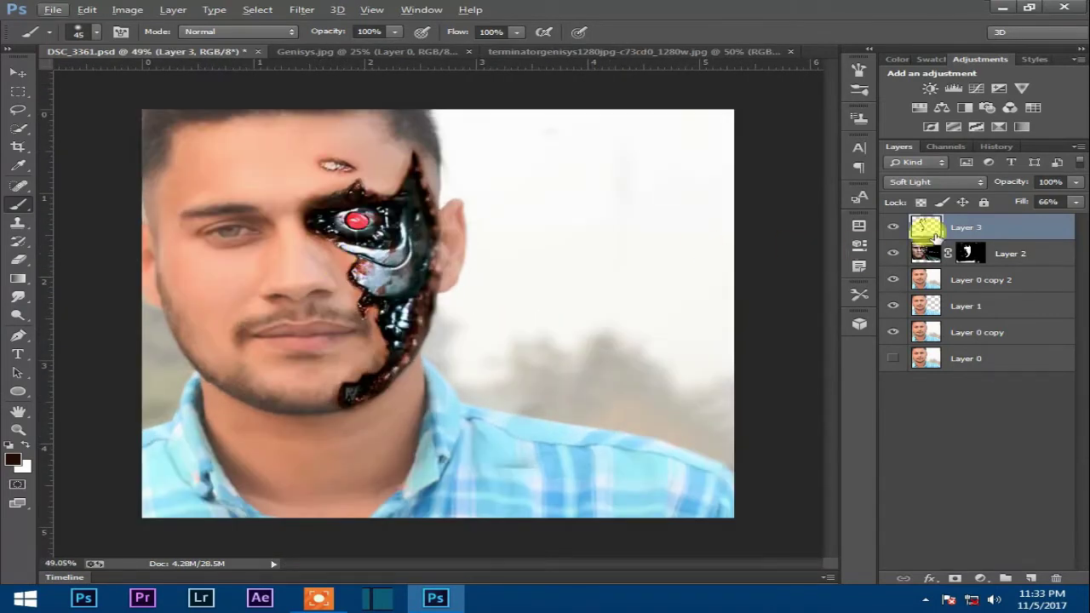
click(1077, 202)
scroll(402, 199, down, 1)
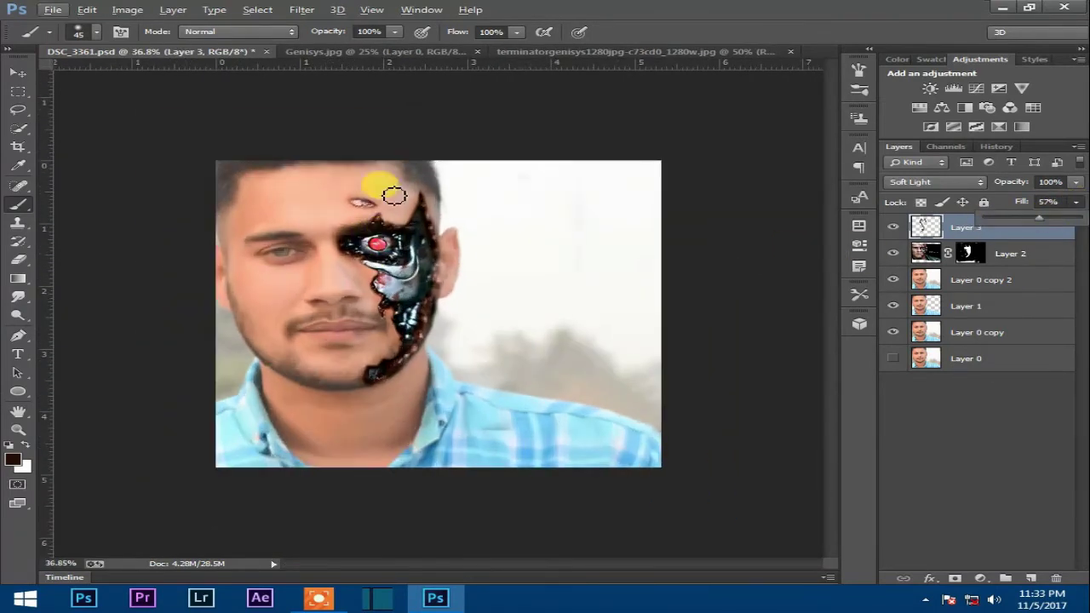
Select the forehead cut in Genisys.jpg with the Lasso tool and bring it into DSC_3361.psd as a new layer.
click(434, 52)
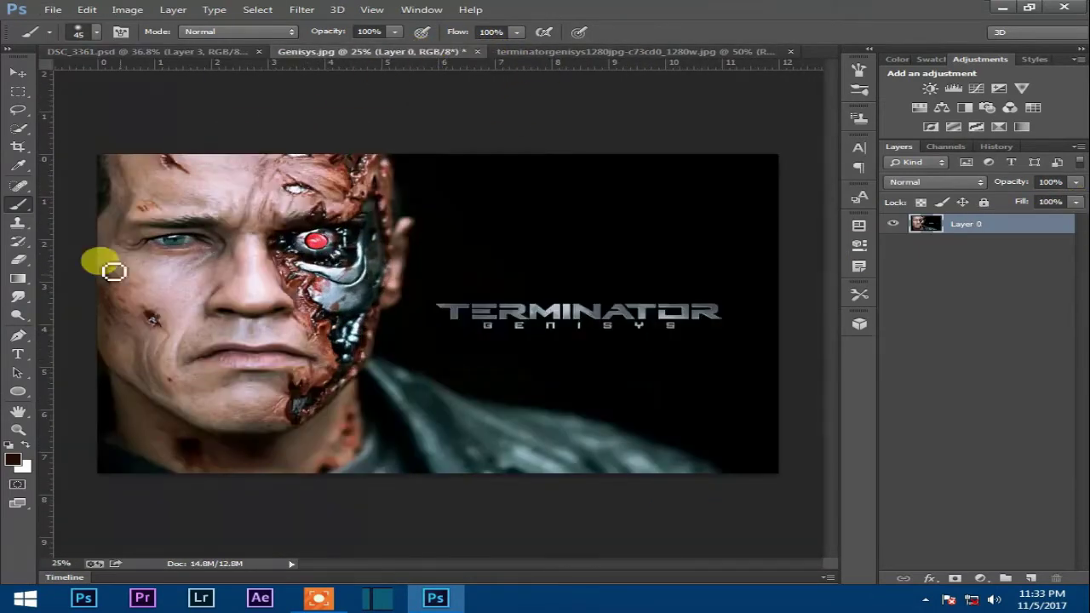
click(18, 109)
scroll(182, 158, up, 2)
mouse_move(247, 143)
mouse_down()
mouse_move(209, 179)
mouse_move(158, 102)
mouse_move(175, 55)
mouse_move(294, 206)
mouse_up()
click(18, 73)
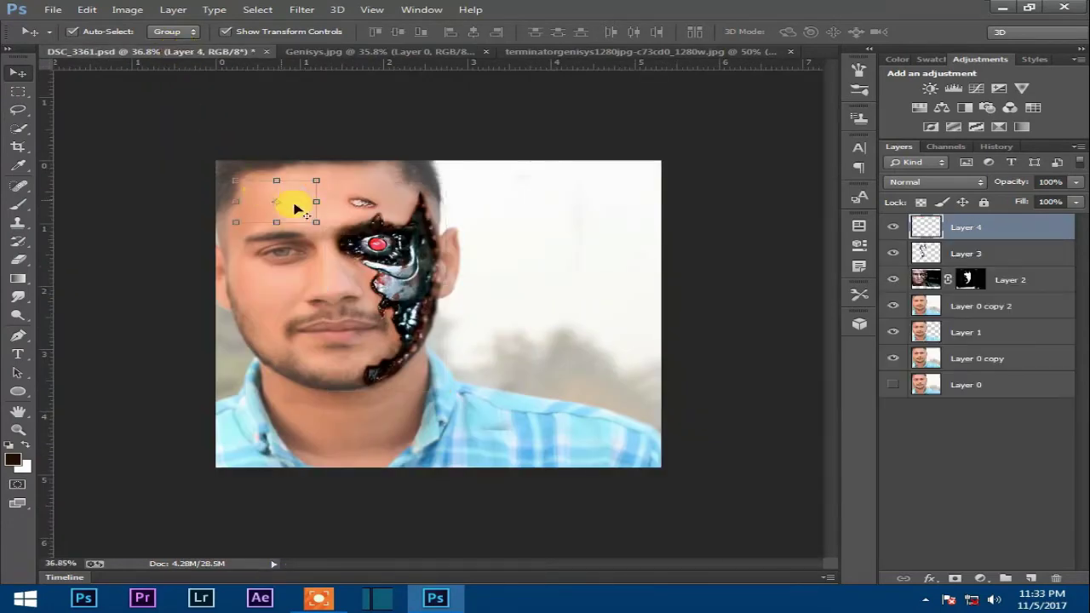
Scale down the pasted cut and place it on the forehead above the man's human eye.
scroll(255, 182, up, 4)
drag(216, 134, 231, 146)
key(ctrl+t)
drag(268, 194, 213, 154)
click(950, 31)
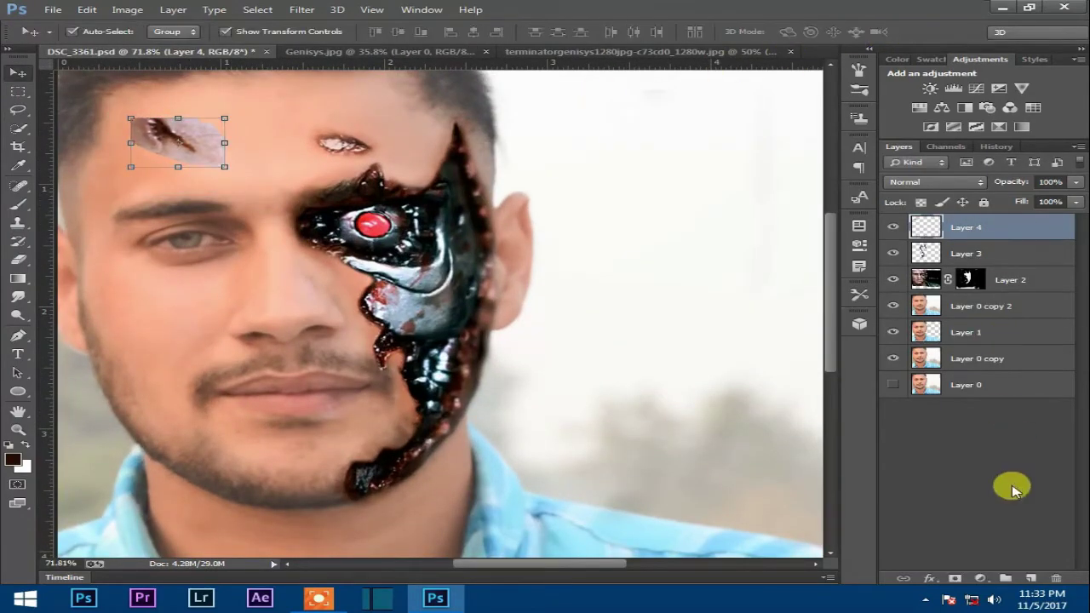
Add a layer mask to Layer 4 and paint black over the skin around the forehead cut with a 45 px brush.
click(955, 579)
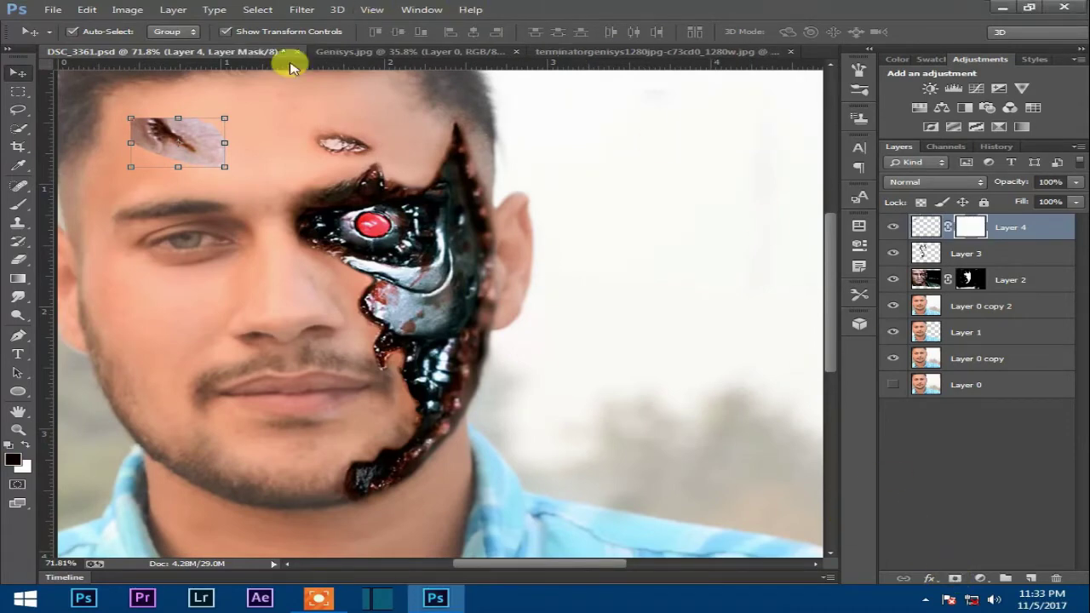
key(b)
scroll(114, 136, up, 5)
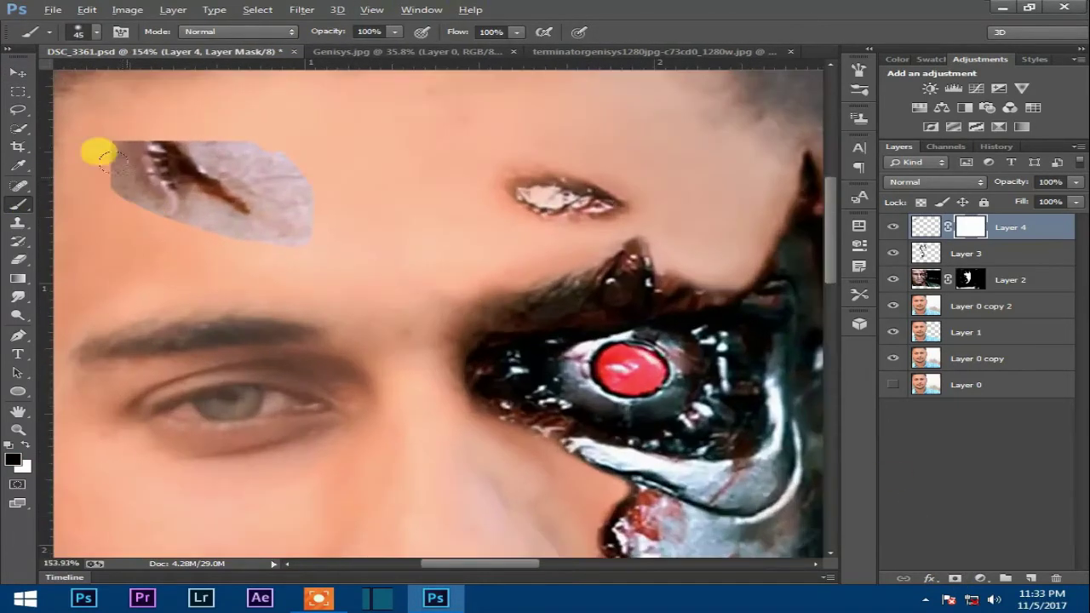
mouse_move(125, 199)
mouse_down()
mouse_move(92, 129)
mouse_move(178, 114)
mouse_move(284, 177)
mouse_move(317, 220)
mouse_up()
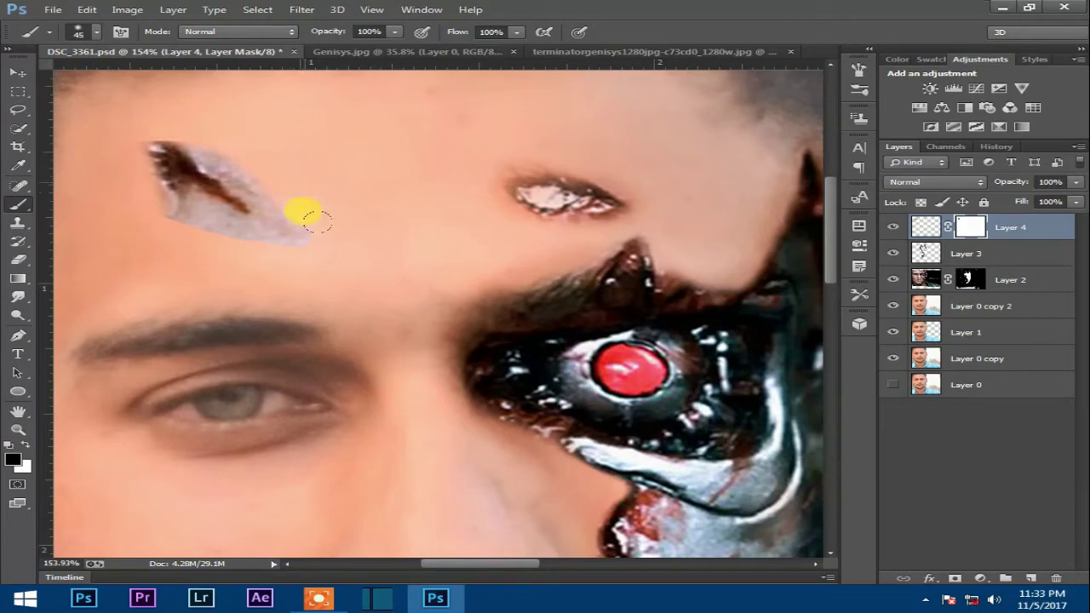
Set the brush opacity to 35% and blend the forehead cut's edges on the mask with a 30 to 35 px brush.
click(395, 31)
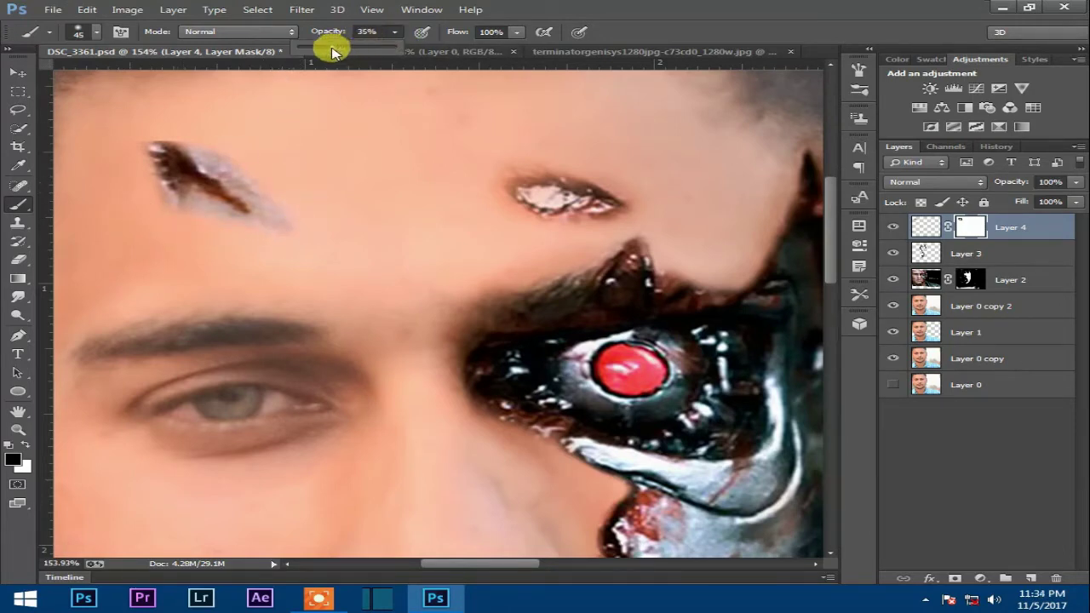
drag(202, 139, 292, 213)
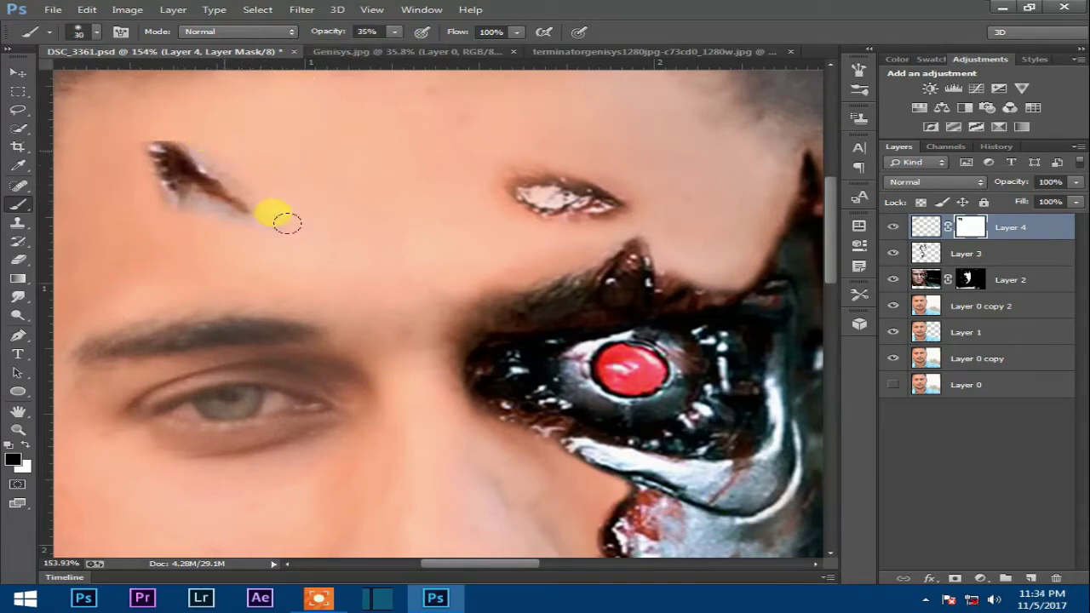
mouse_move(167, 208)
mouse_down()
mouse_move(132, 137)
mouse_move(183, 143)
mouse_move(162, 116)
mouse_up()
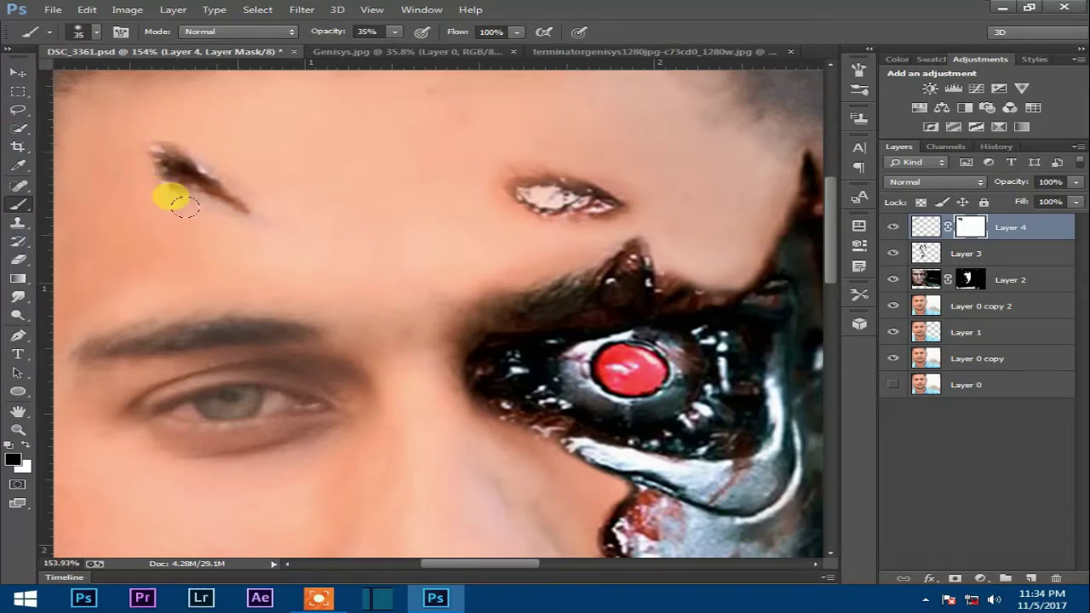
key(ctrl+0)
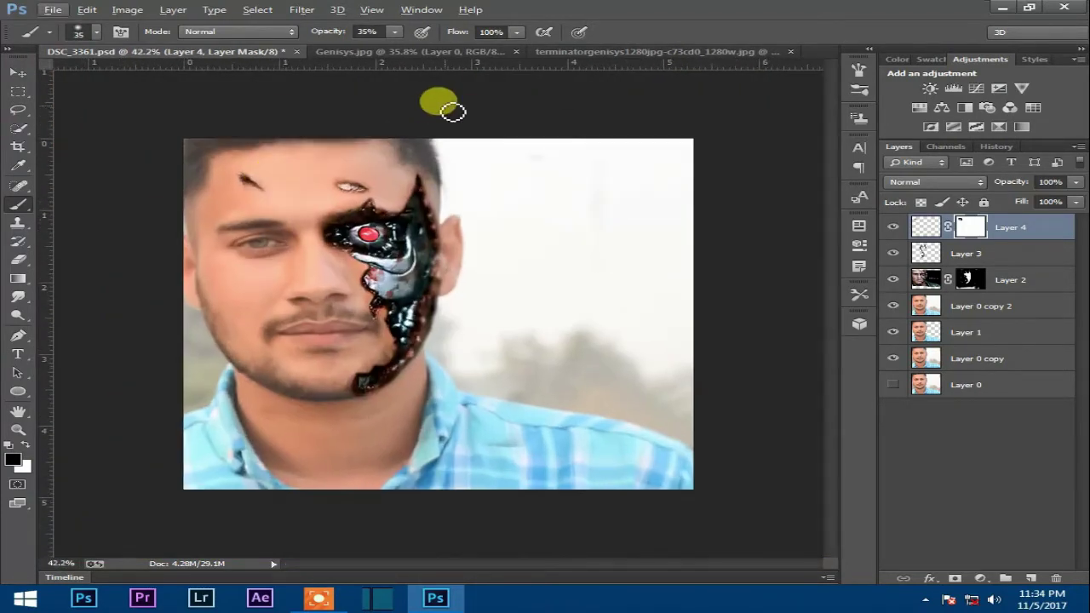
Select the cheek wound in Genisys.jpg with the Lasso tool and bring it into DSC_3361.psd as a new layer.
key(ctrl+Tab)
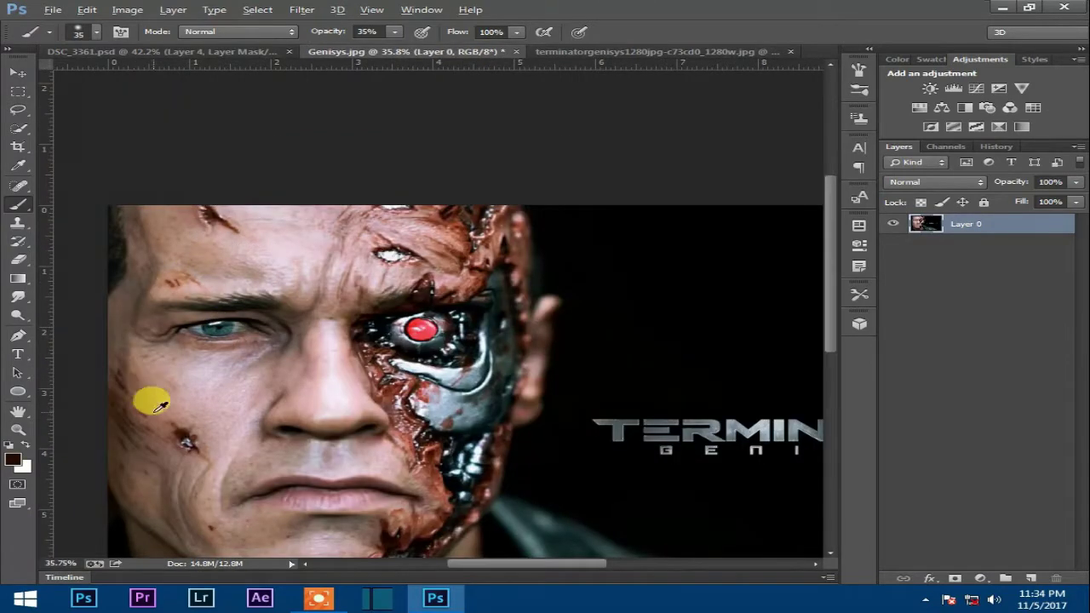
scroll(150, 487, up, 3)
scroll(183, 333, down, 2)
click(26, 107)
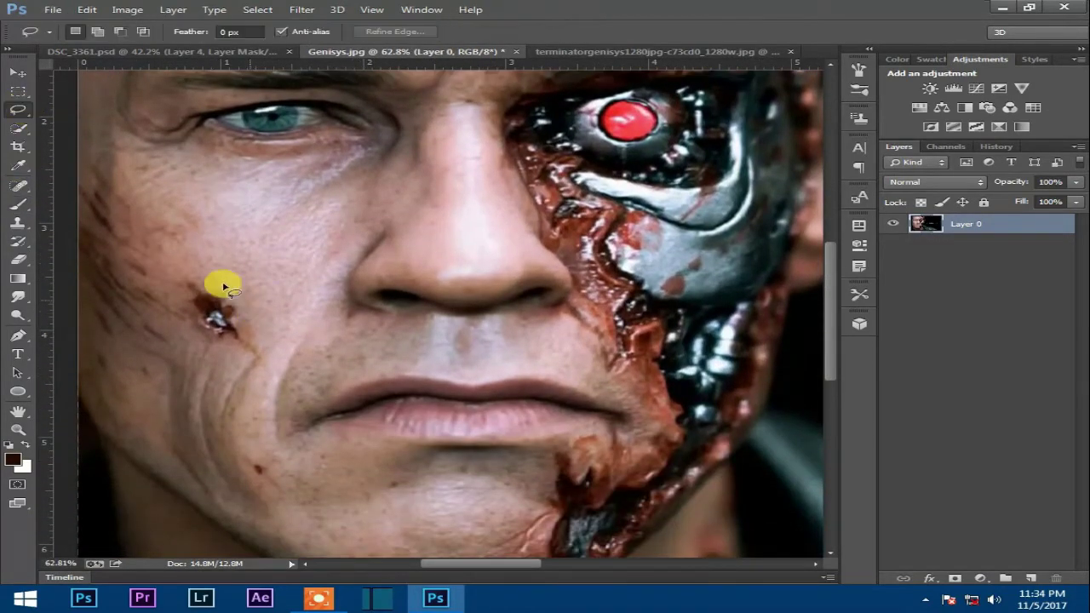
drag(249, 302, 247, 351)
click(17, 73)
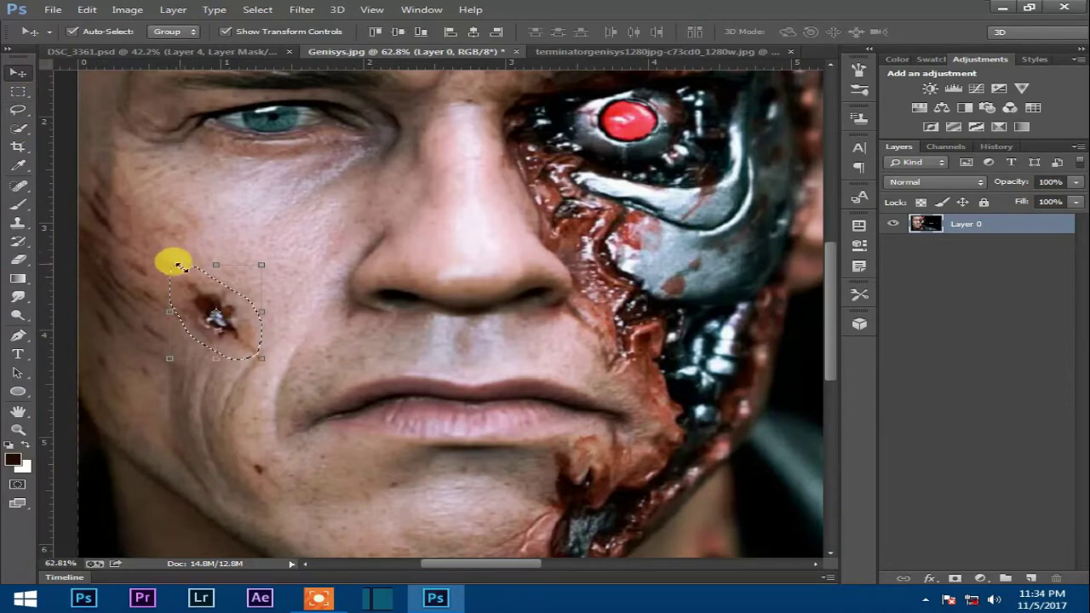
key(ctrl+t)
drag(220, 313, 229, 51)
Scale down the pasted wound on Layer 5 and position it on the cheek below the human eye.
click(951, 31)
drag(256, 170, 239, 304)
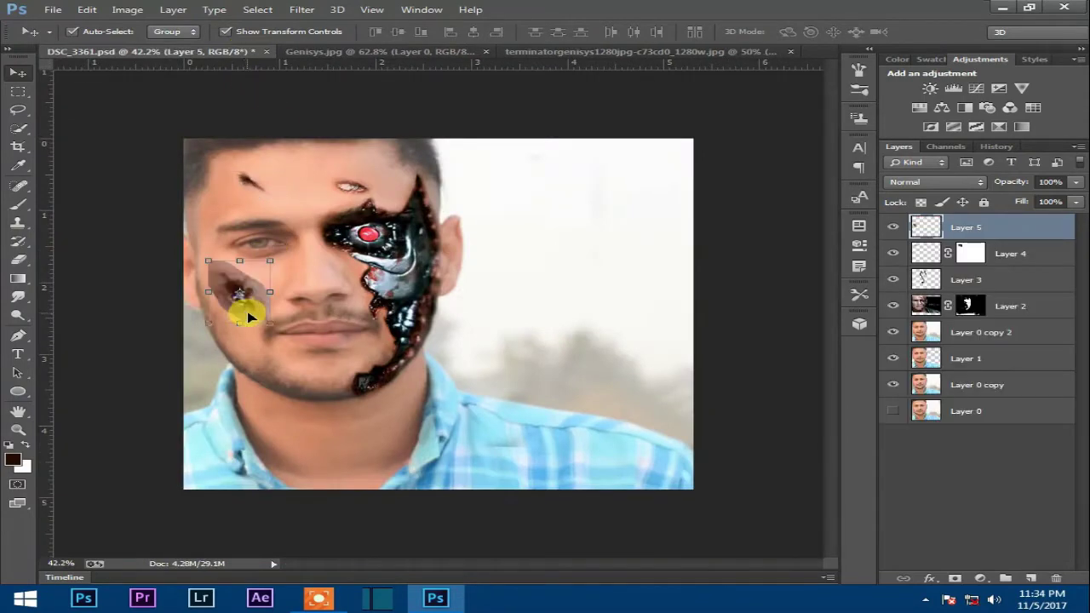
scroll(168, 232, up, 2)
drag(112, 213, 149, 267)
key(Return)
click(127, 226)
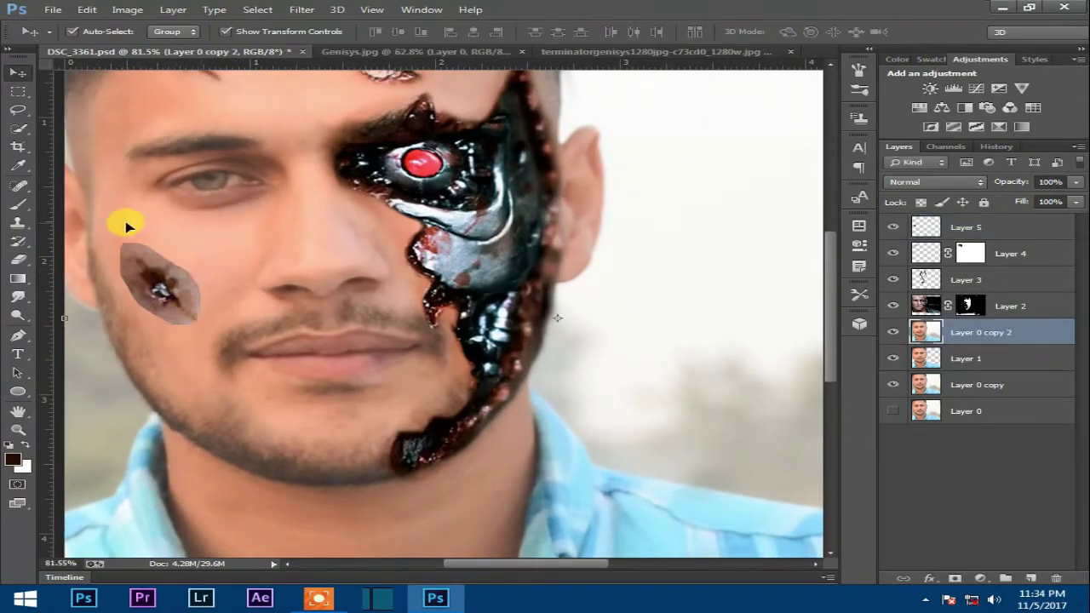
scroll(150, 212, up, 3)
drag(151, 212, 262, 145)
click(309, 263)
drag(309, 263, 351, 263)
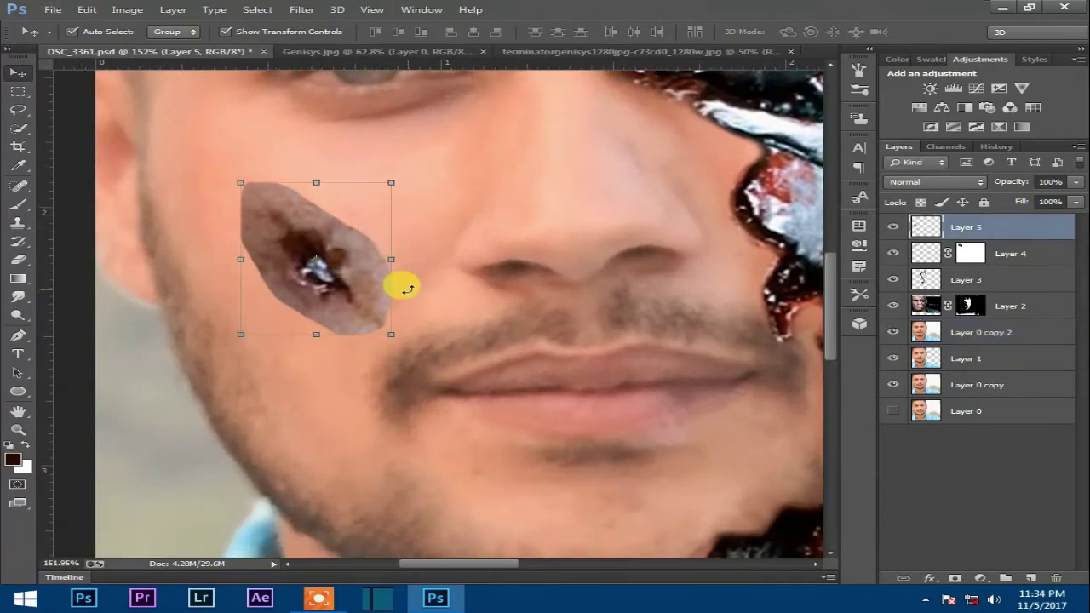
Add a layer mask to Layer 5 and paint away the skin around the cheek wound with a 20 px brush at 35% opacity.
click(955, 579)
click(17, 204)
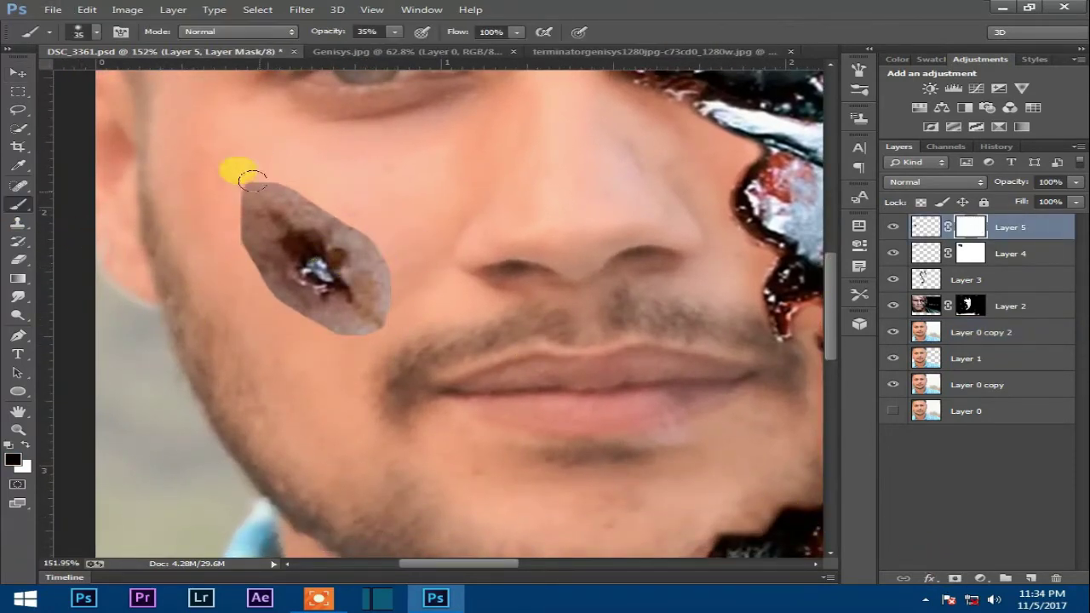
scroll(329, 201, up, 3)
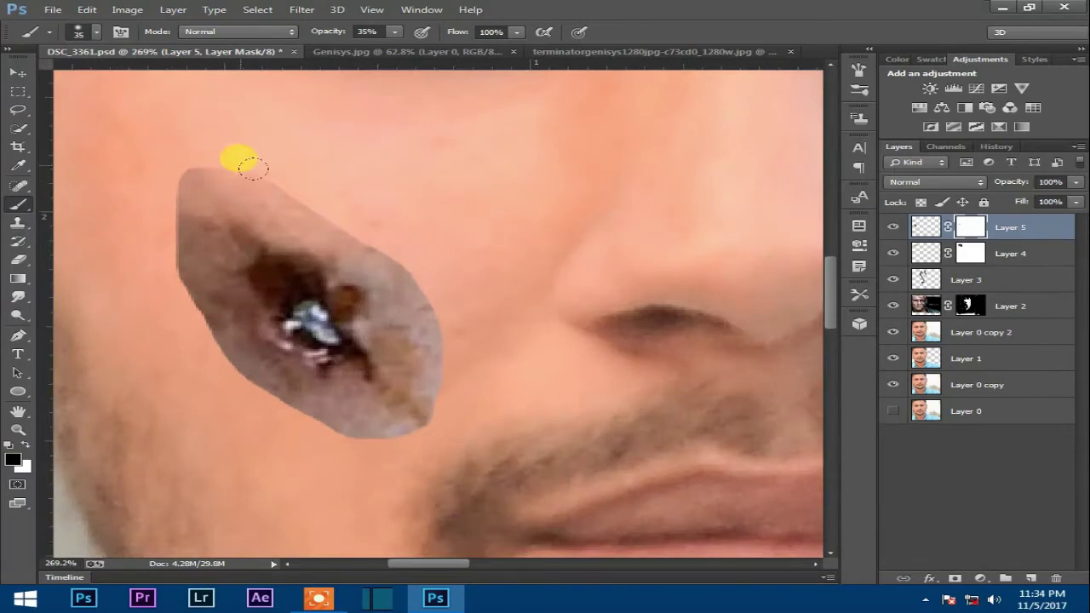
key(bracketleft)
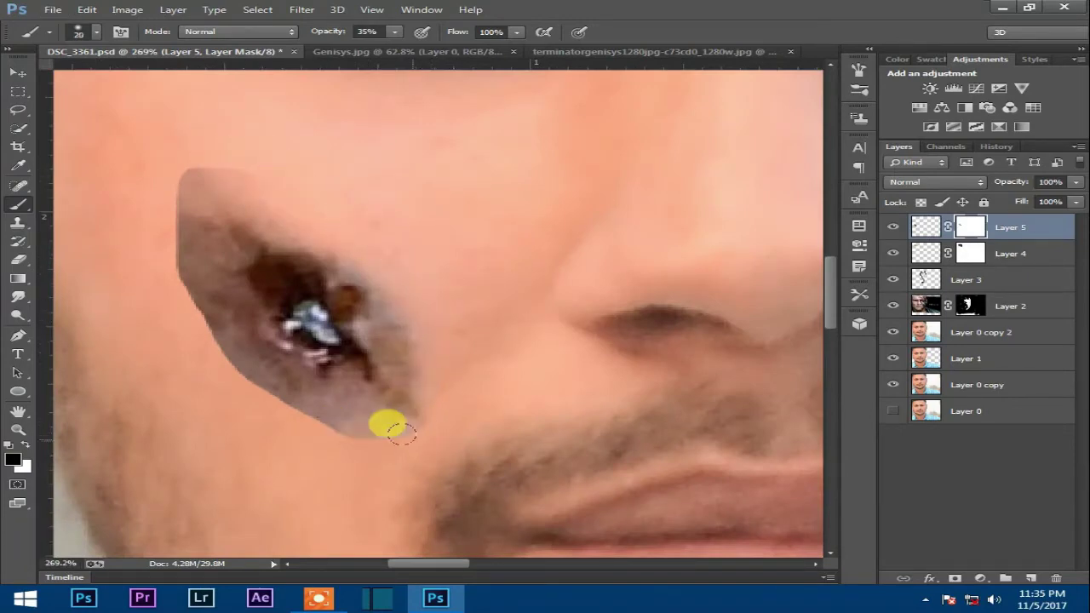
mouse_move(370, 441)
mouse_down()
mouse_move(348, 438)
mouse_move(405, 421)
mouse_up()
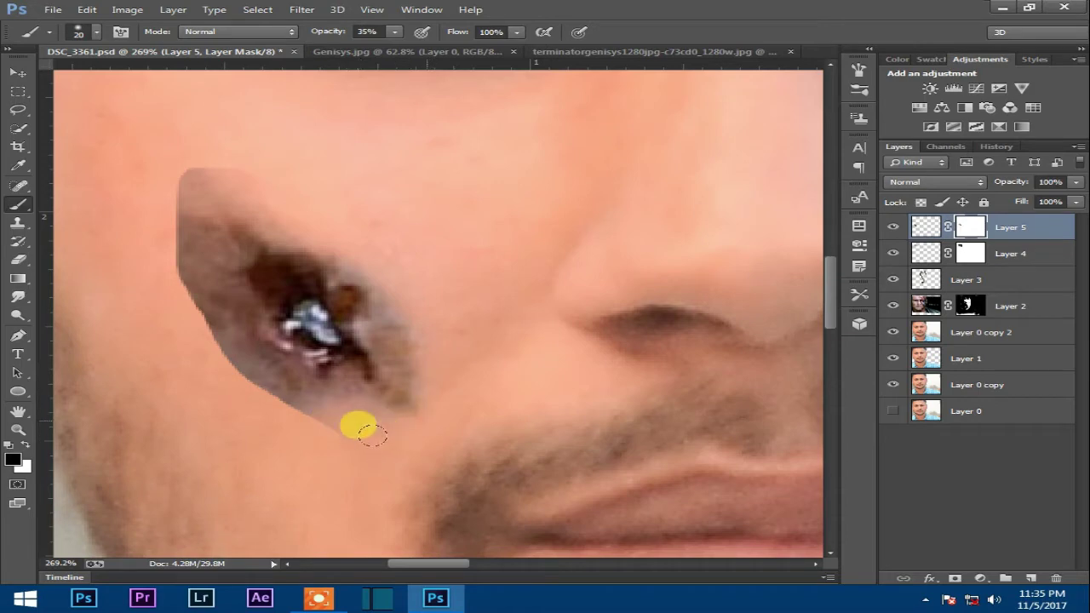
mouse_move(266, 394)
mouse_down()
mouse_move(206, 352)
mouse_move(194, 323)
mouse_move(202, 359)
mouse_move(198, 329)
mouse_move(233, 366)
mouse_up()
mouse_move(296, 409)
mouse_down()
mouse_move(170, 250)
mouse_move(189, 317)
mouse_move(151, 246)
mouse_move(166, 160)
mouse_move(165, 218)
mouse_up()
drag(149, 165, 172, 142)
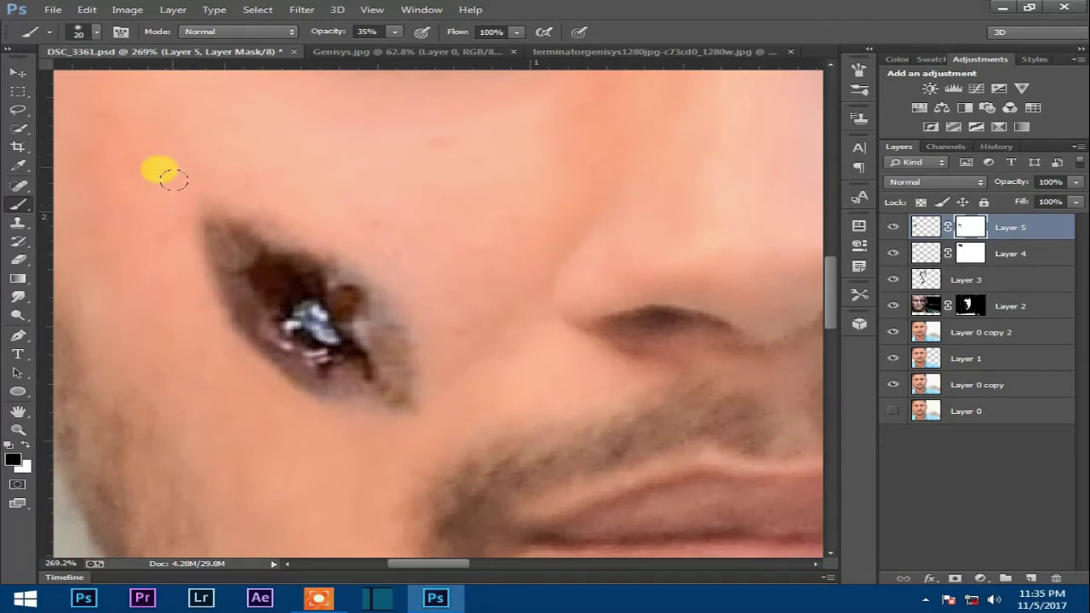
Enlarge the brush to 40 px and mask the cheek wound's surroundings down to a narrow cut.
key(])
mouse_move(177, 216)
mouse_down()
mouse_move(175, 260)
mouse_move(199, 310)
mouse_move(182, 301)
mouse_move(369, 418)
mouse_move(411, 365)
mouse_move(418, 387)
mouse_move(393, 305)
mouse_move(425, 408)
mouse_move(361, 421)
mouse_move(214, 339)
mouse_move(182, 289)
mouse_move(192, 298)
mouse_move(212, 186)
mouse_move(398, 318)
mouse_up()
scroll(459, 312, down, 7)
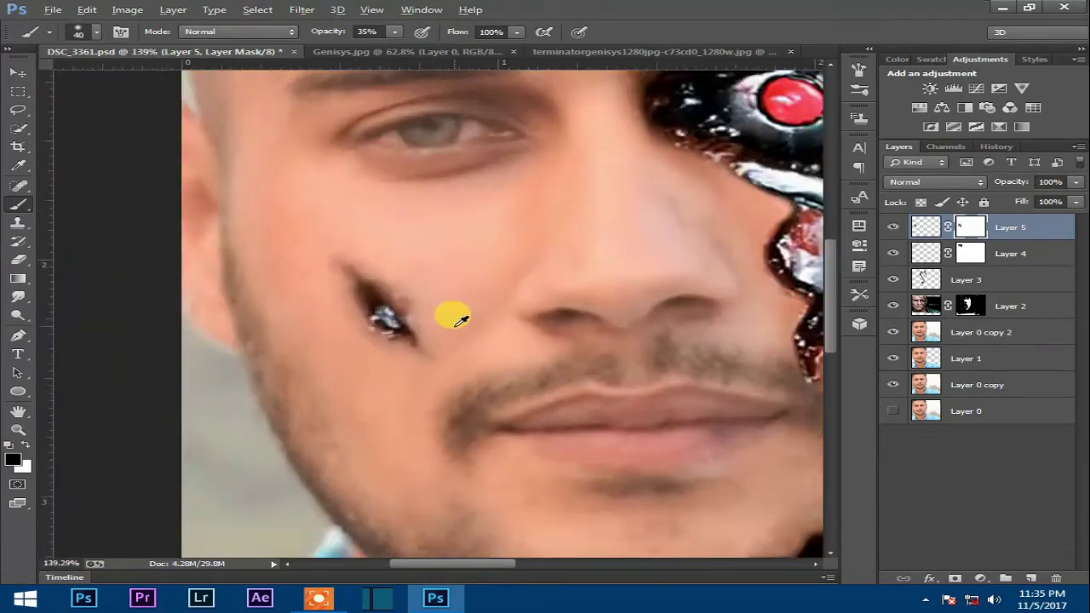
scroll(438, 353, up, 1)
Lasso the upper cheek wound beside the ear in the terminatorgenisys1280jpg image and bring it into DSC_3361.psd as a new layer.
click(18, 71)
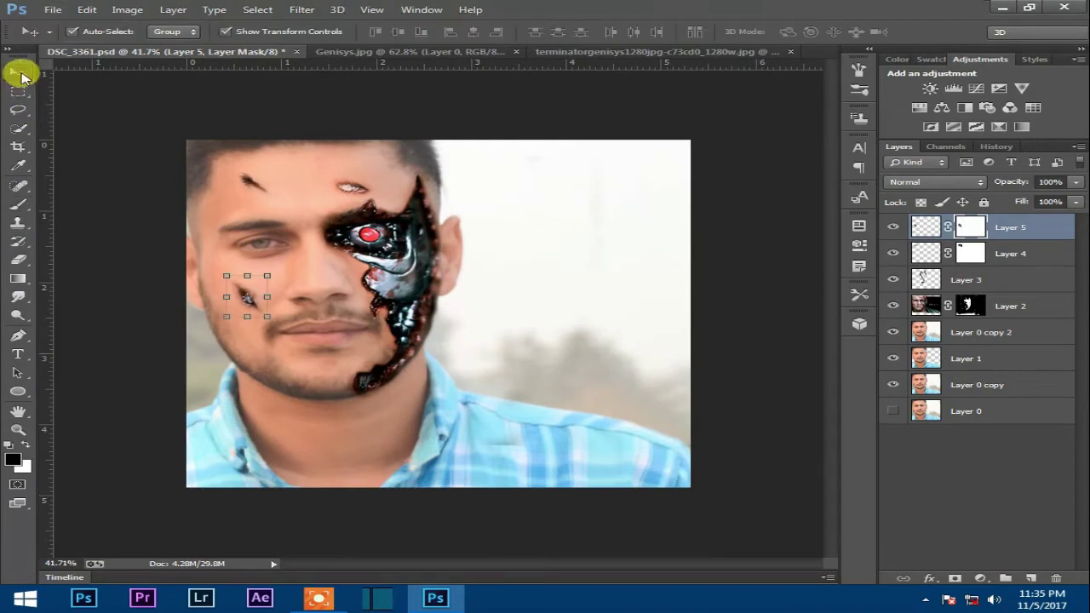
click(577, 51)
scroll(474, 270, up, 5)
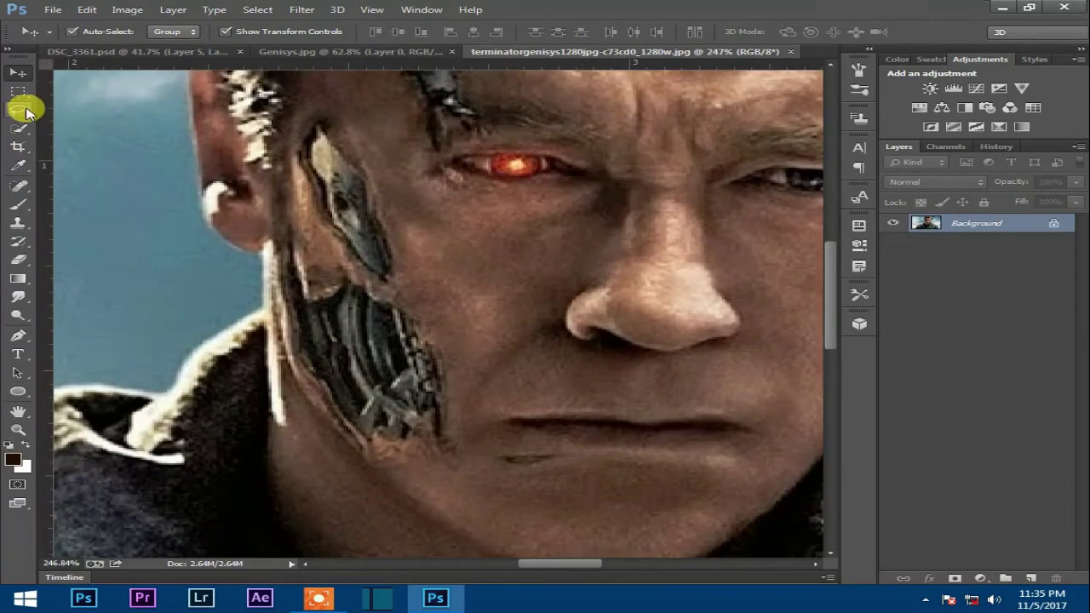
click(19, 109)
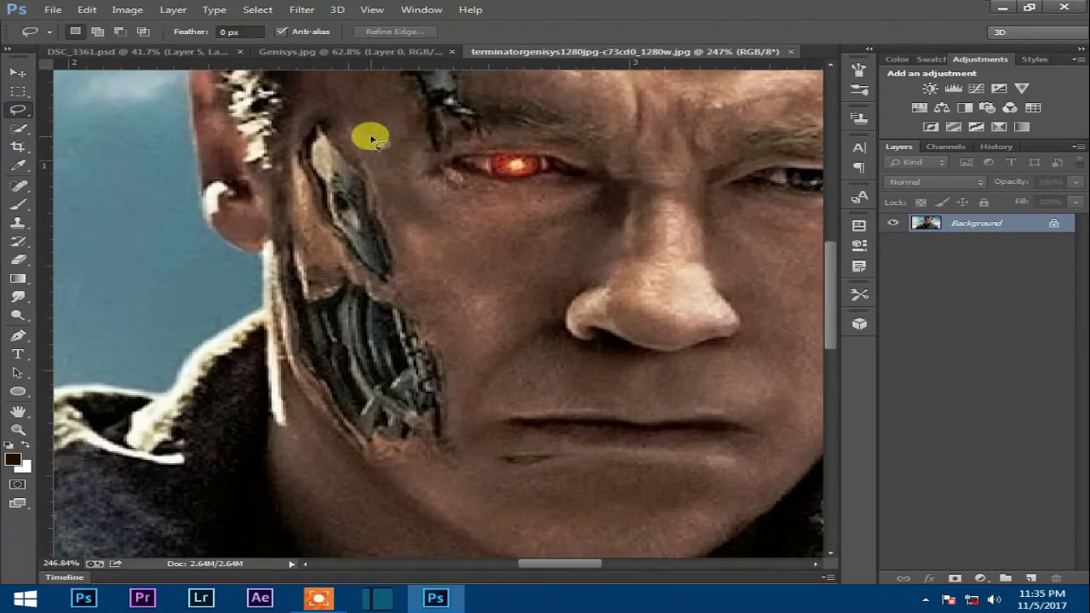
drag(426, 242, 372, 127)
click(17, 71)
mouse_move(316, 165)
mouse_down()
mouse_move(236, 51)
mouse_move(306, 435)
mouse_up()
Enlarge the pasted wound on Layer 6 to about 170% and place it on the neck.
scroll(306, 435, up, 3)
drag(226, 409, 304, 280)
key(ctrl+z)
scroll(298, 386, up, 4)
drag(225, 489, 509, 116)
drag(537, 308, 671, 374)
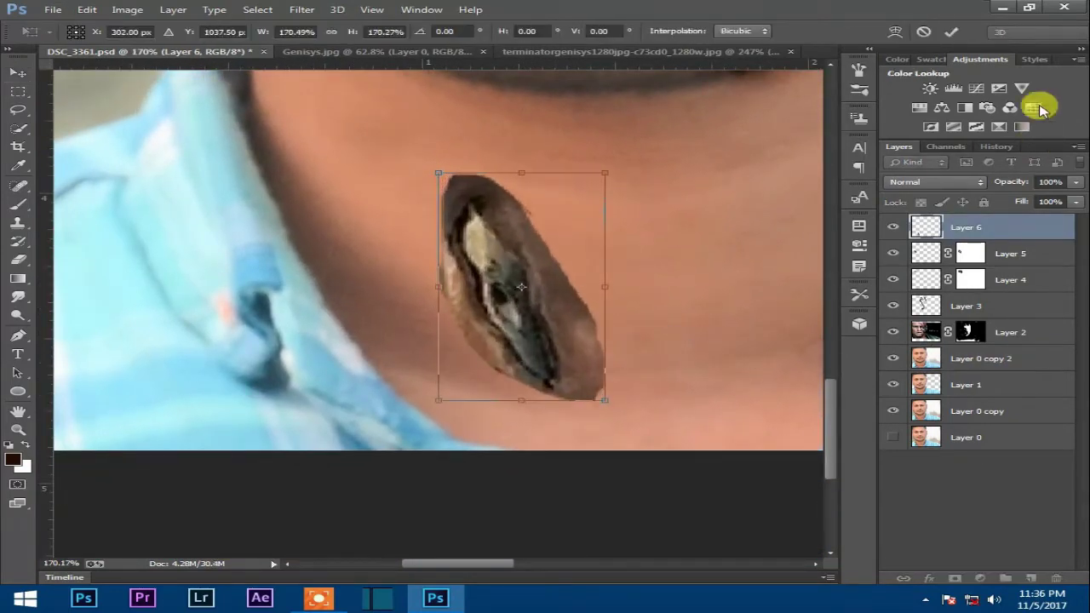
click(957, 34)
Move the neck wound toward the collar, scale it to about 115% and rotate it about -17 degrees.
drag(697, 199, 651, 229)
click(565, 226)
click(464, 314)
drag(541, 223, 502, 199)
drag(518, 366, 464, 284)
drag(523, 354, 564, 382)
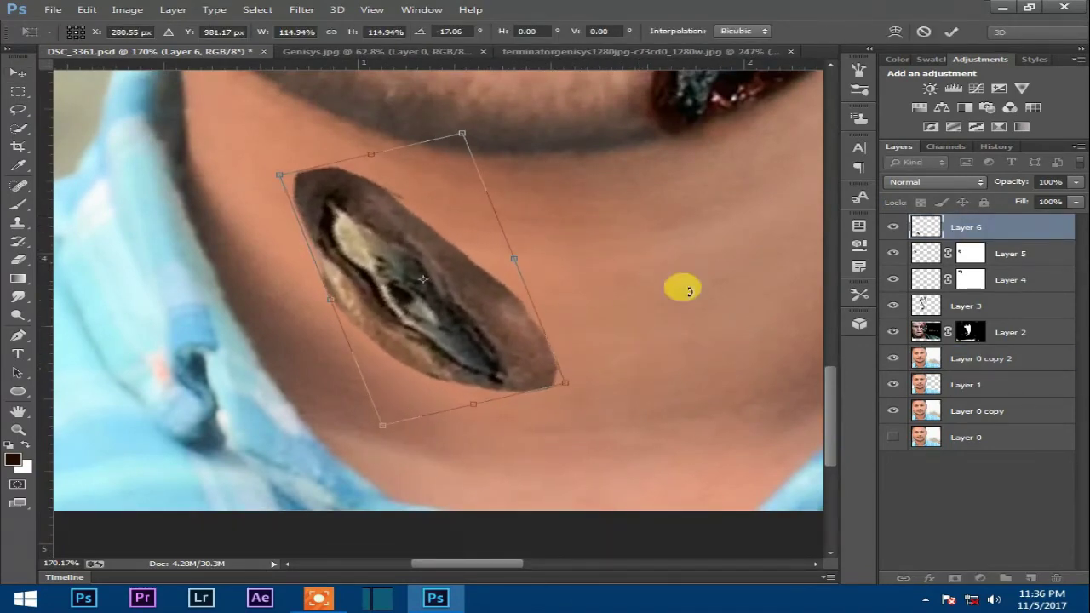
click(951, 31)
Add a layer mask to Layer 6 and paint away the skin along the neck wound's upper edge with a 30 px brush.
click(954, 579)
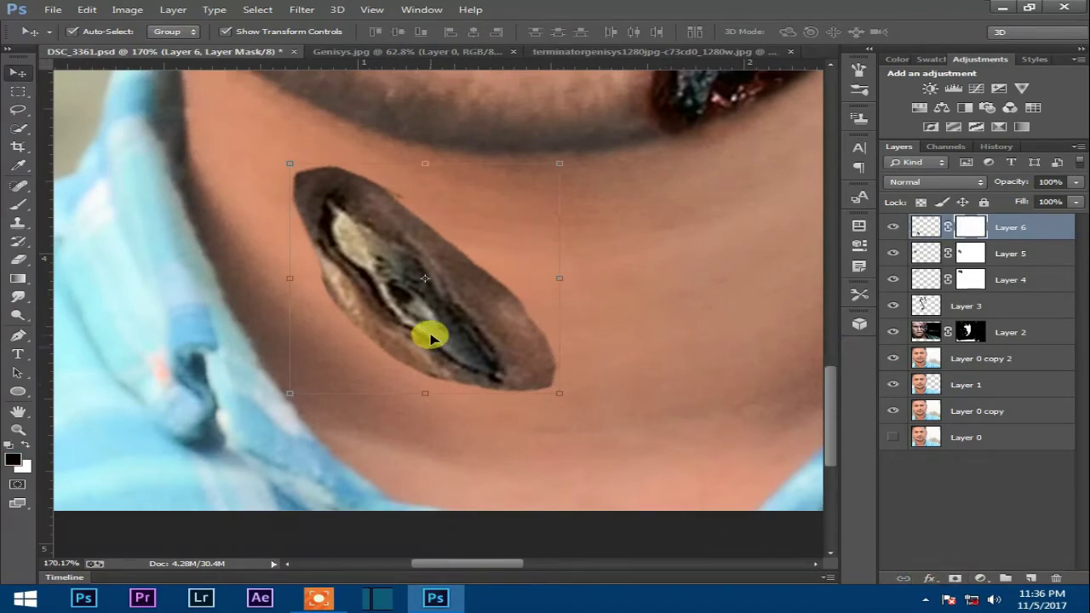
click(37, 205)
scroll(438, 179, up, 2)
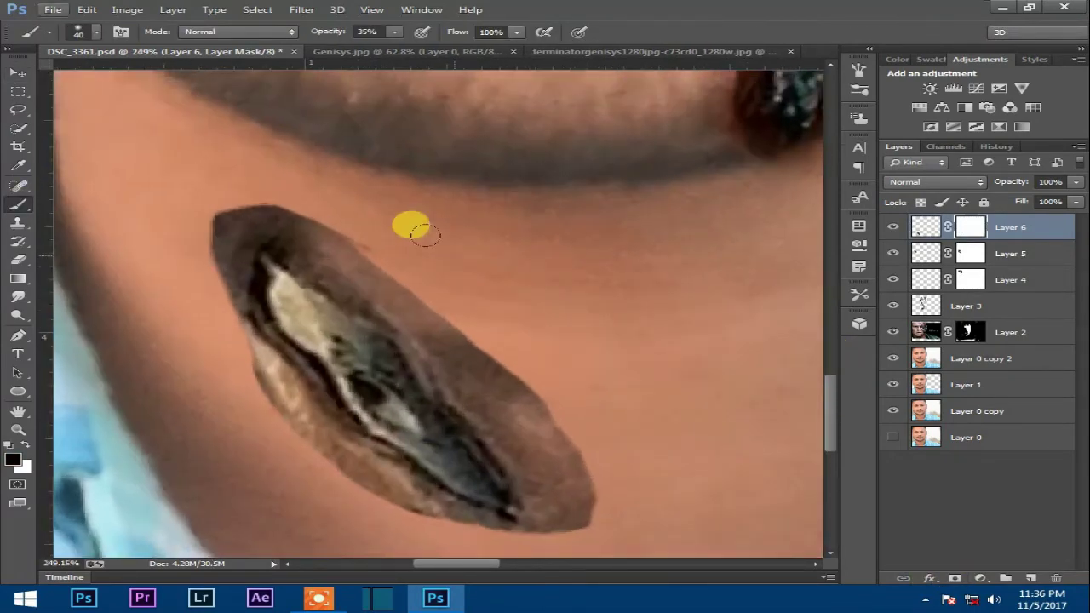
scroll(426, 234, down, 1)
key(bracketleft)
mouse_move(417, 226)
mouse_down()
mouse_move(527, 361)
mouse_move(555, 421)
mouse_move(479, 298)
mouse_move(504, 283)
mouse_up()
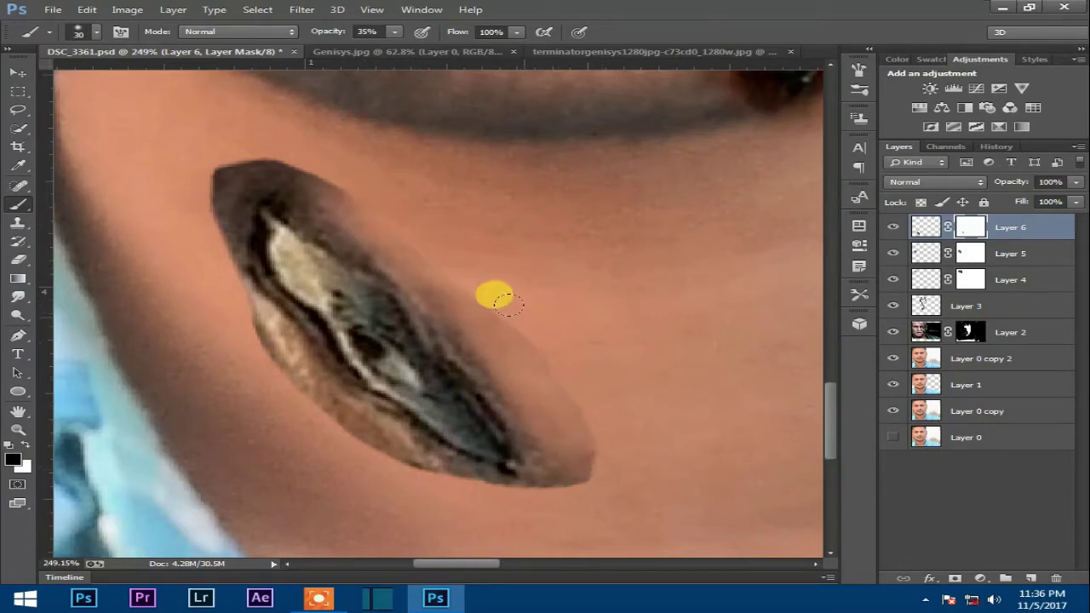
Raise the brush opacity to 56% and mask out the remaining skin around the neck wound.
click(396, 34)
mouse_move(305, 145)
mouse_down()
mouse_move(533, 356)
mouse_move(550, 390)
mouse_move(544, 412)
mouse_move(587, 483)
mouse_move(490, 480)
mouse_move(327, 416)
mouse_move(262, 371)
mouse_move(210, 301)
mouse_move(326, 404)
mouse_move(398, 438)
mouse_move(421, 478)
mouse_move(512, 493)
mouse_move(480, 480)
mouse_move(530, 501)
mouse_move(549, 485)
mouse_move(517, 330)
mouse_move(237, 130)
mouse_move(266, 129)
mouse_move(241, 128)
mouse_move(325, 194)
mouse_move(254, 128)
mouse_move(266, 141)
mouse_move(219, 143)
mouse_move(190, 165)
mouse_move(189, 202)
mouse_move(194, 169)
mouse_move(213, 271)
mouse_move(195, 145)
mouse_move(217, 141)
mouse_move(477, 303)
mouse_move(206, 290)
mouse_up()
mouse_move(445, 304)
mouse_down()
mouse_move(567, 436)
mouse_move(490, 356)
mouse_up()
scroll(569, 368, down, 4)
scroll(536, 310, up, 4)
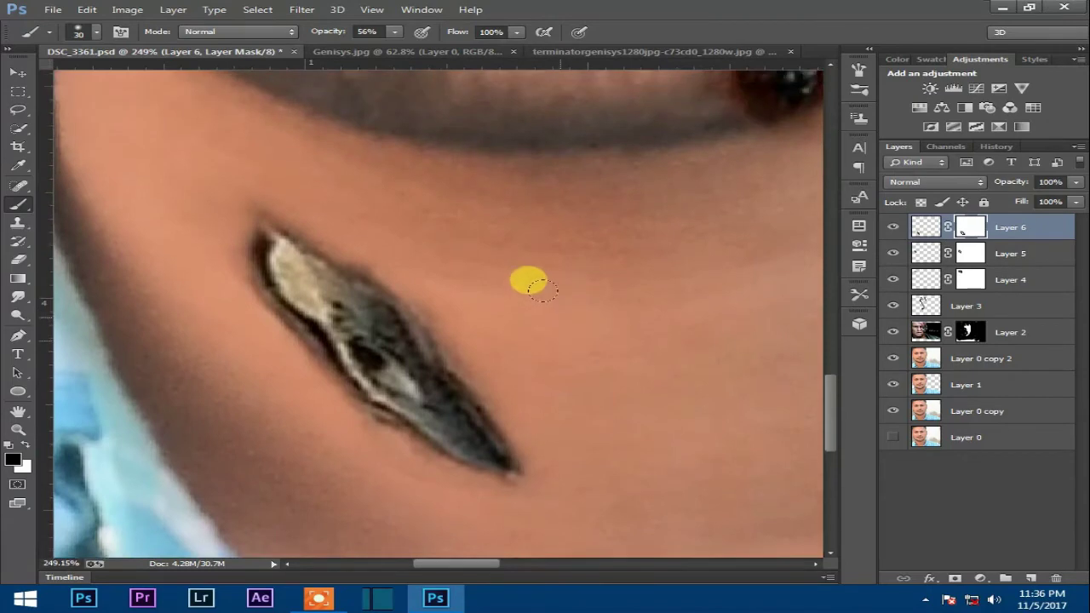
scroll(523, 297, up, 2)
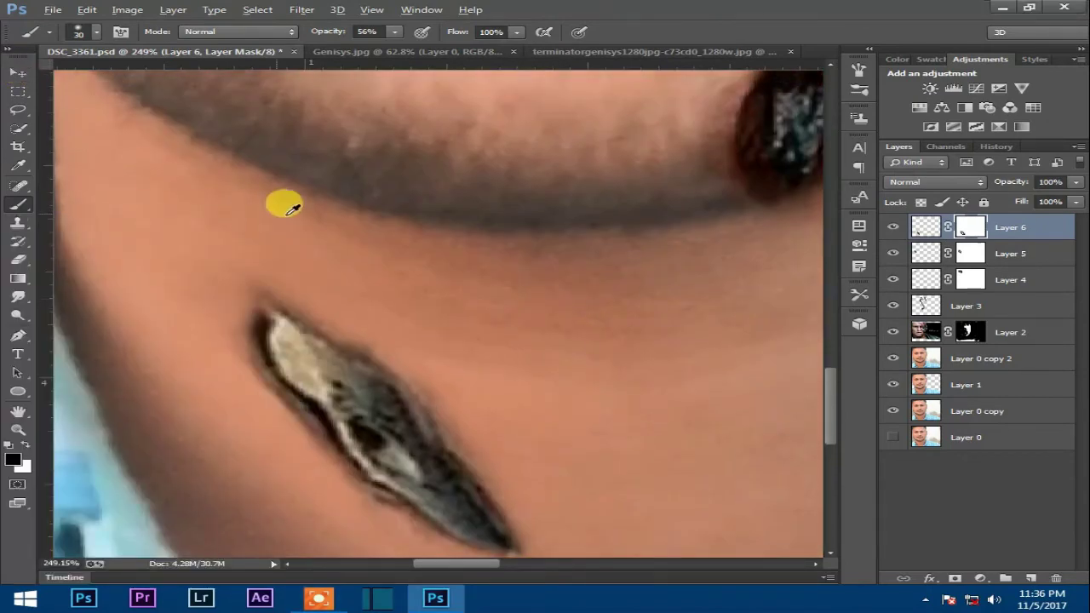
Stamp all visible layers into a new merged layer above Layer 6.
scroll(281, 202, down, 10)
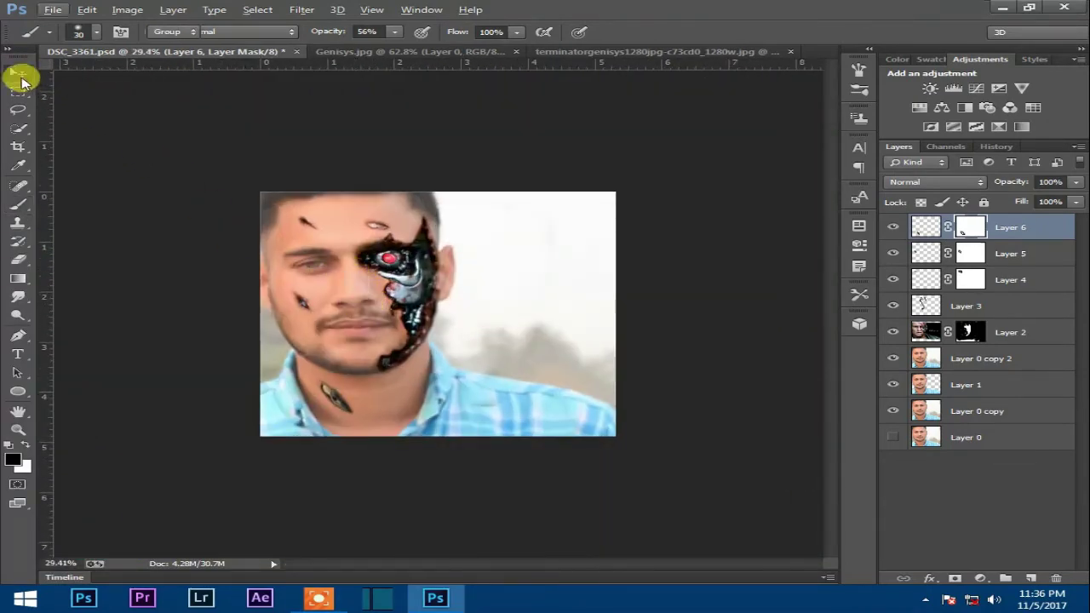
click(17, 72)
click(1027, 228)
key(ctrl+shift+alt+e)
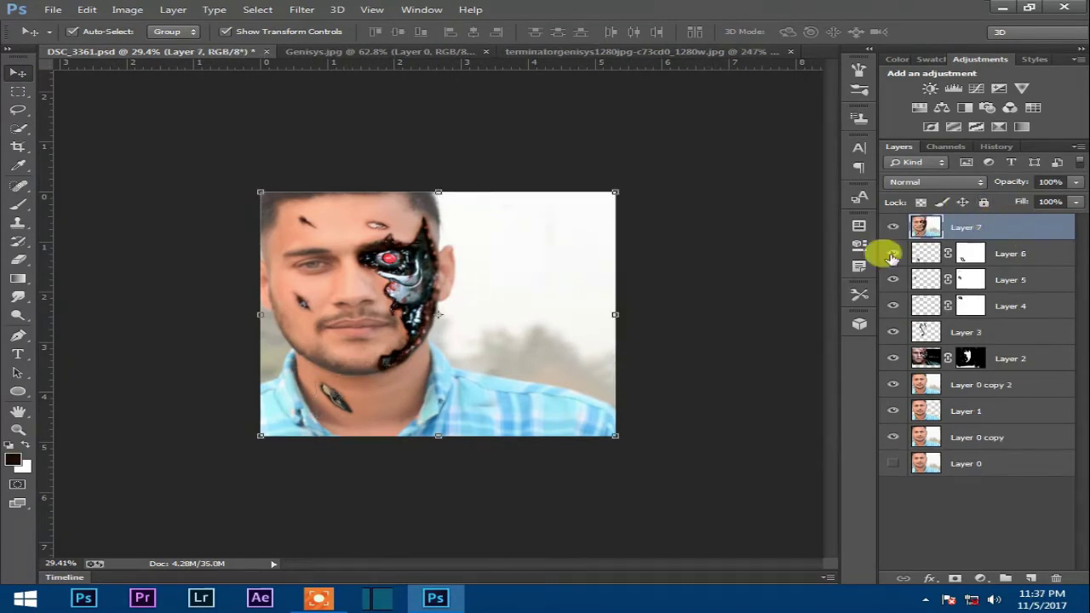
Apply Topaz DeNoise 6 to Layer 7 with the JPEG - light settings, checking the whole portrait at 50% preview zoom.
click(301, 9)
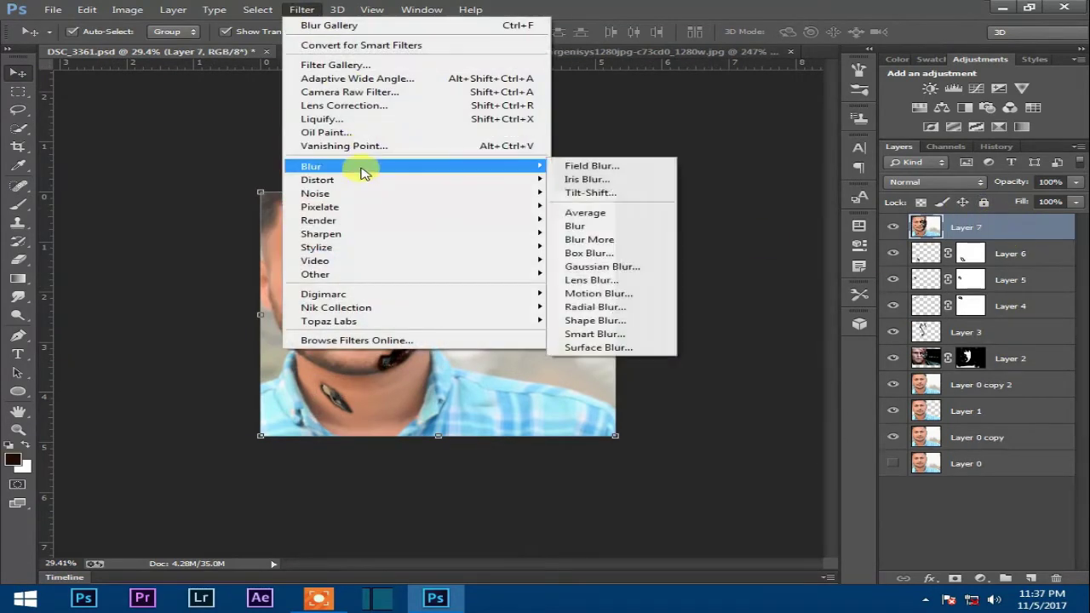
mouse_move(407, 320)
click(632, 387)
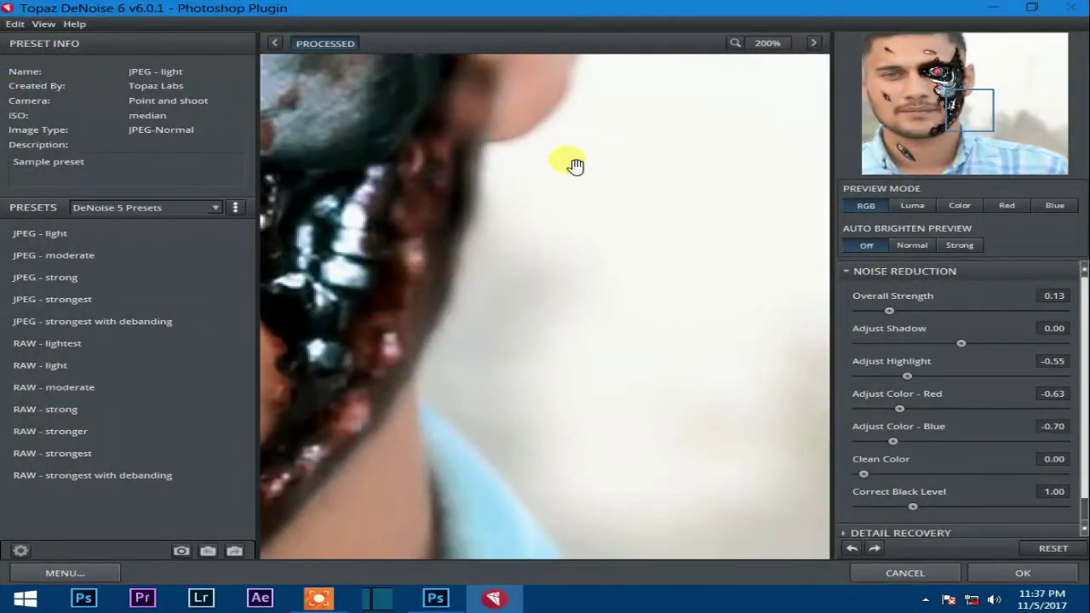
click(768, 43)
click(772, 121)
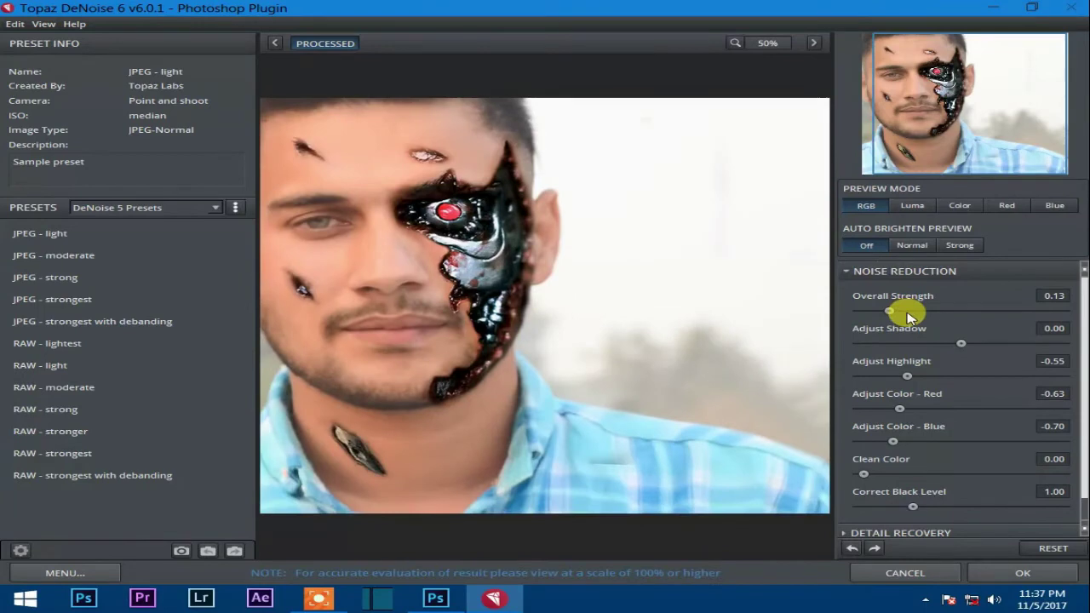
click(1000, 577)
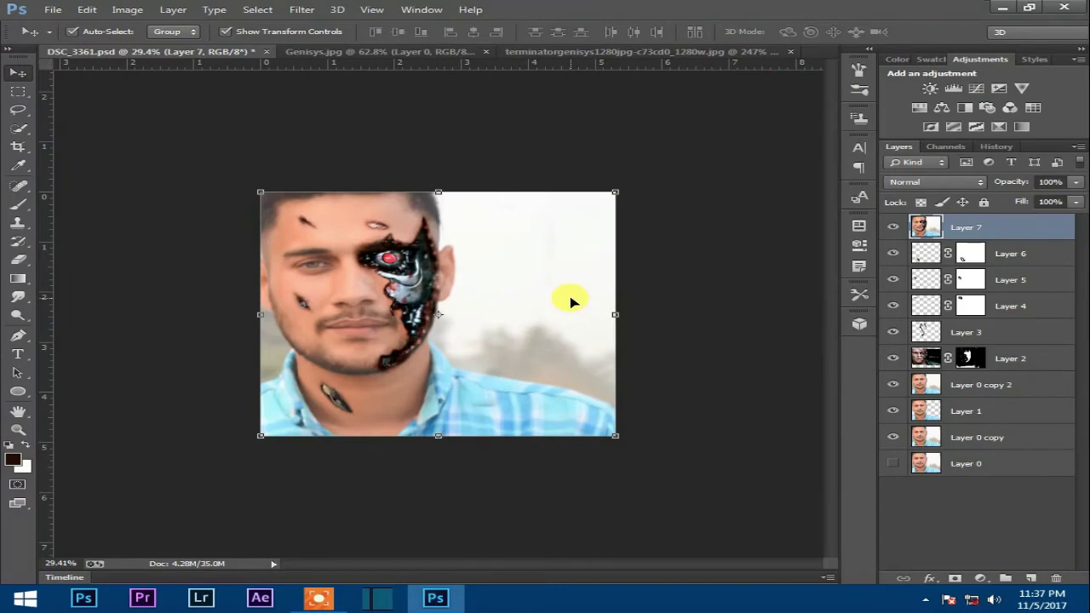
Run Color Efex Pro 4 on Layer 7, set Darken / Lighten Center's center luminosity to -12%, and add a Detail Extractor filter.
click(311, 15)
mouse_move(492, 315)
click(614, 317)
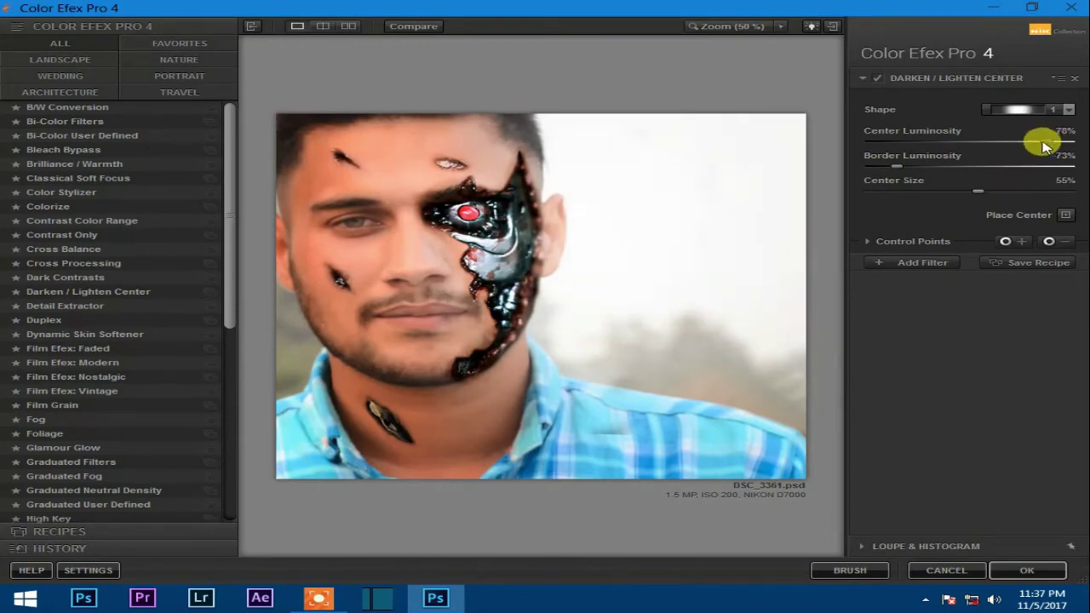
click(457, 255)
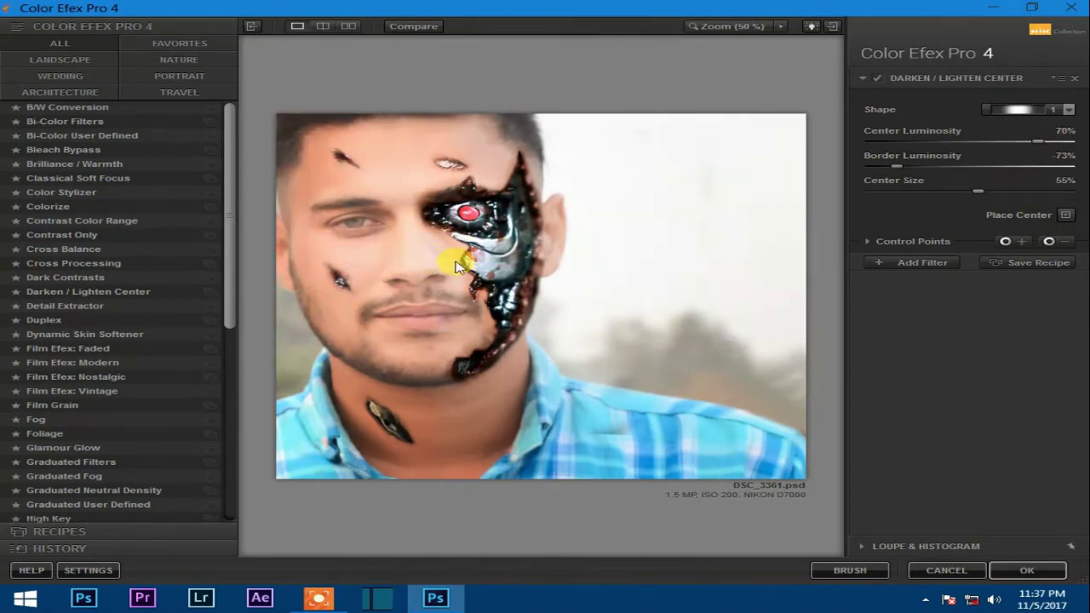
drag(997, 139, 956, 143)
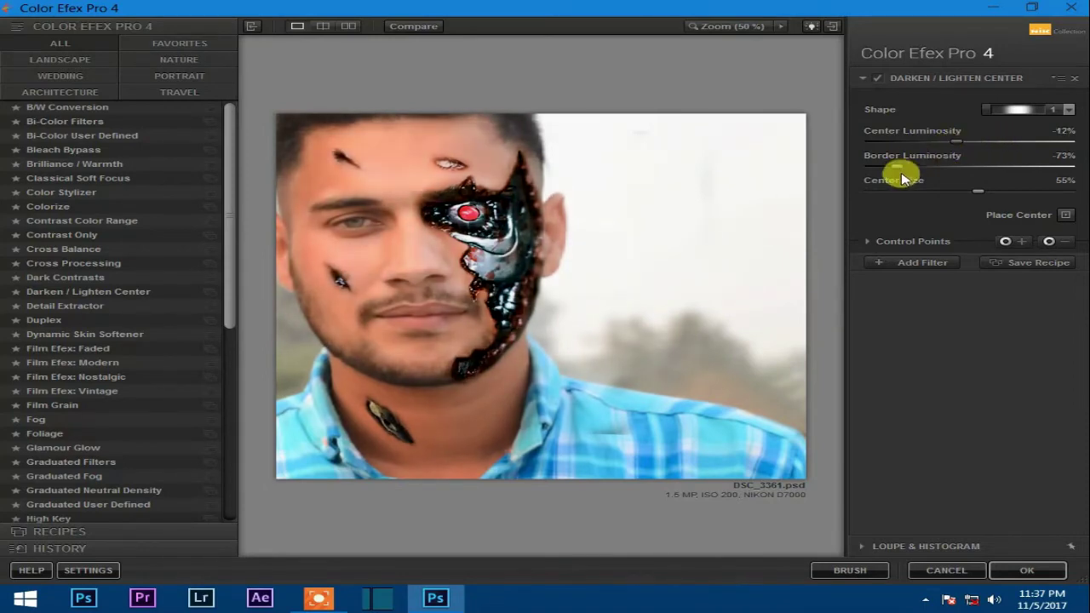
click(903, 260)
click(94, 305)
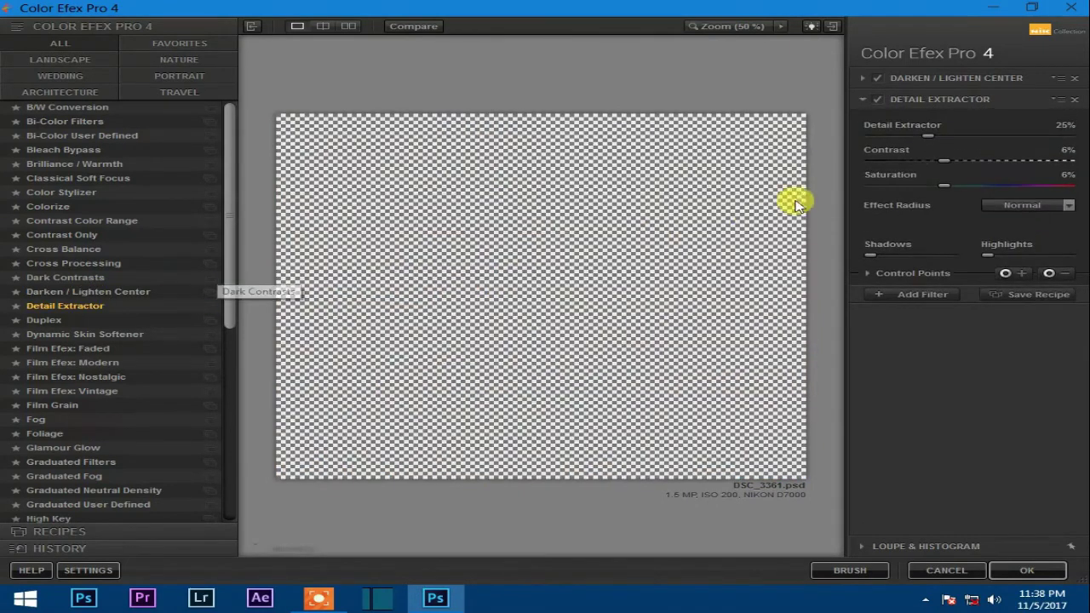
Add a Cross Processing filter using method C04 at 33% strength and apply the Color Efex Pro filter stack.
click(901, 294)
click(136, 278)
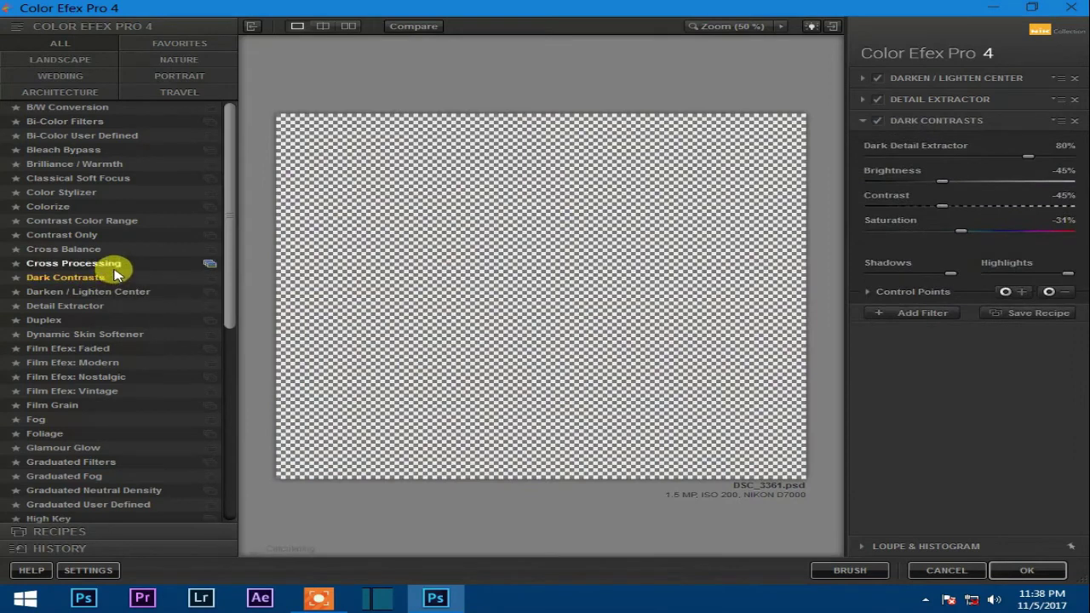
click(128, 263)
click(1011, 151)
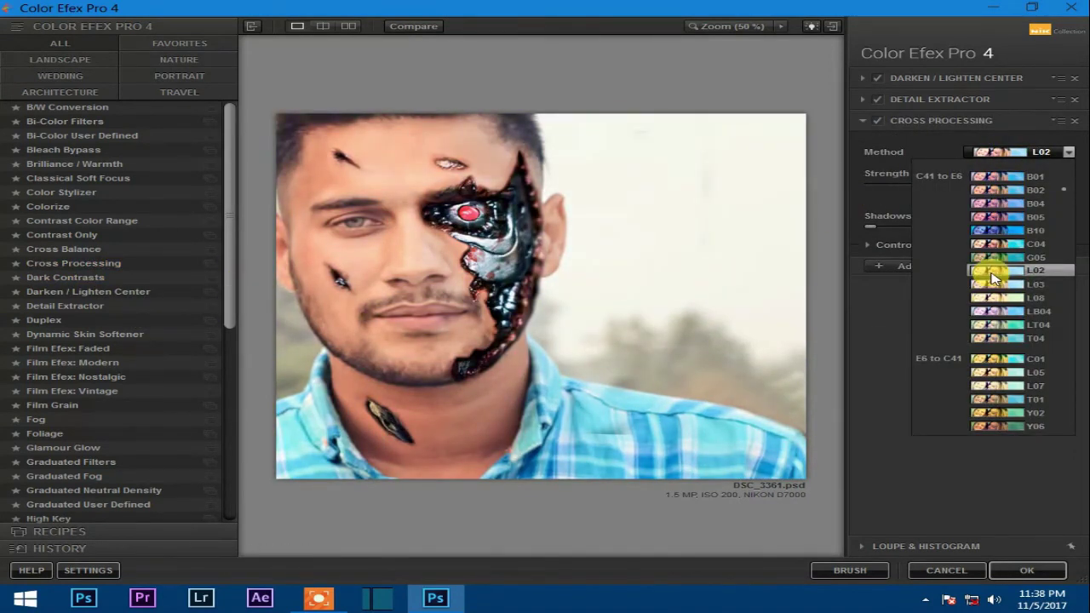
click(994, 272)
click(1009, 154)
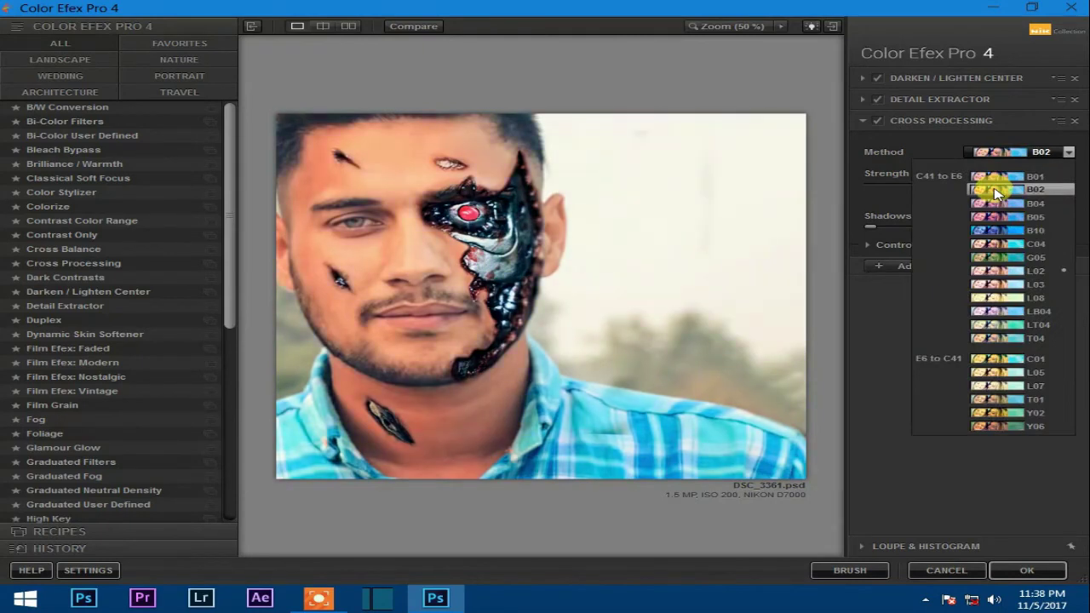
click(997, 246)
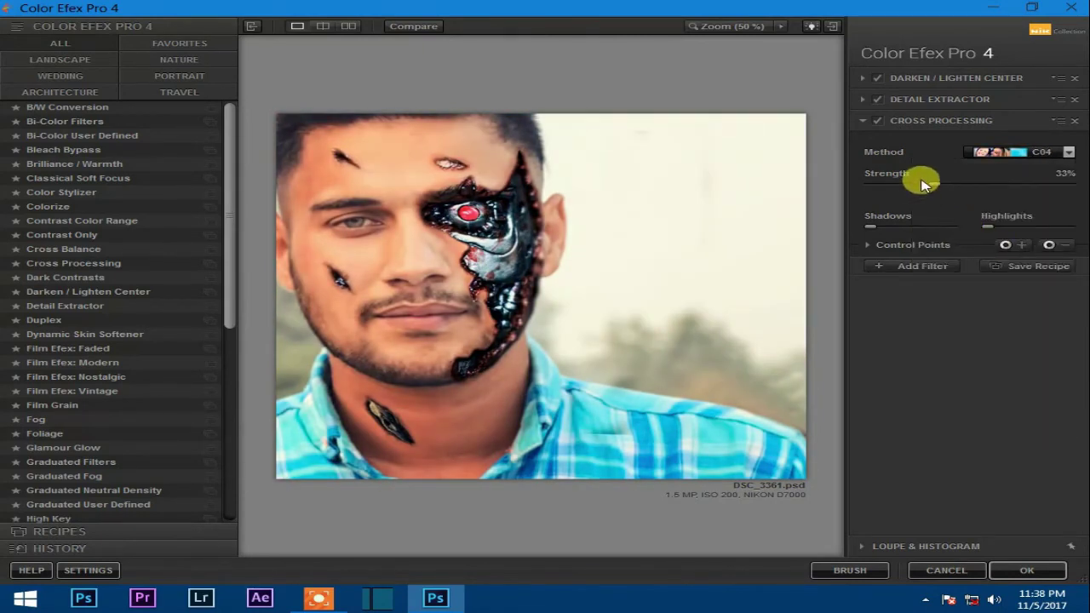
click(1027, 570)
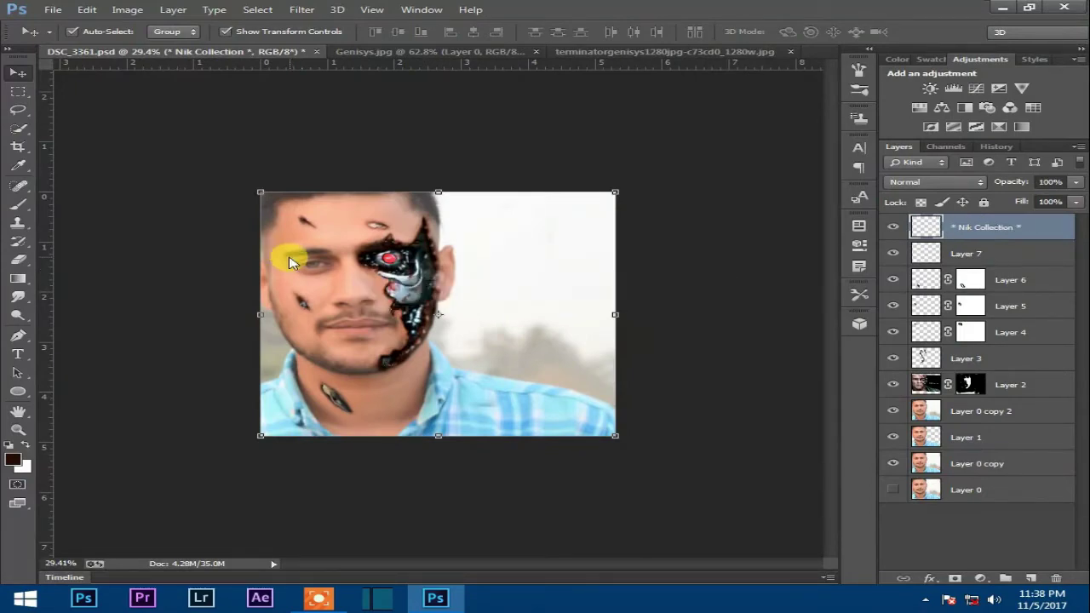
Duplicate the Color Efex Pro 4 layer and apply a High Pass filter to the copy.
scroll(376, 304, up, 8)
scroll(259, 238, down, 4)
click(302, 9)
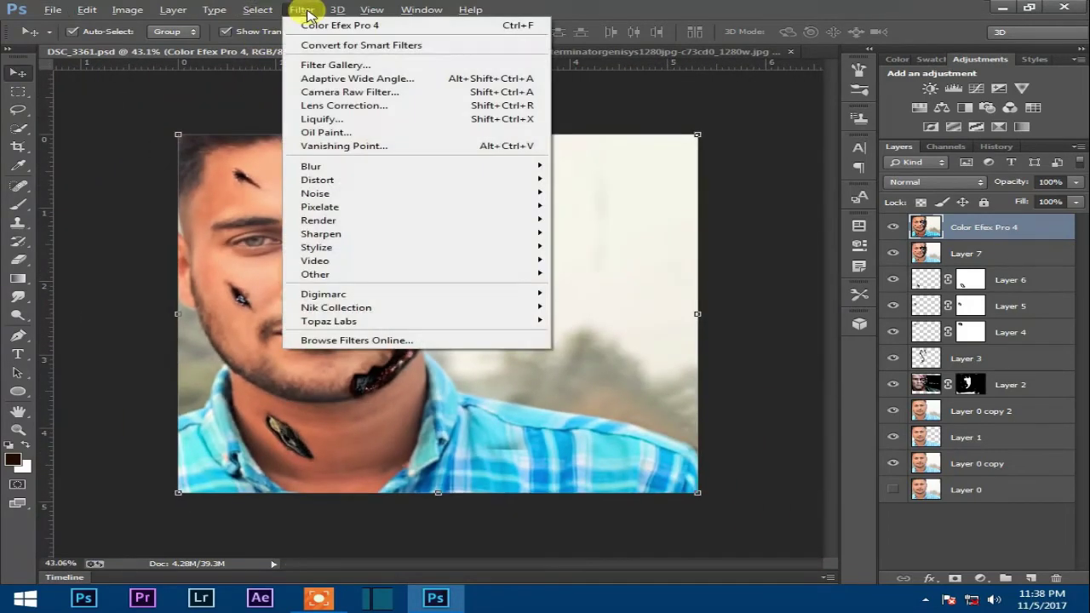
click(973, 226)
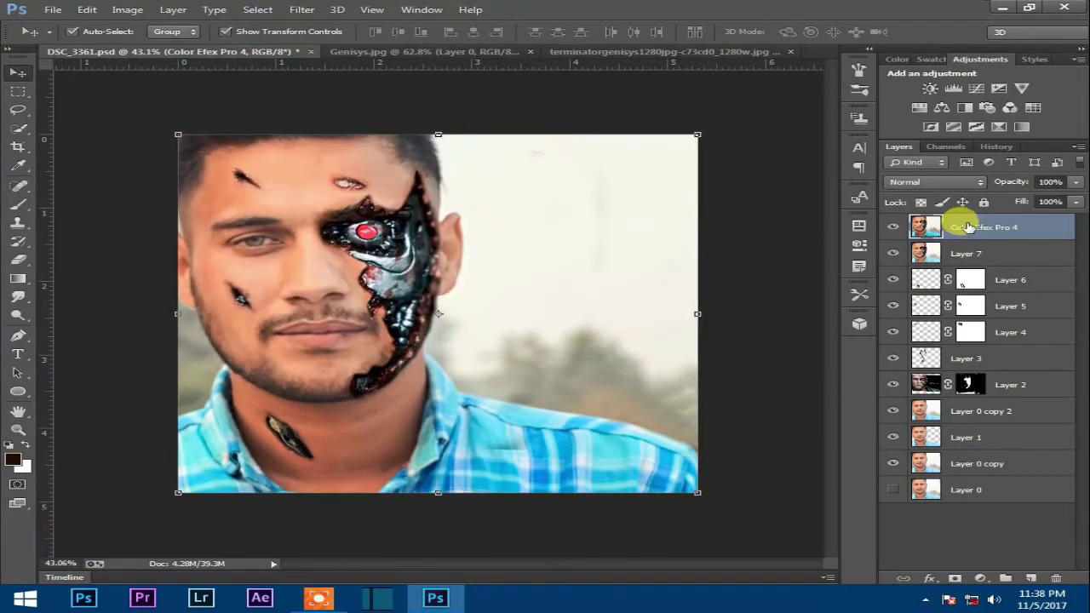
key(ctrl+j)
click(302, 9)
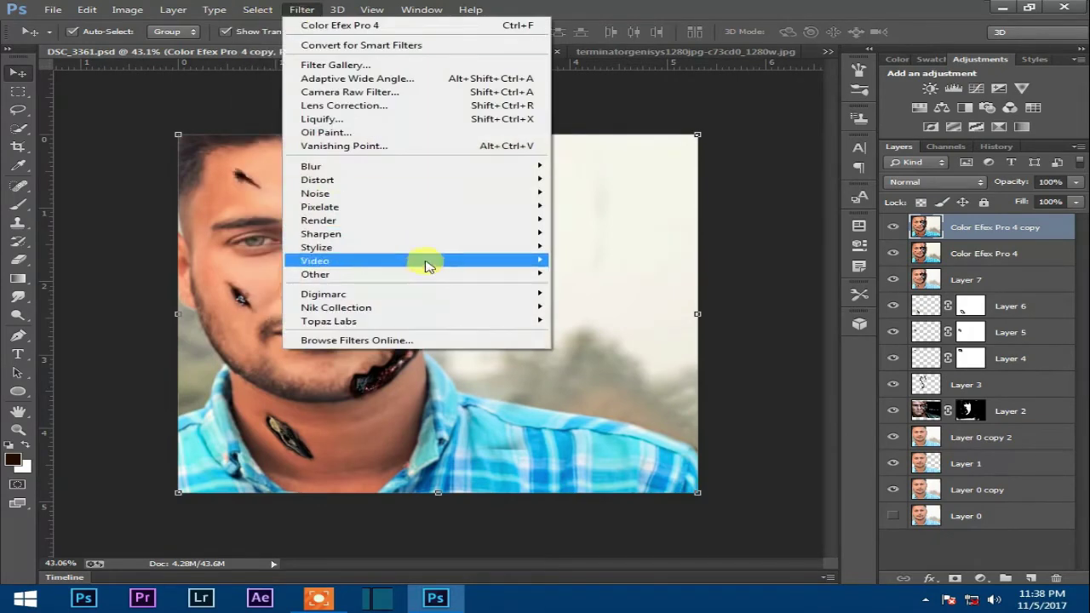
mouse_move(537, 275)
click(584, 284)
click(648, 147)
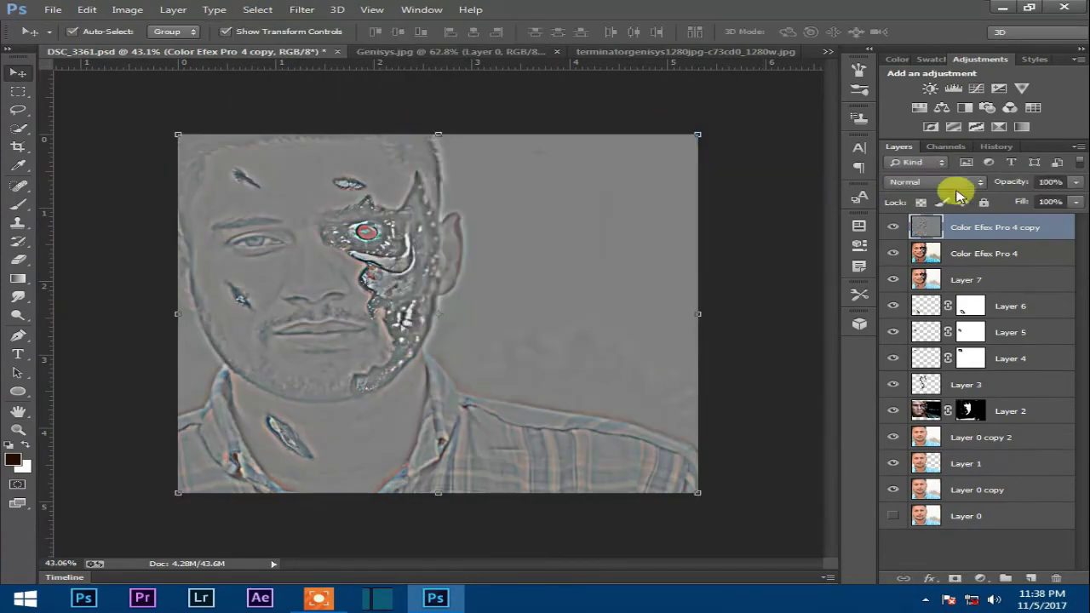
Set the High Pass copy's blend mode to Soft Light and stamp all visible layers into a new layer.
click(950, 182)
click(928, 373)
scroll(944, 187, down, 1)
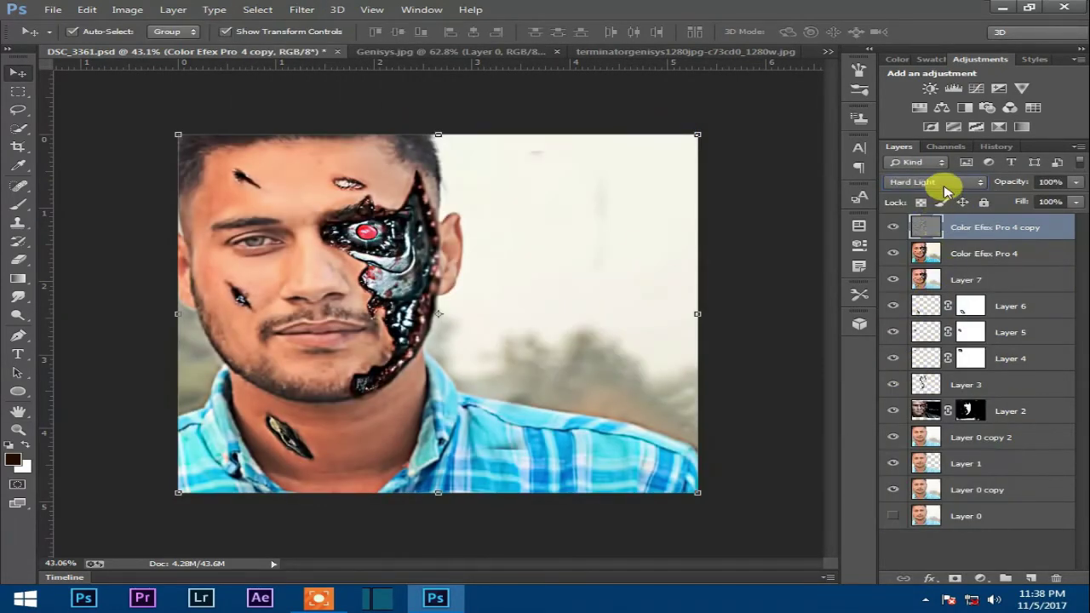
scroll(945, 189, up, 1)
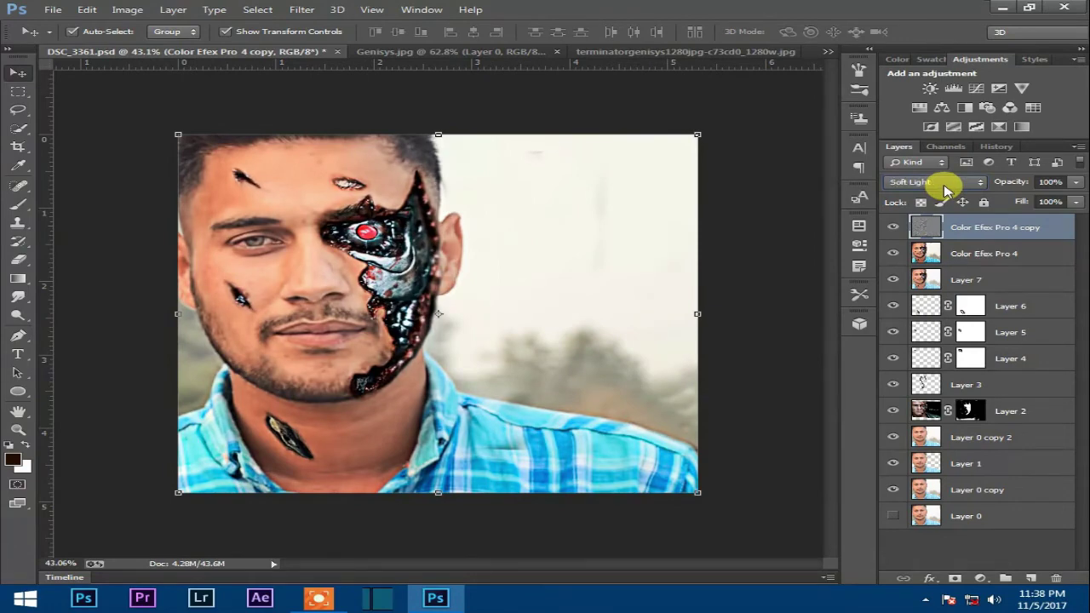
key(ctrl+alt+shift+e)
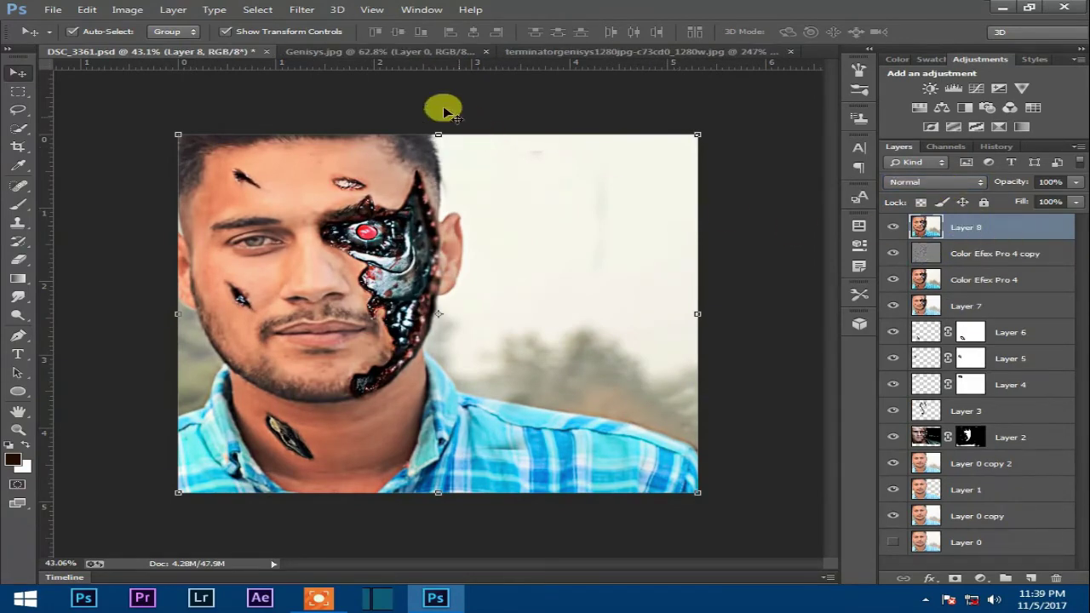
Apply a 30 px Tilt-Shift blur to Layer 8 with its sharp band rotated to near vertical and fitted over the face.
click(301, 9)
mouse_move(360, 165)
click(581, 193)
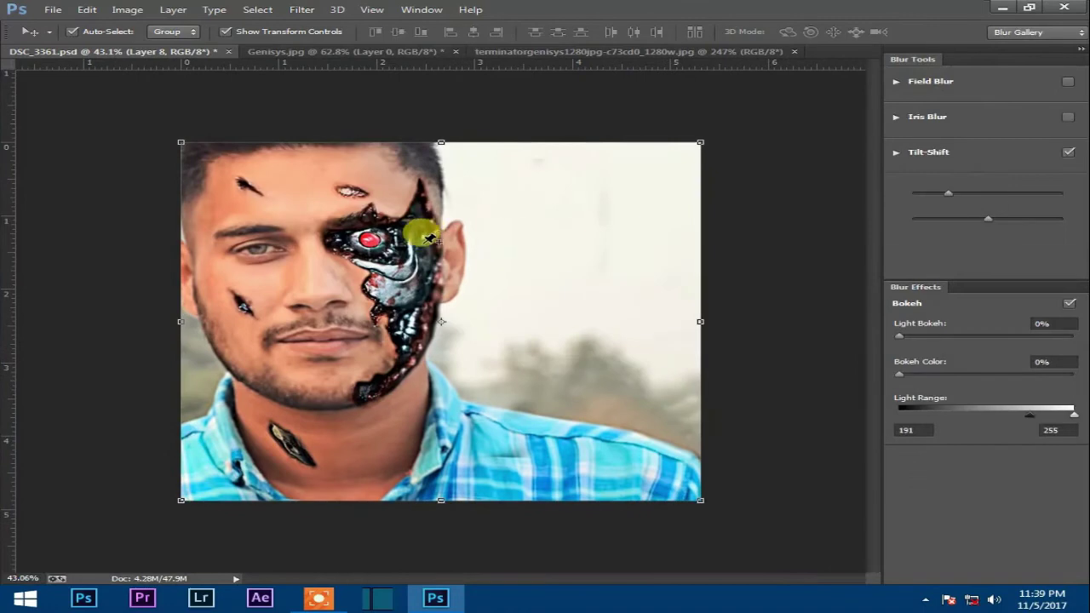
drag(441, 286, 494, 337)
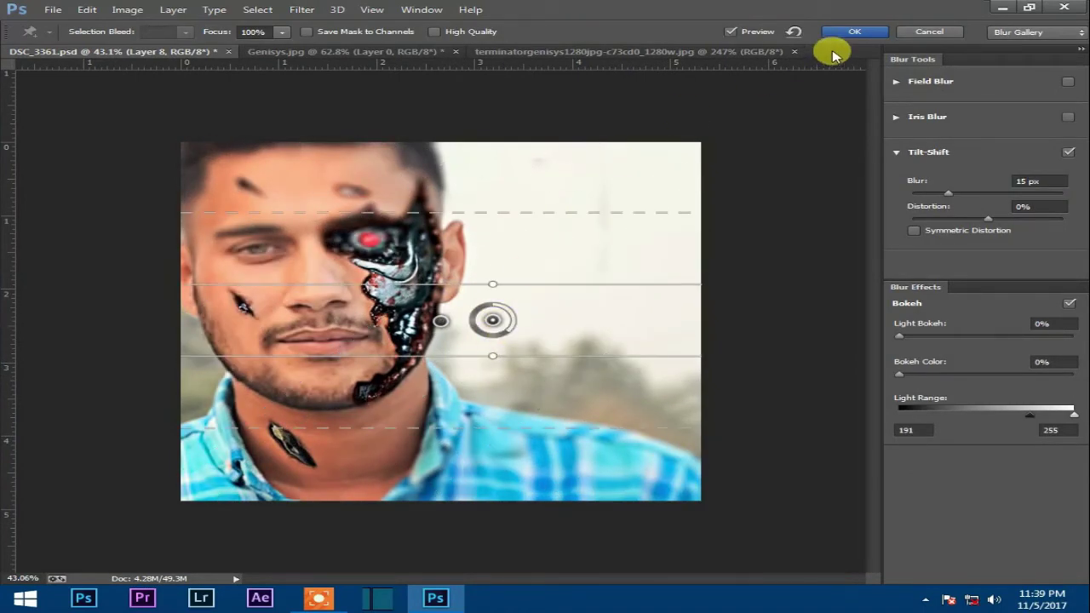
drag(462, 317, 293, 419)
drag(439, 323, 423, 295)
drag(286, 298, 227, 299)
drag(136, 284, 156, 284)
drag(516, 288, 486, 282)
drag(422, 296, 401, 296)
mouse_move(962, 195)
mouse_down()
mouse_move(986, 195)
mouse_move(964, 198)
mouse_up()
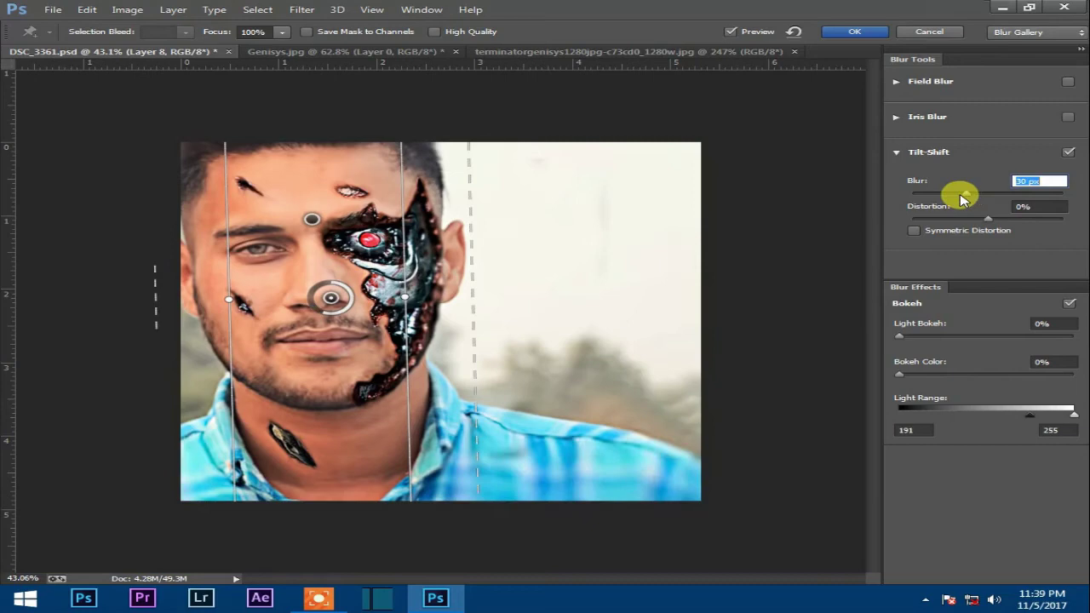
click(839, 34)
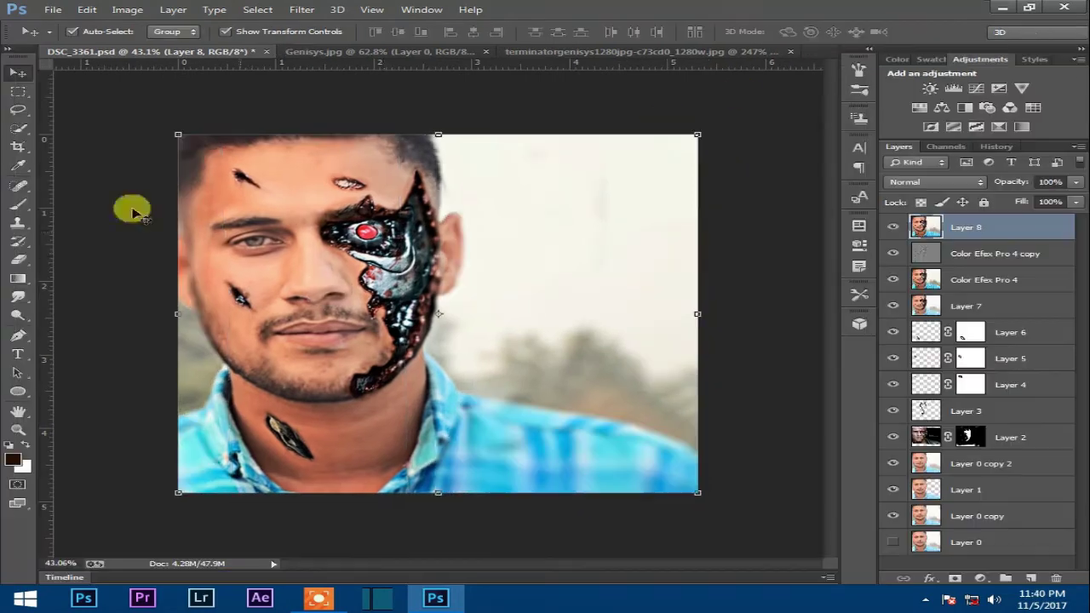
Close the Genisys.jpg and terminatorgenisys1280jpg-c73cd0_1280w.jpg source images.
click(401, 51)
click(486, 52)
click(552, 231)
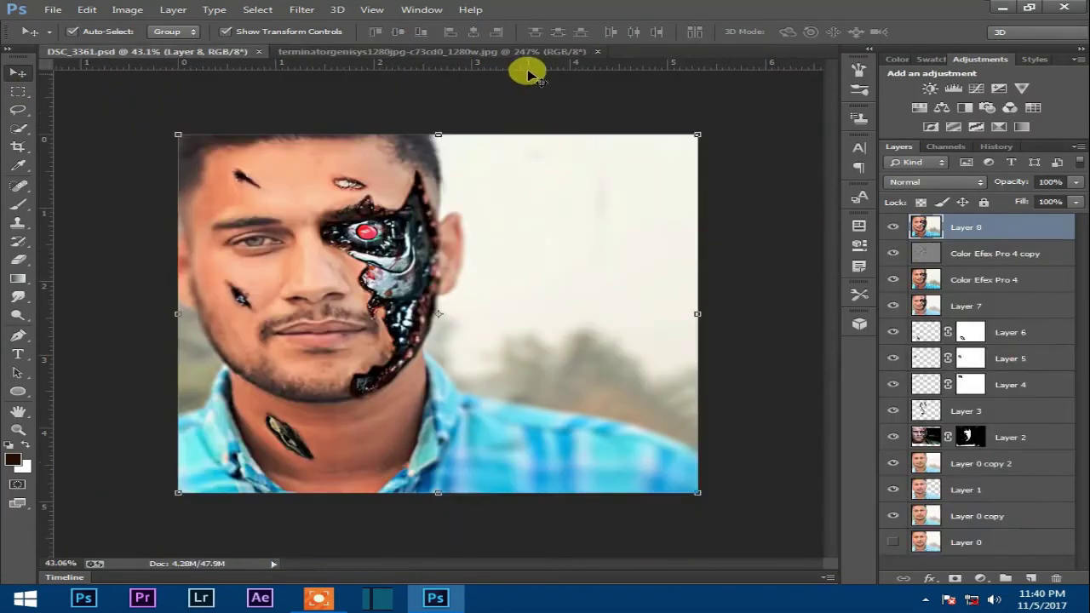
click(578, 52)
click(596, 52)
click(551, 232)
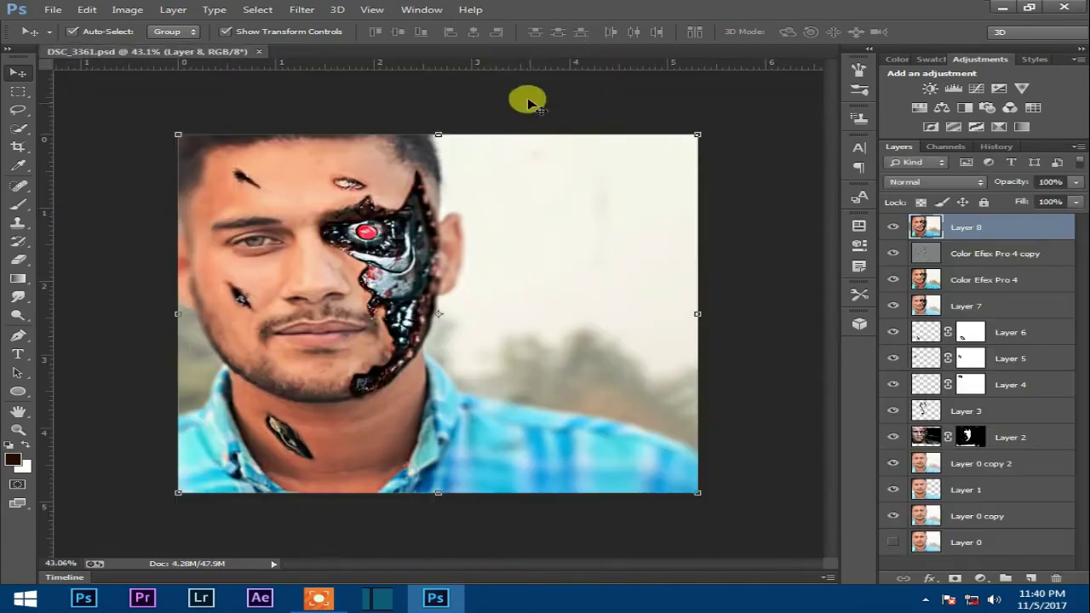
Open the red flare image Optical-3b-psdbox from the light folder inside photoshope on drive E.
key(ctrl+o)
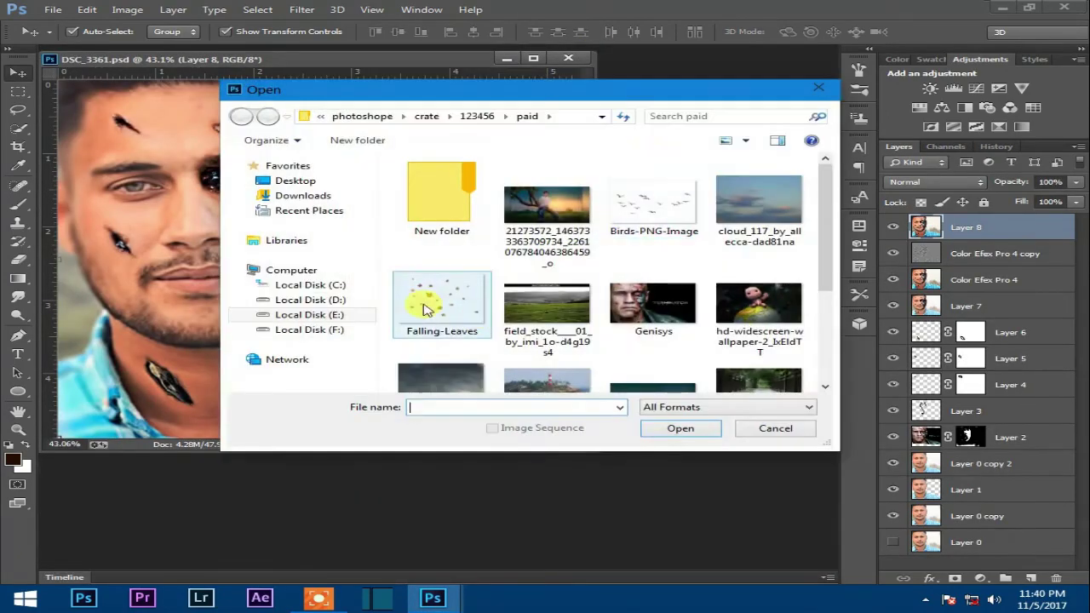
click(358, 313)
double_click(664, 300)
double_click(436, 358)
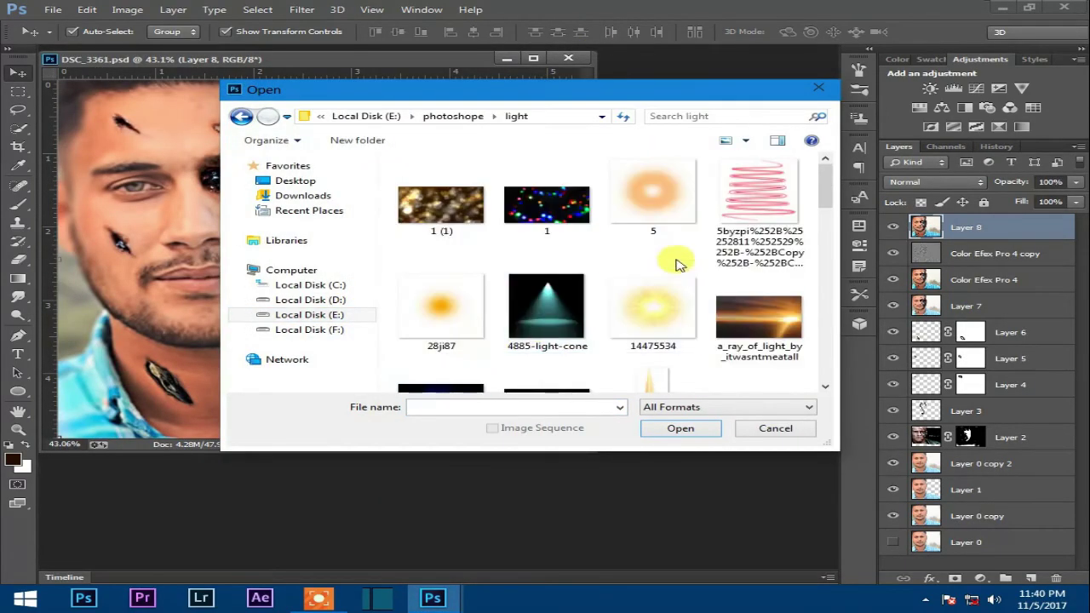
scroll(647, 298, down, 5)
scroll(643, 345, down, 4)
scroll(596, 280, up, 2)
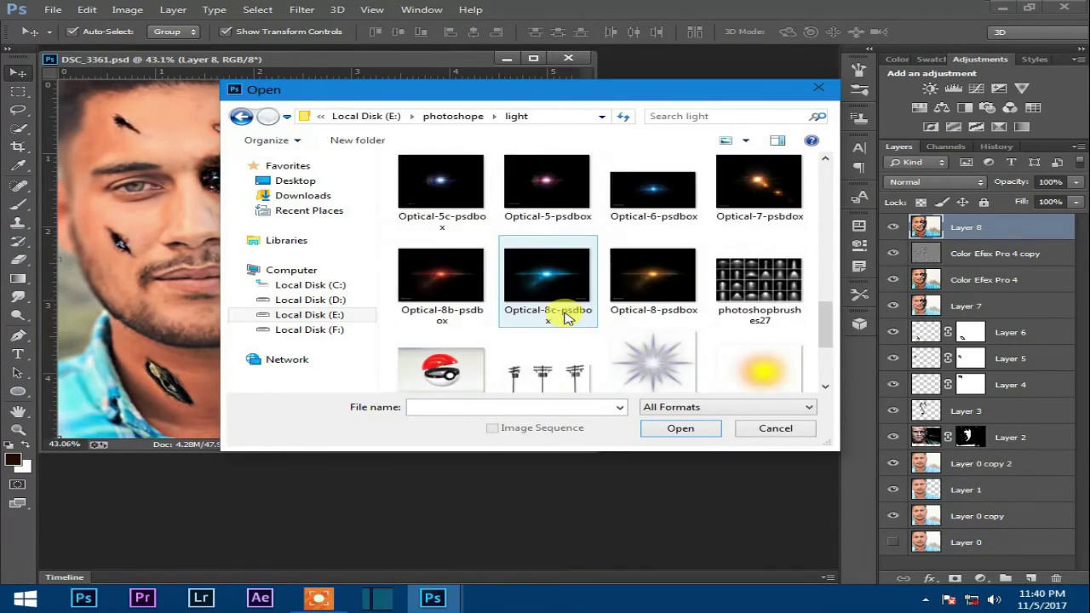
drag(824, 327, 830, 277)
click(762, 289)
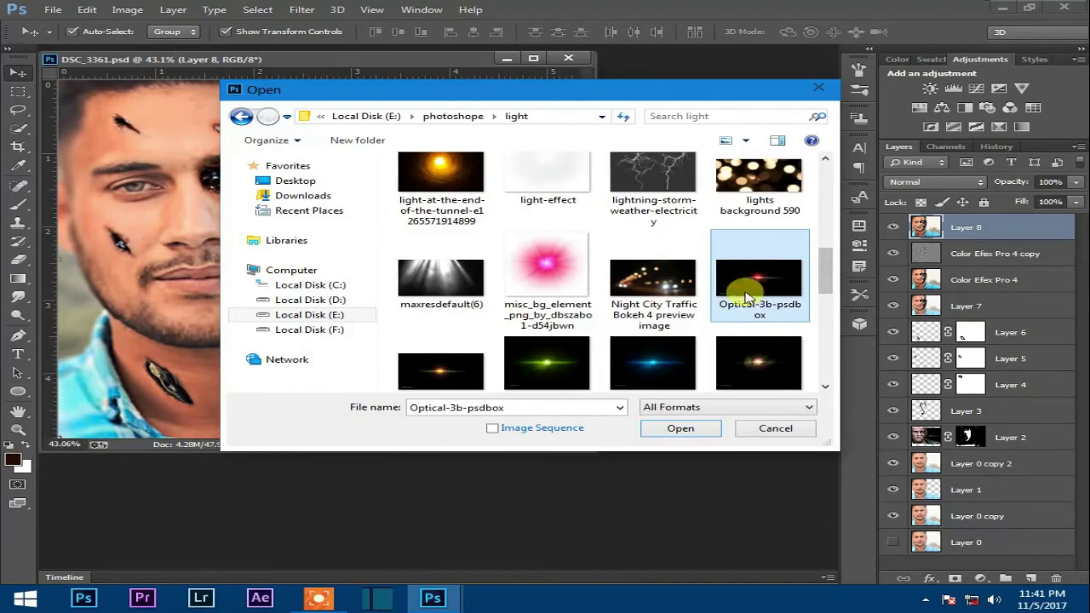
click(694, 429)
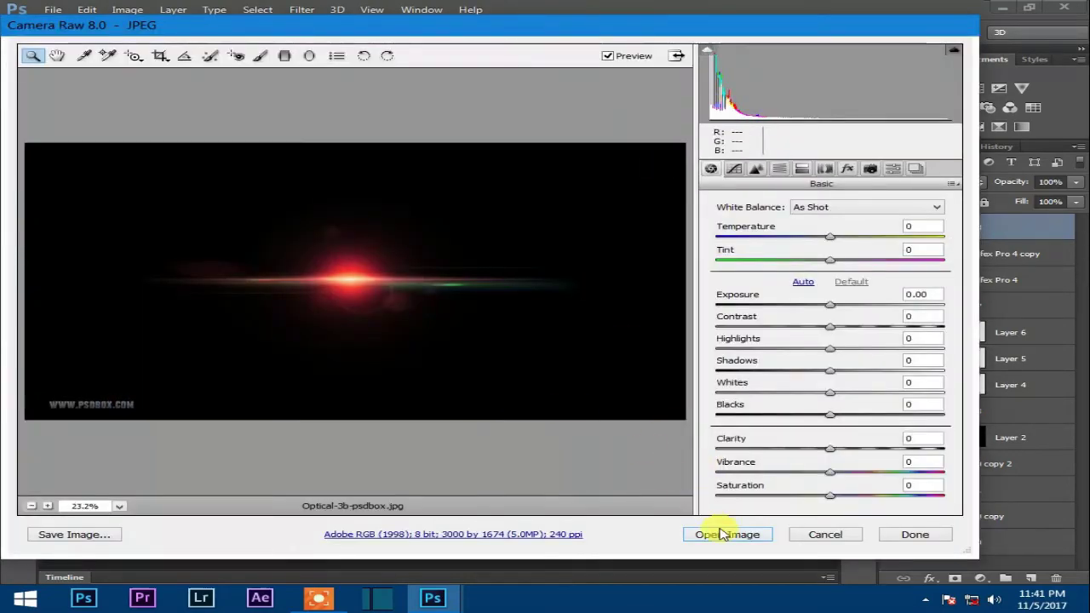
Set the flare's vibrance to +63 and saturation to +100 in Camera Raw and open it as a document.
drag(877, 474, 902, 477)
drag(835, 502, 955, 501)
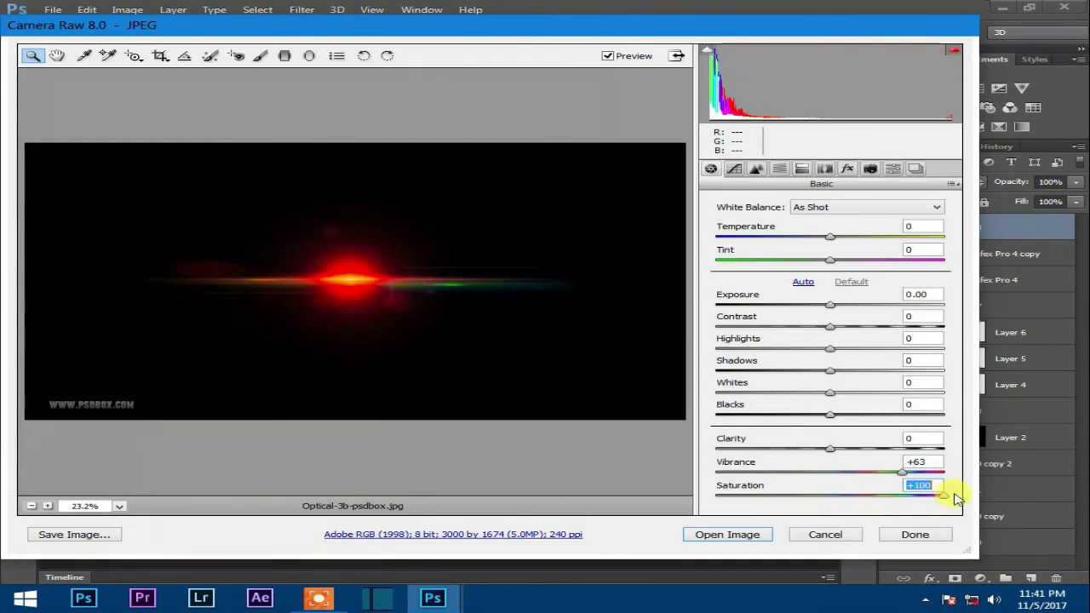
click(733, 535)
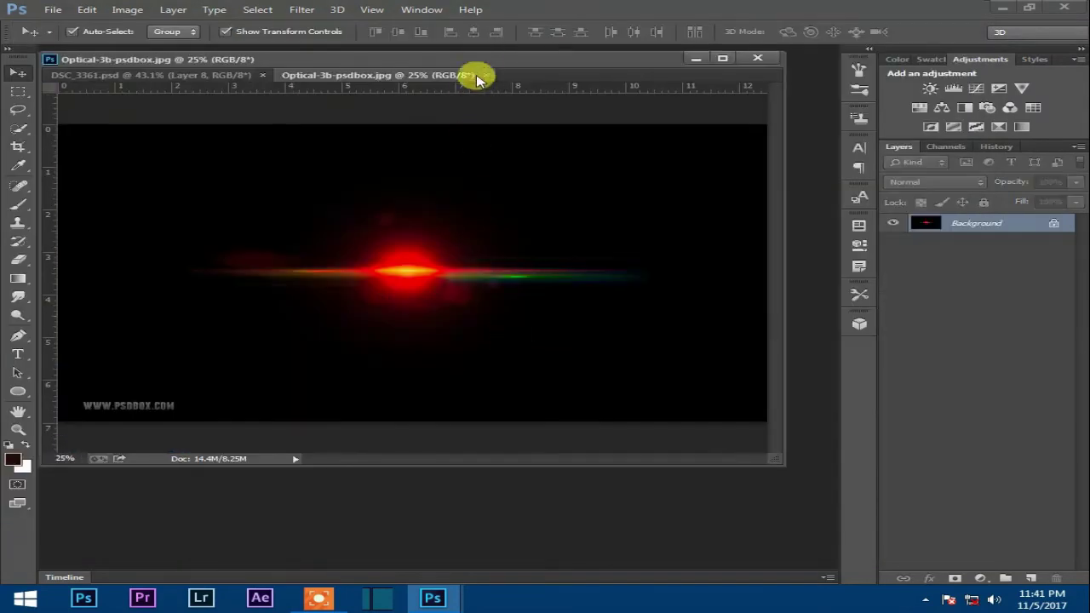
double_click(1022, 224)
click(724, 188)
click(18, 91)
drag(98, 435, 215, 457)
key(shift+BackSpace)
key(Return)
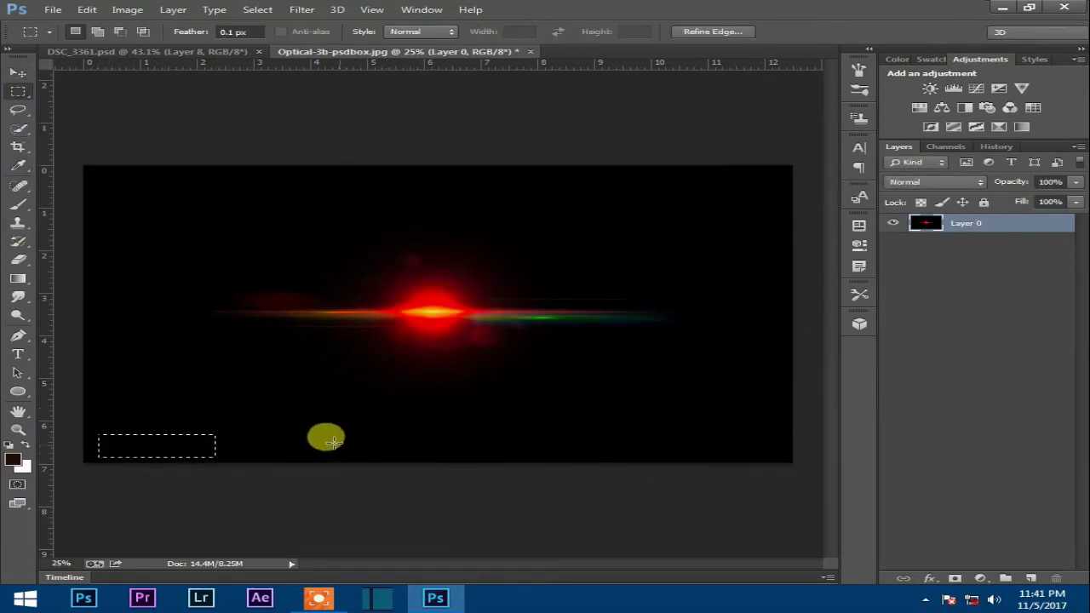
key(ctrl+d)
Bring the red flare into DSC_3361.psd as a new layer on top of the portrait.
key(v)
drag(323, 200, 283, 129)
drag(347, 212, 354, 214)
scroll(409, 246, down, 2)
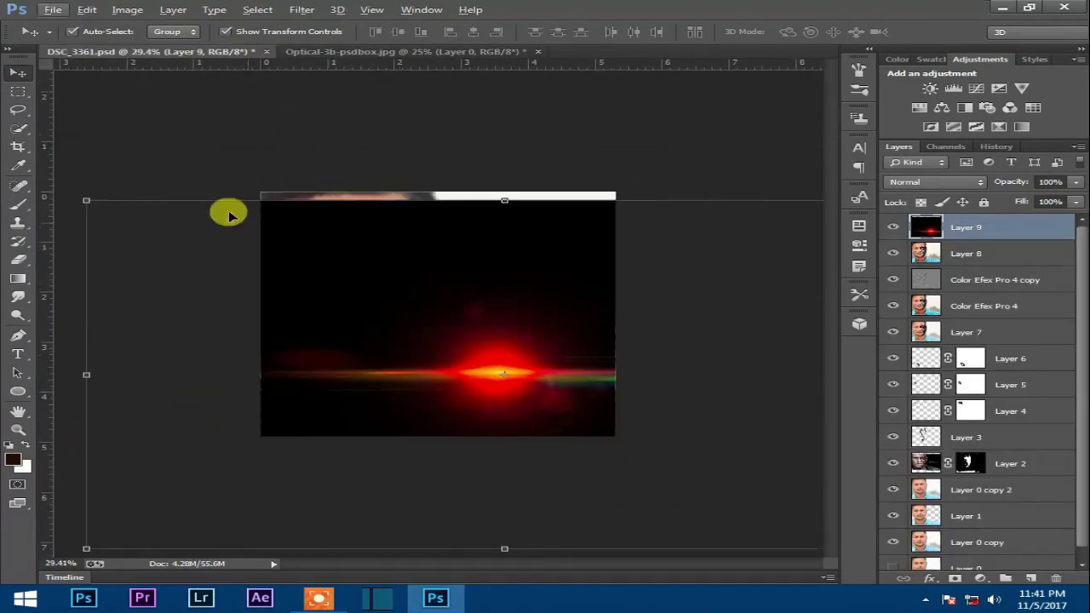
Scale the flare layer down proportionally and position its red glow over the robotic eye.
drag(85, 198, 309, 295)
drag(434, 372, 233, 226)
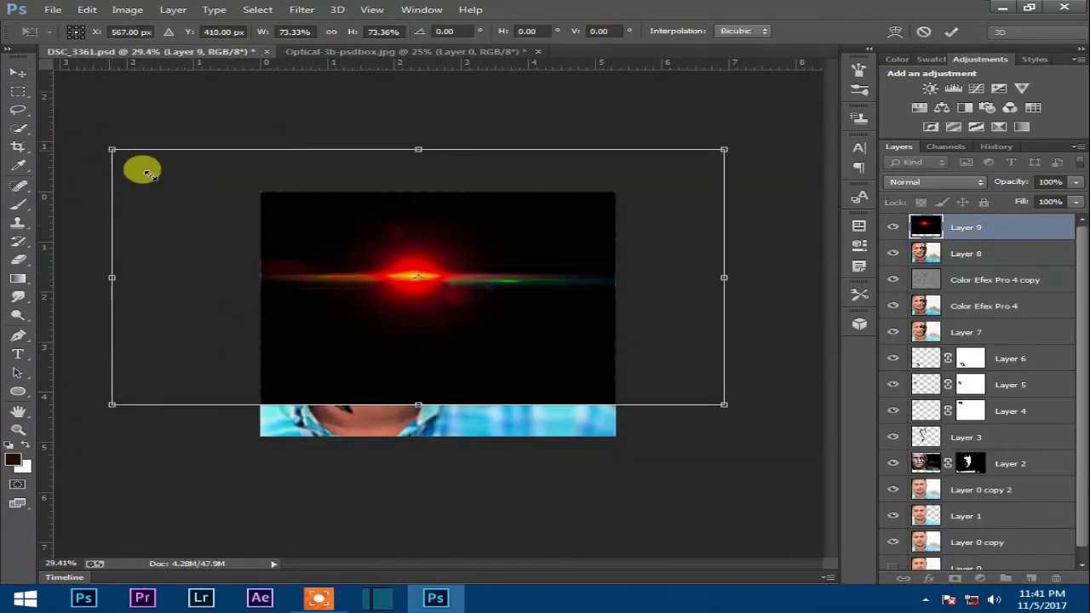
drag(113, 152, 261, 212)
drag(724, 405, 525, 321)
click(951, 30)
Set the flare layer's blend mode to Screen and align its glow with the robotic eye.
scroll(415, 197, up, 3)
click(902, 181)
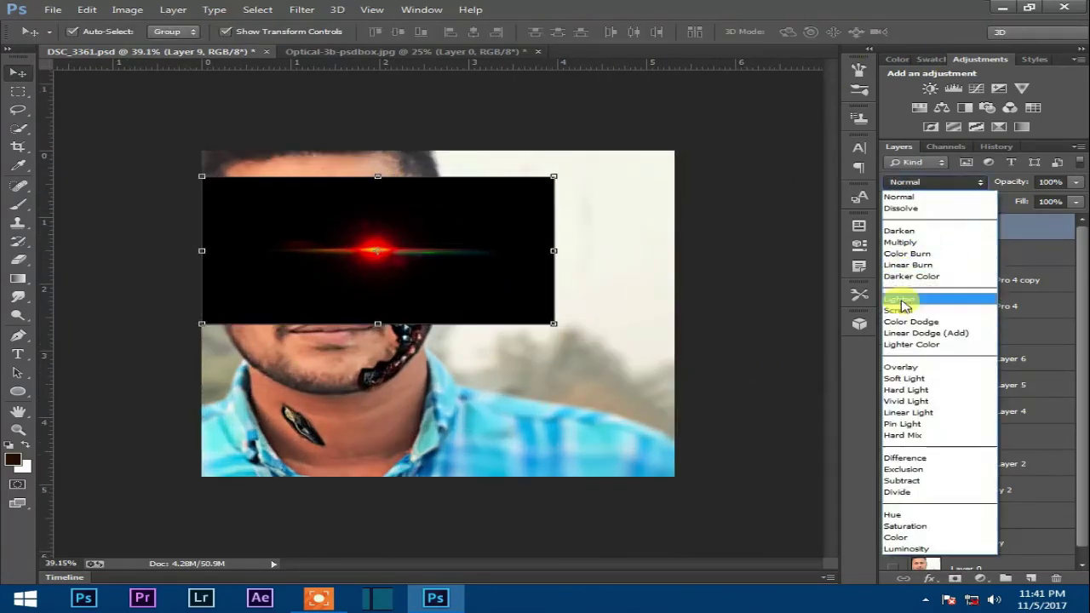
click(903, 299)
drag(384, 224, 391, 243)
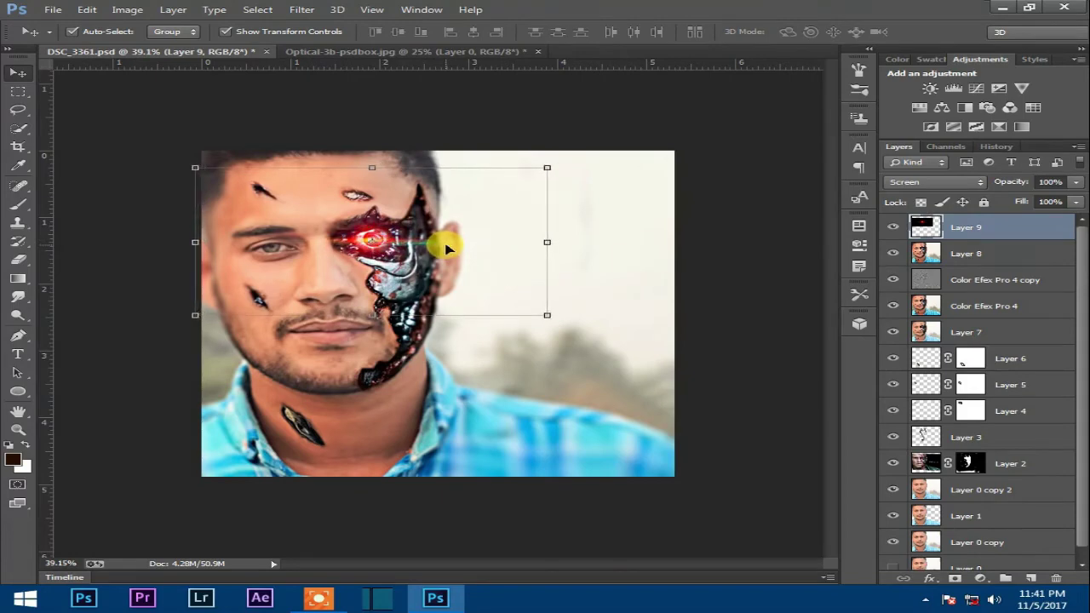
click(606, 245)
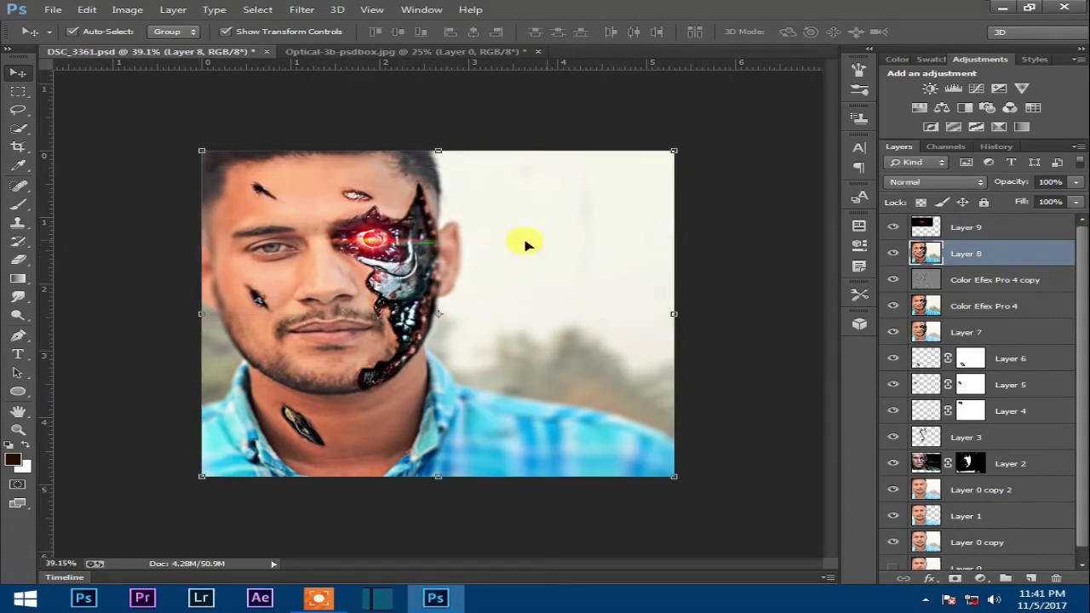
Scale the flare layer down to about 84% and keep it centred on the robotic eye.
scroll(460, 231, up, 3)
click(346, 208)
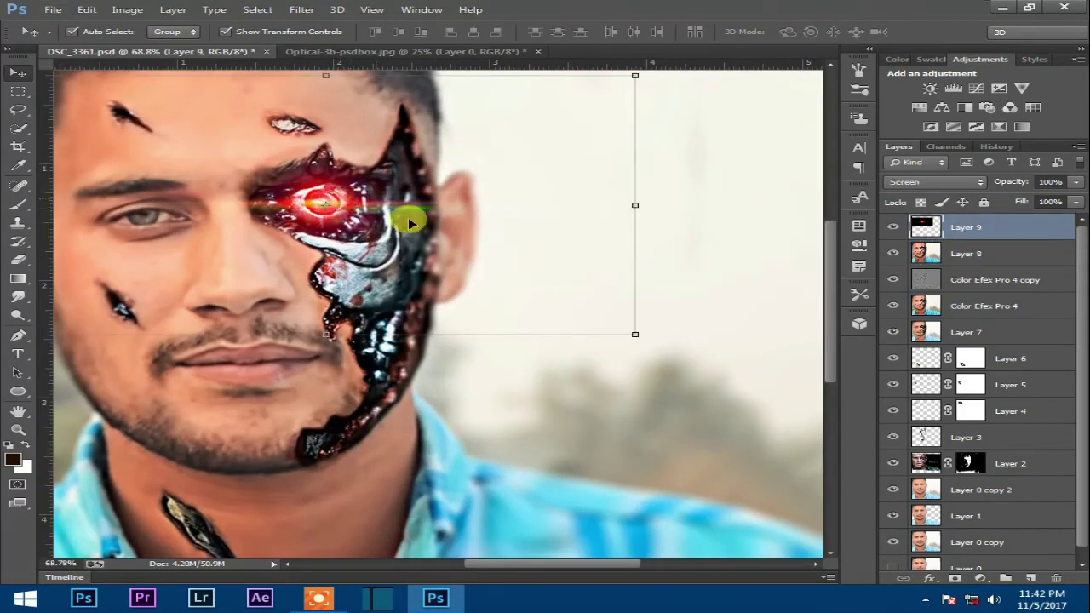
drag(635, 335, 540, 287)
drag(321, 180, 391, 199)
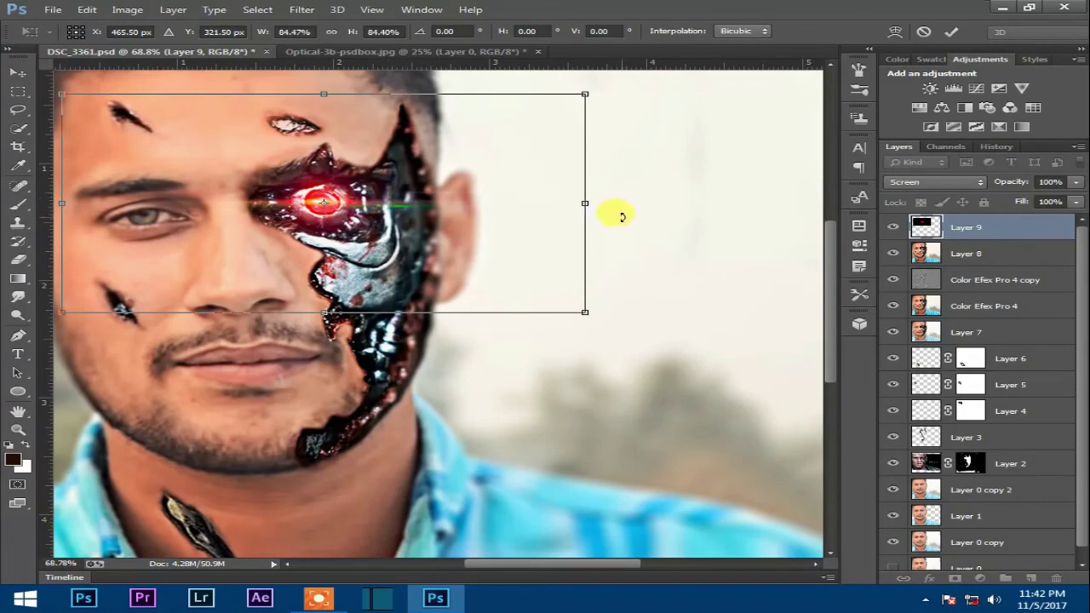
click(952, 33)
click(691, 153)
scroll(582, 178, down, 6)
scroll(469, 214, up, 2)
scroll(411, 220, up, 1)
Stamp all visible layers into a new top layer and set its midtone Color Balance levels to -7, -8 and +17.
click(985, 228)
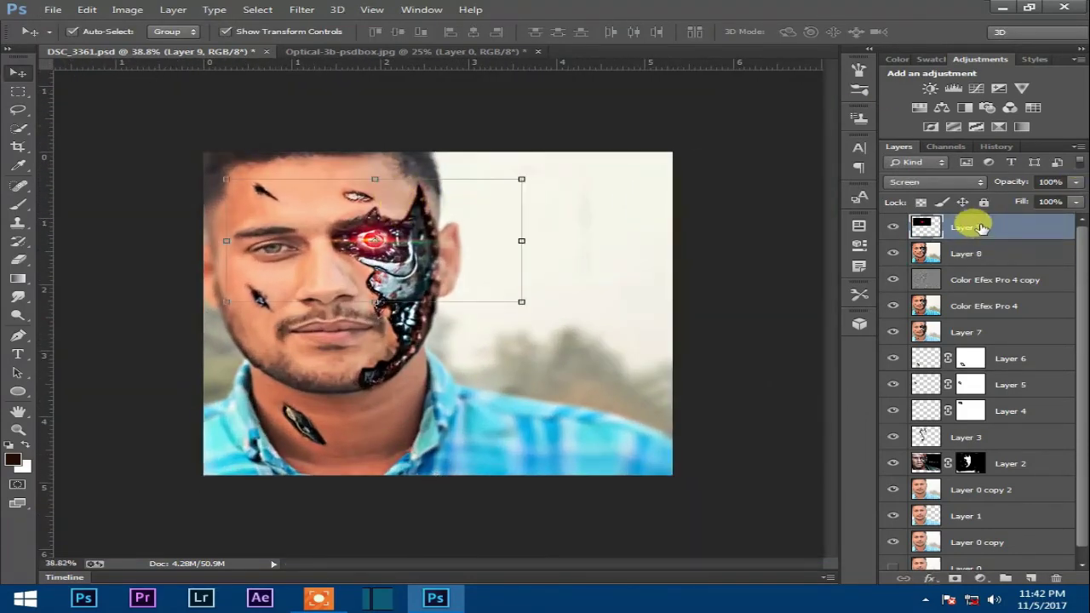
key(ctrl+shift+alt+e)
click(124, 10)
mouse_move(182, 45)
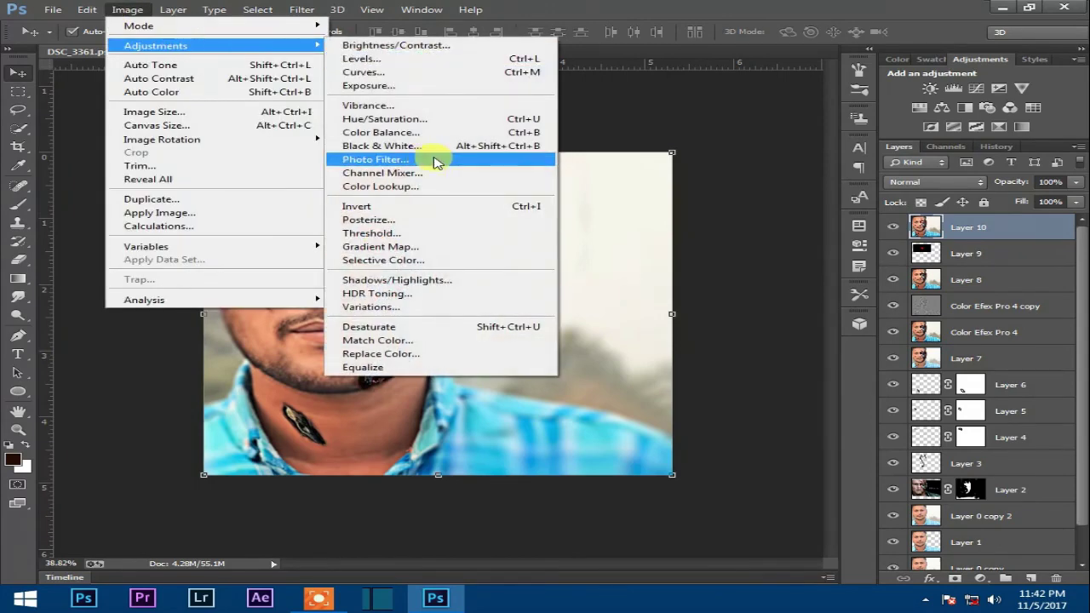
click(426, 133)
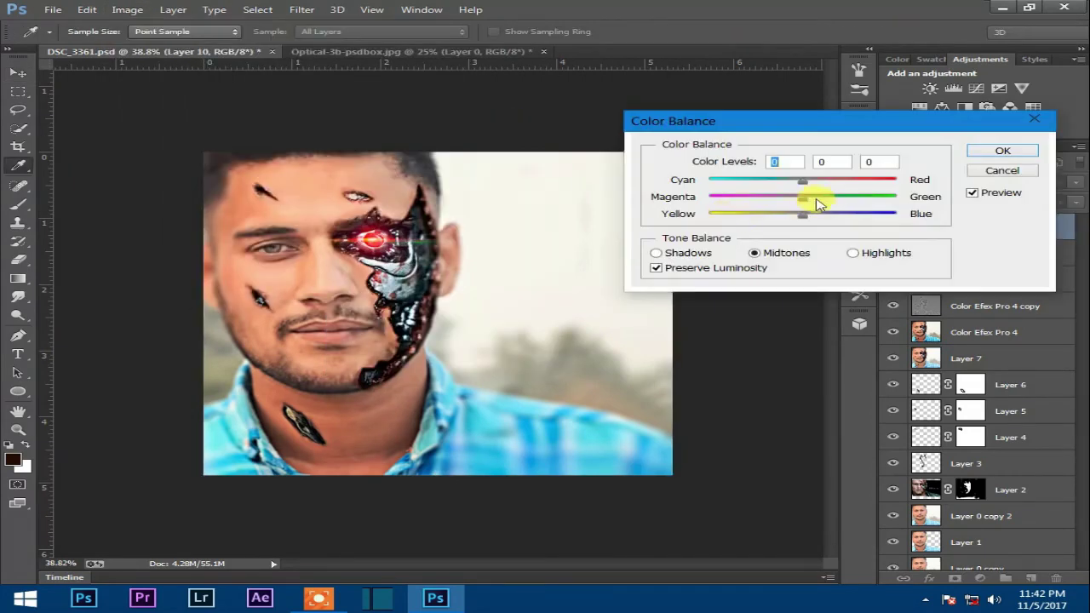
drag(816, 224, 823, 223)
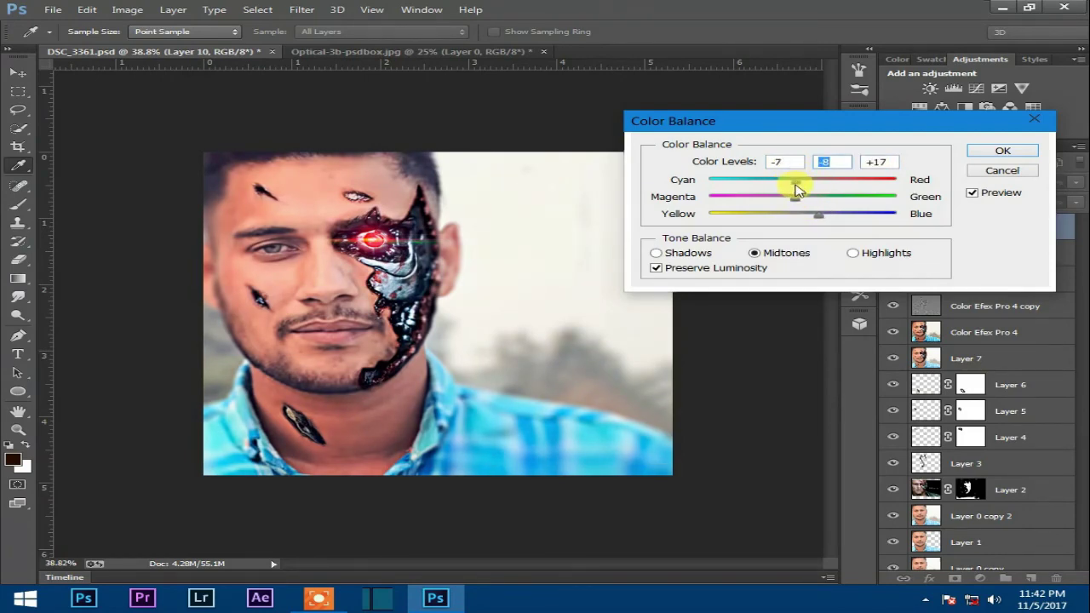
click(1002, 151)
key(v)
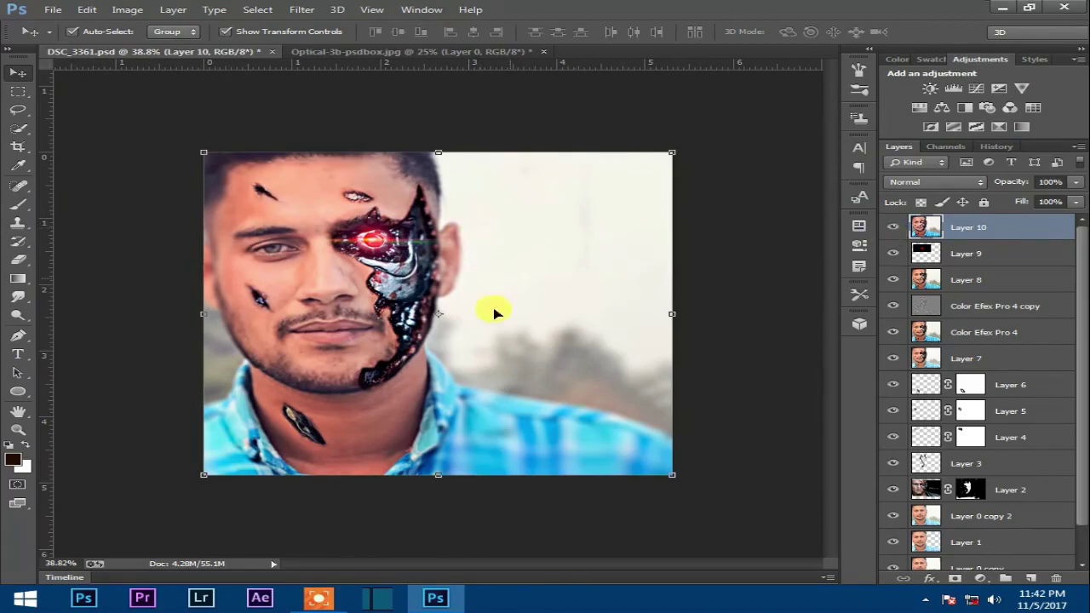